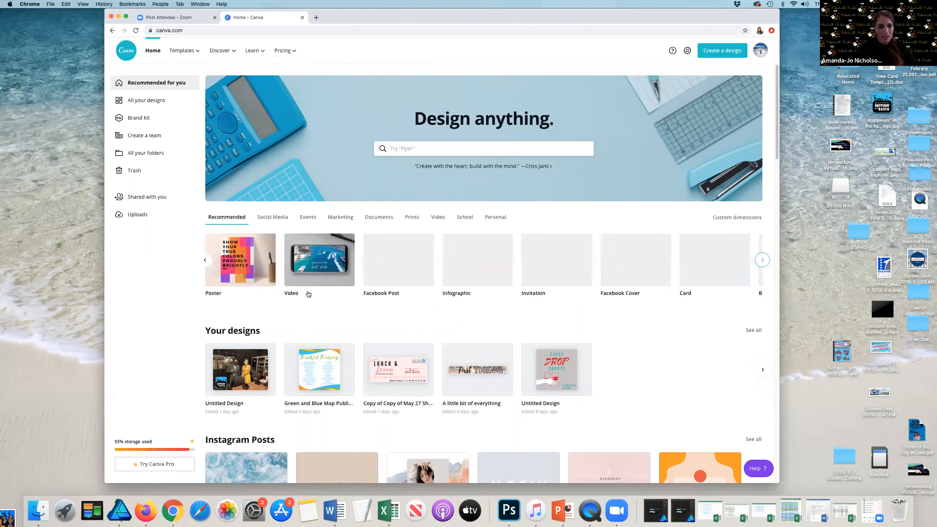
Step: Search the design templates for instagram post
left_click(206, 260)
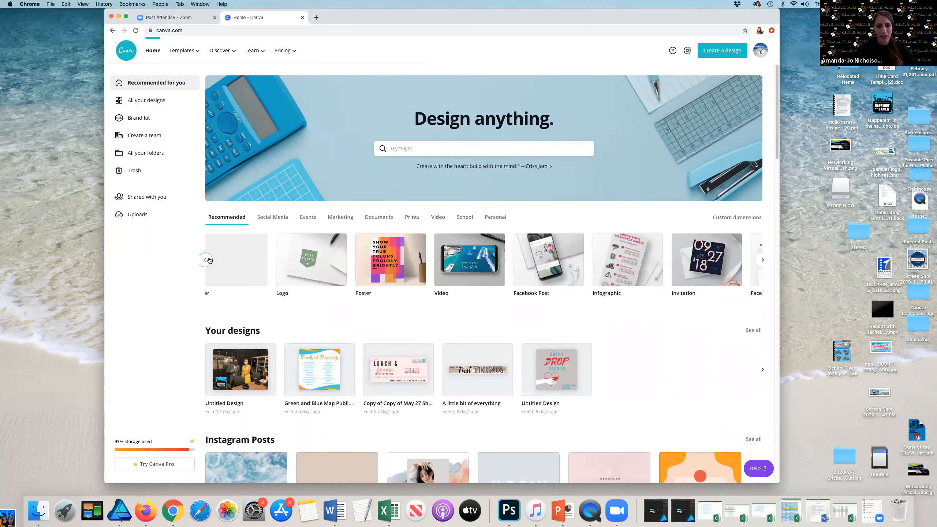
left_click(398, 149)
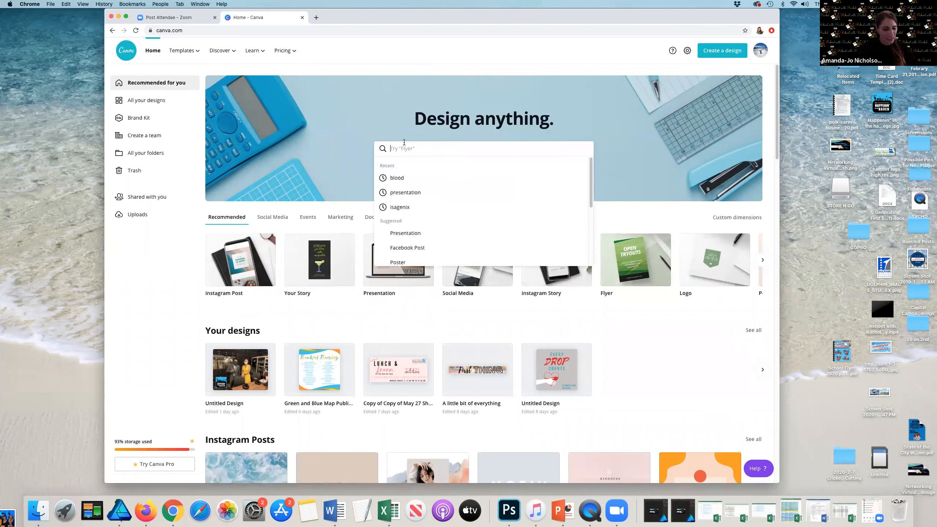
type("instagram ")
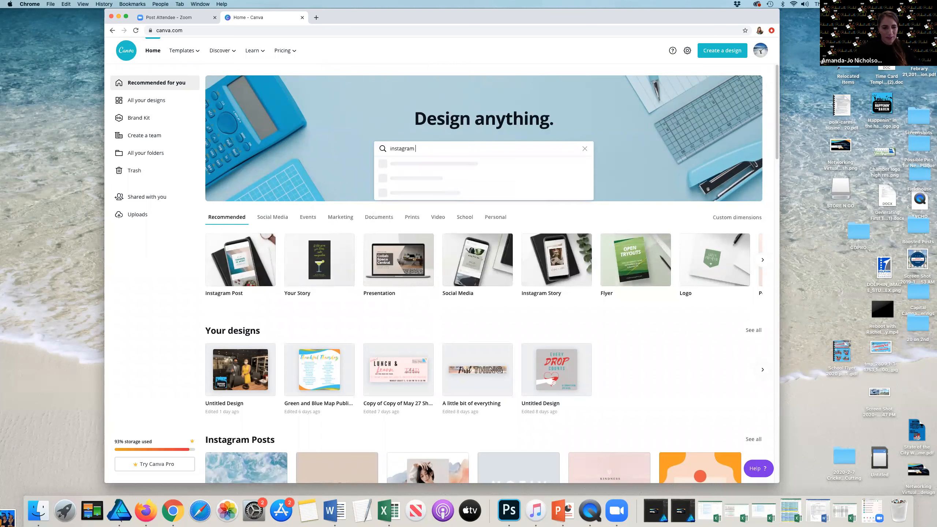
type("sto")
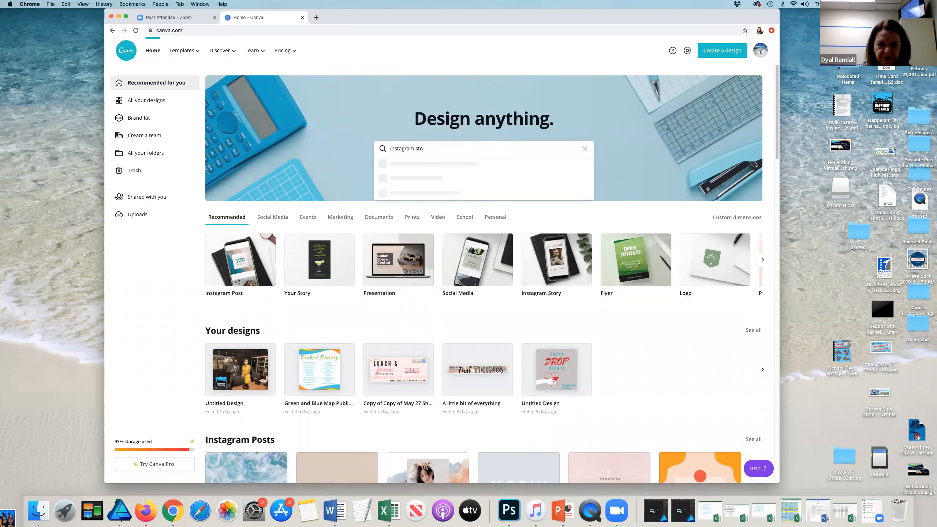
key("BackSpace")
key("BackSpace")
key("BackSpace")
type("post")
key("Return")
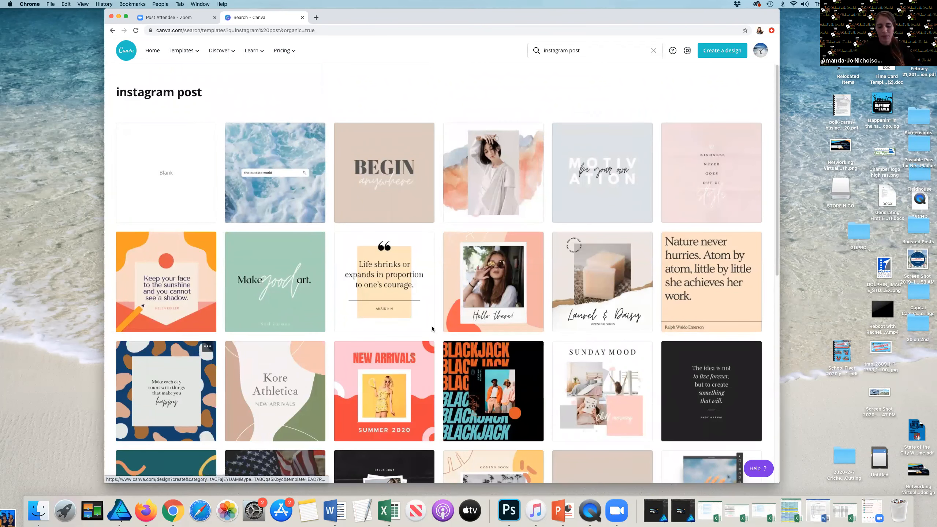
Step: Browse the instagram post search results
scroll(432, 329, "down", 2)
scroll(432, 329, "down", 1)
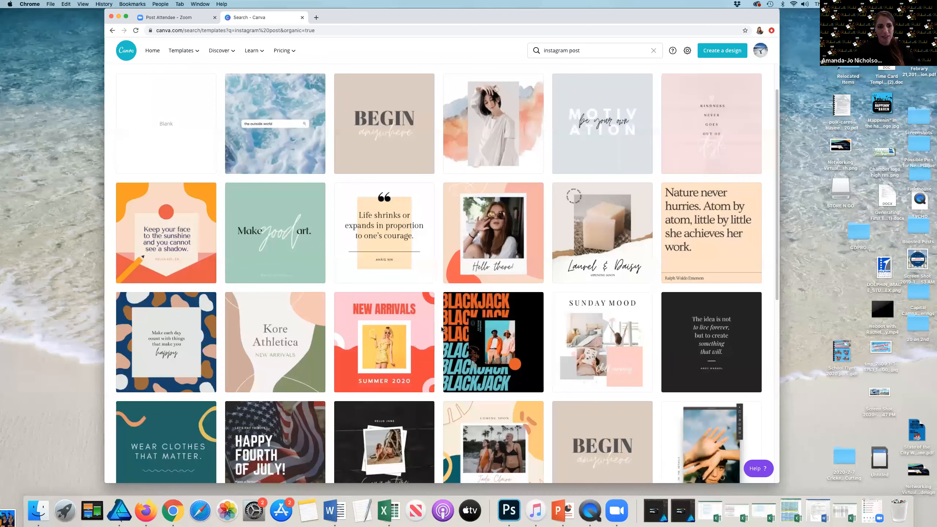
scroll(442, 329, "down", 10)
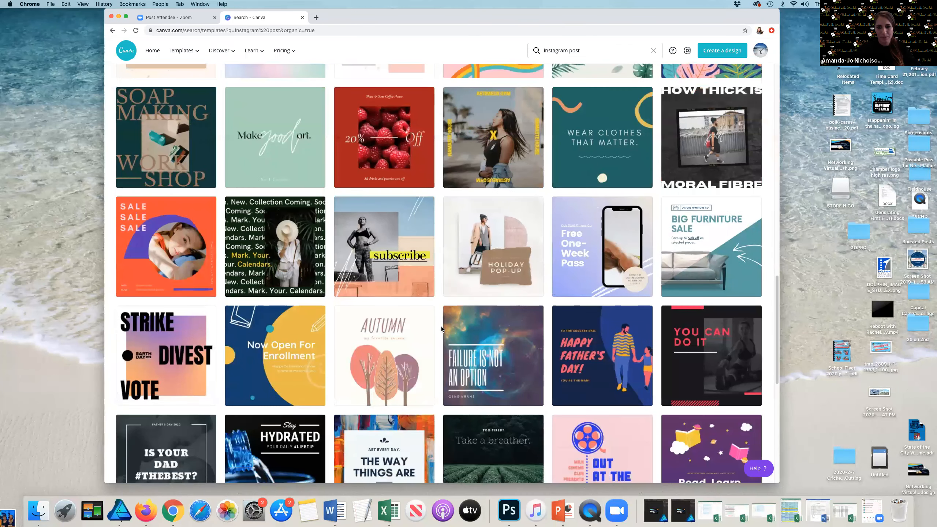
scroll(443, 320, "down", 4)
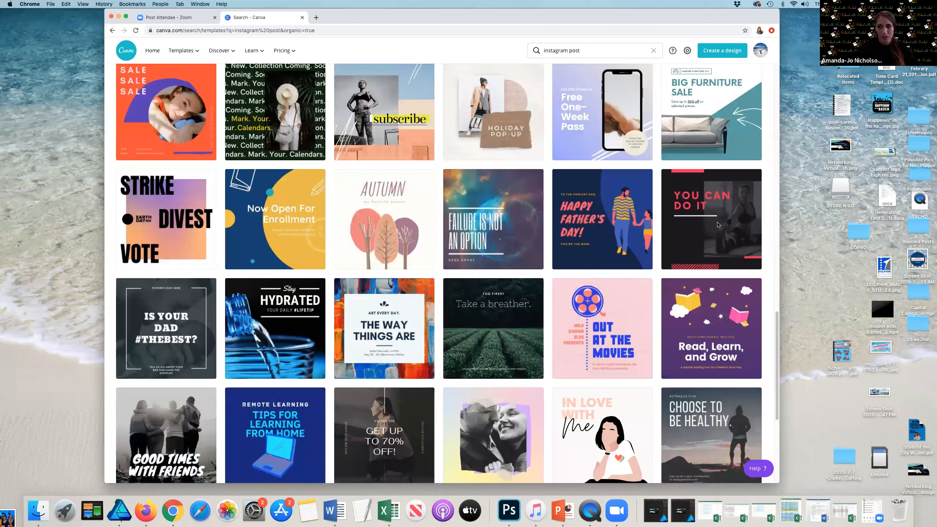
scroll(719, 225, "down", 10)
scroll(341, 220, "up", 20)
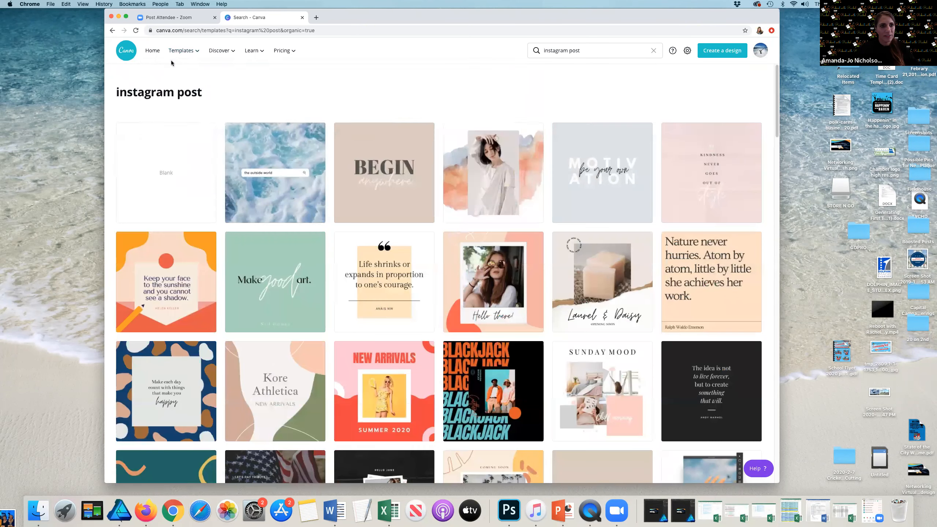
Step: Open the Templates page and browse the categories and template sections
mouse_move(175, 56)
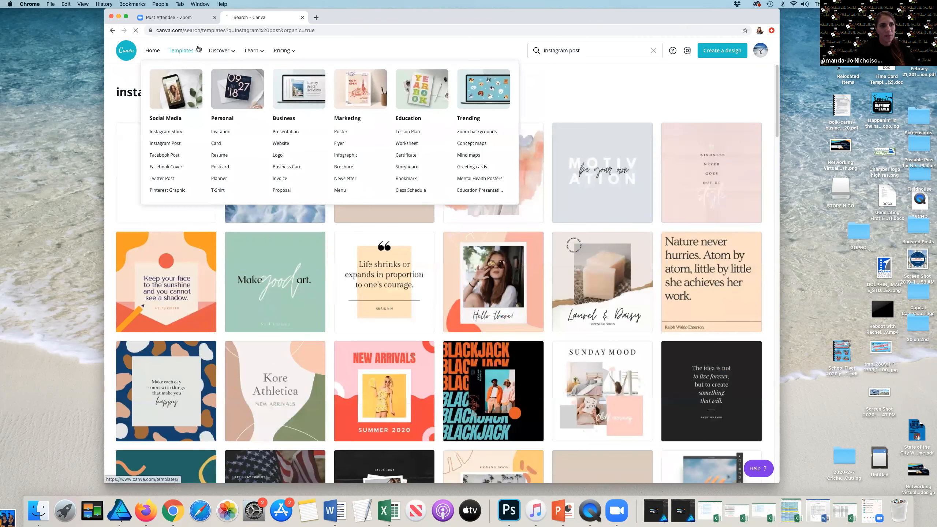
left_click(187, 51)
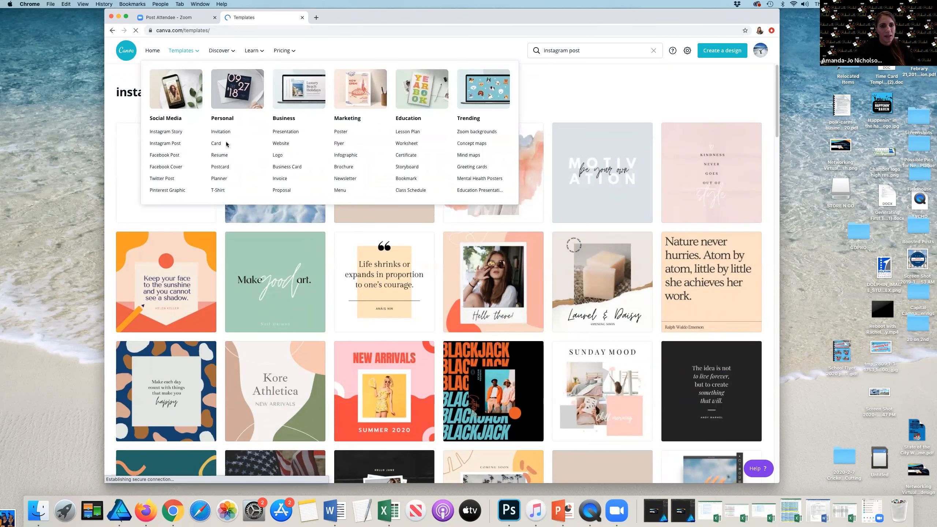
scroll(291, 210, "down", 3)
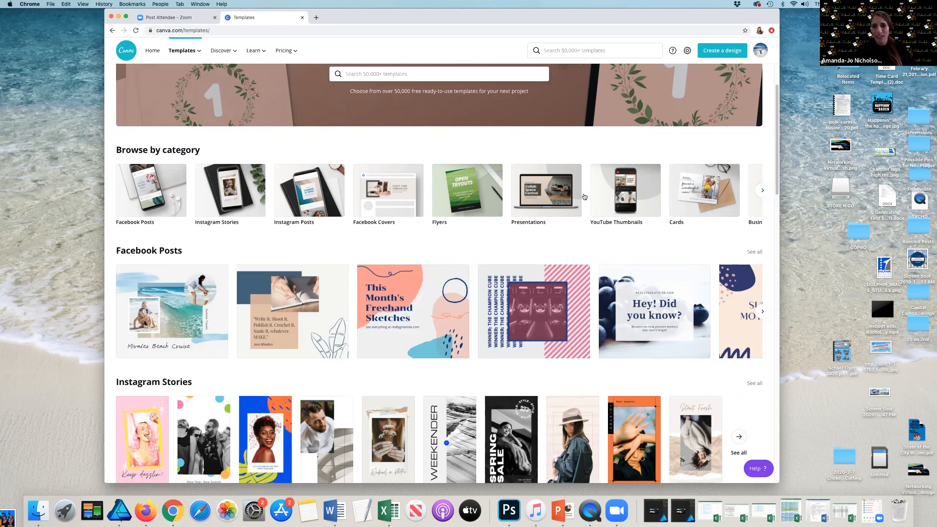
left_click(762, 190)
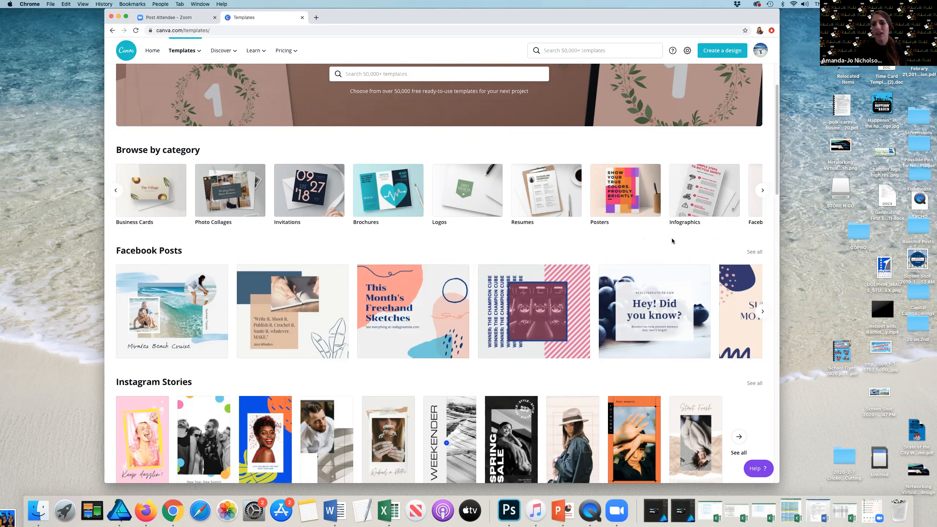
left_click(757, 195)
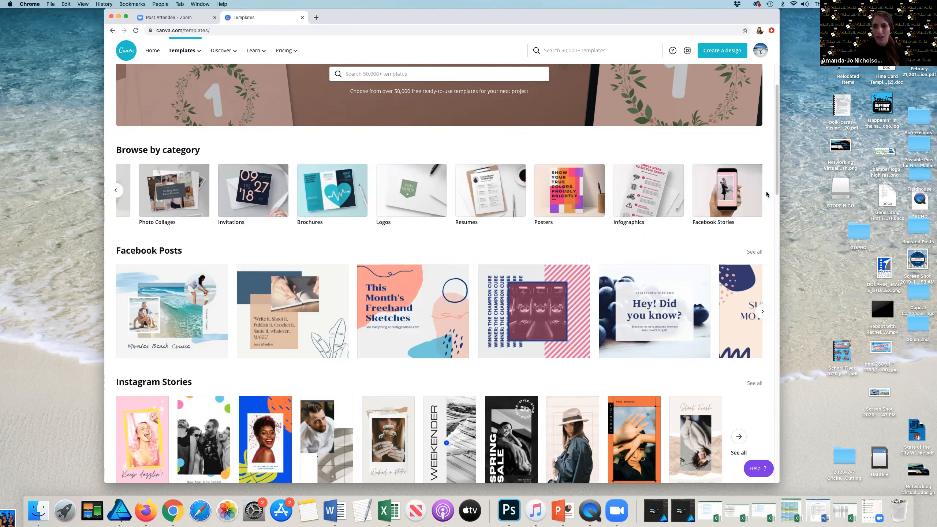
scroll(266, 368, "down", 10)
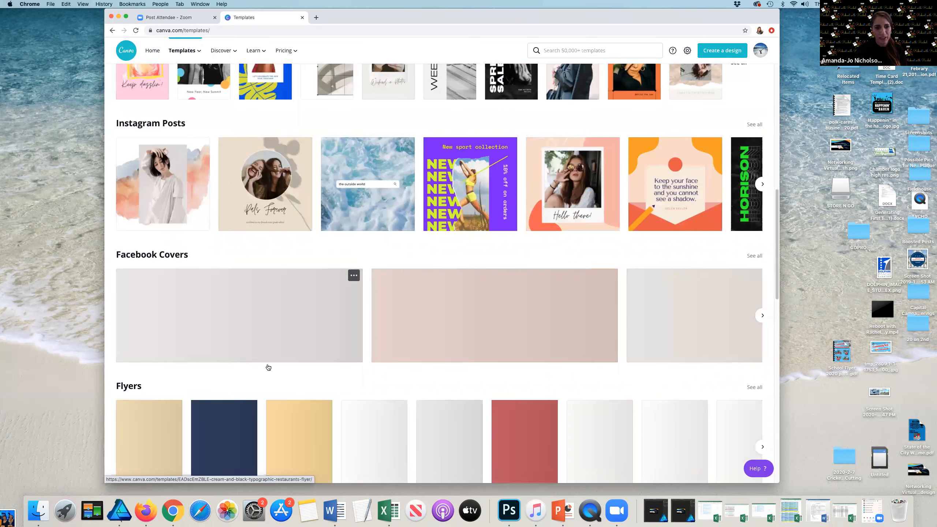
scroll(267, 368, "down", 10)
scroll(270, 362, "up", 4)
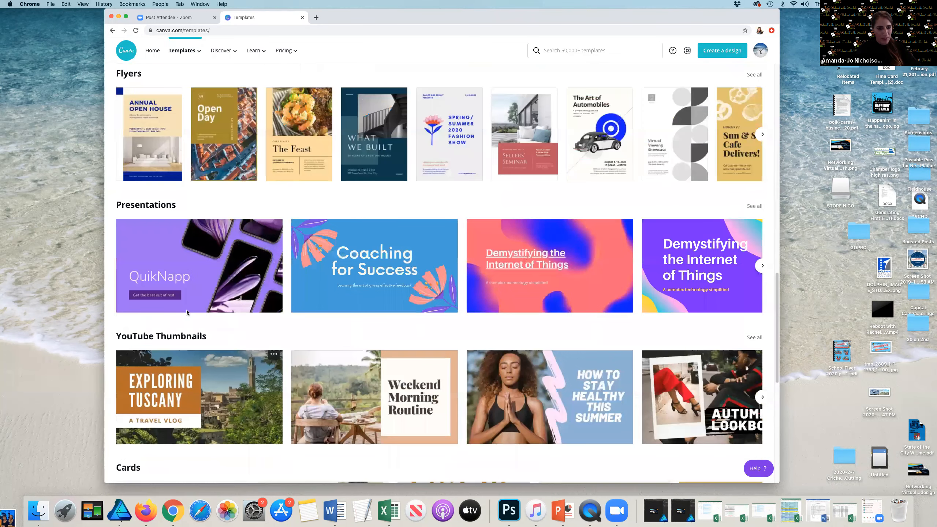
scroll(413, 140, "up", 16)
Step: Open the Instagram Posts template category and look through its templates
left_click(410, 150)
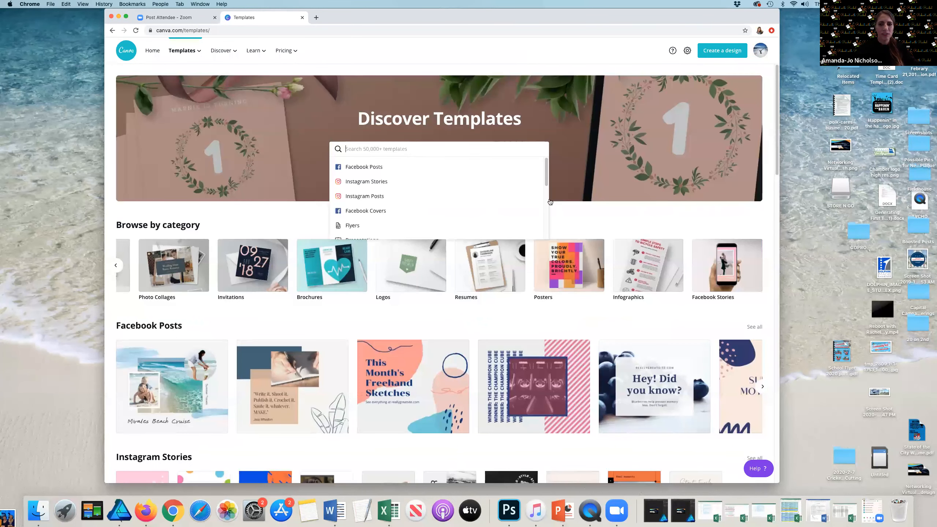
left_click(463, 195)
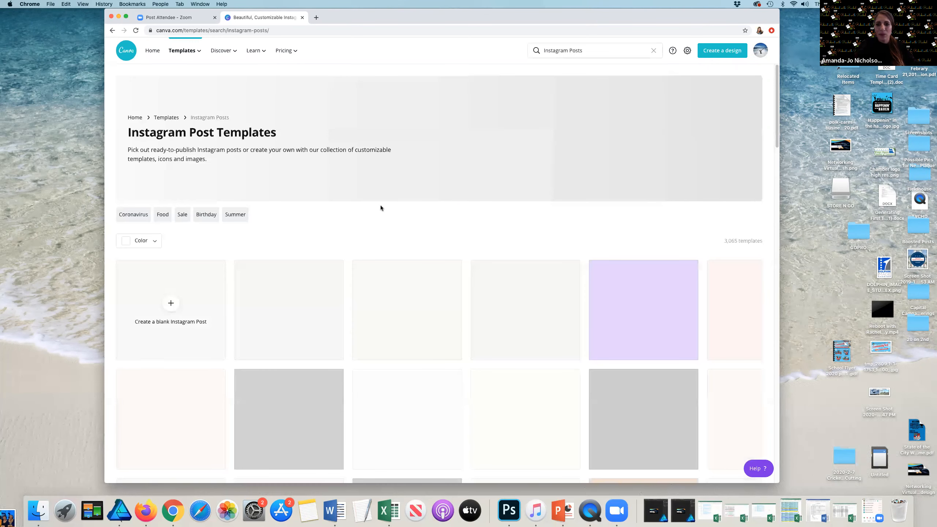
scroll(381, 208, "down", 2)
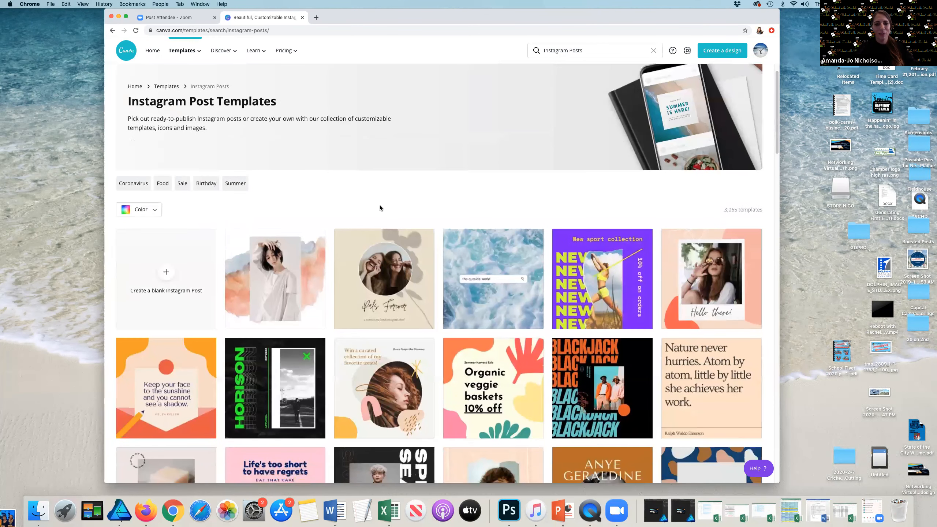
scroll(380, 208, "down", 2)
scroll(469, 234, "up", 3)
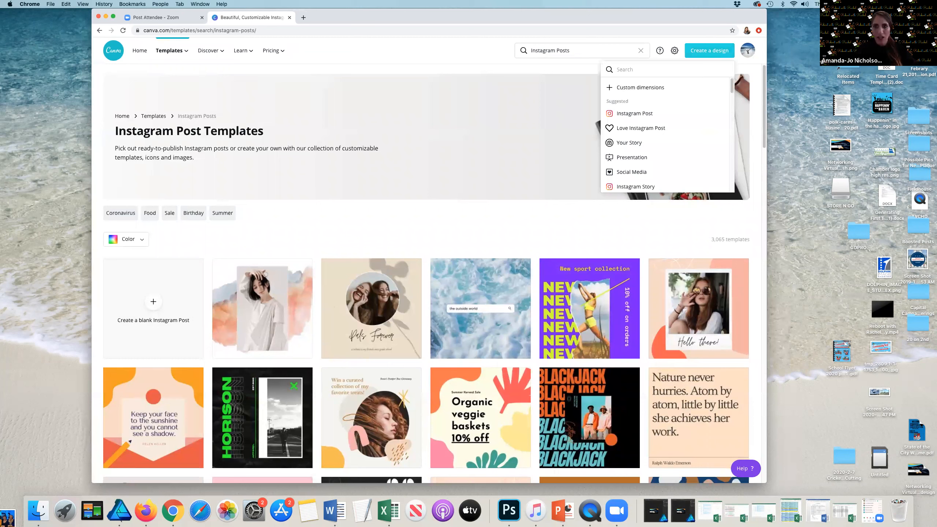
Step: Create a new design with custom dimensions of 1100 by 1100 px
left_click(640, 87)
type("11")
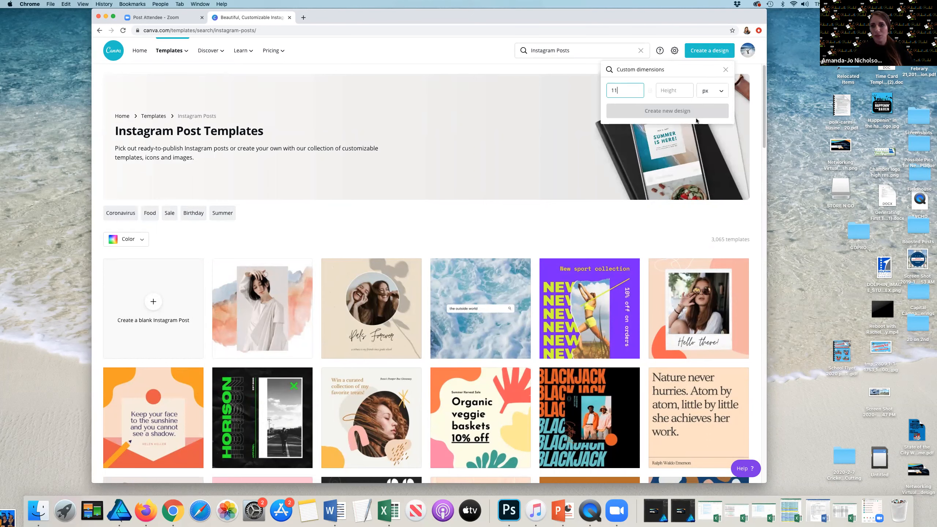
type("00")
key("Tab")
type("1100")
key("Return")
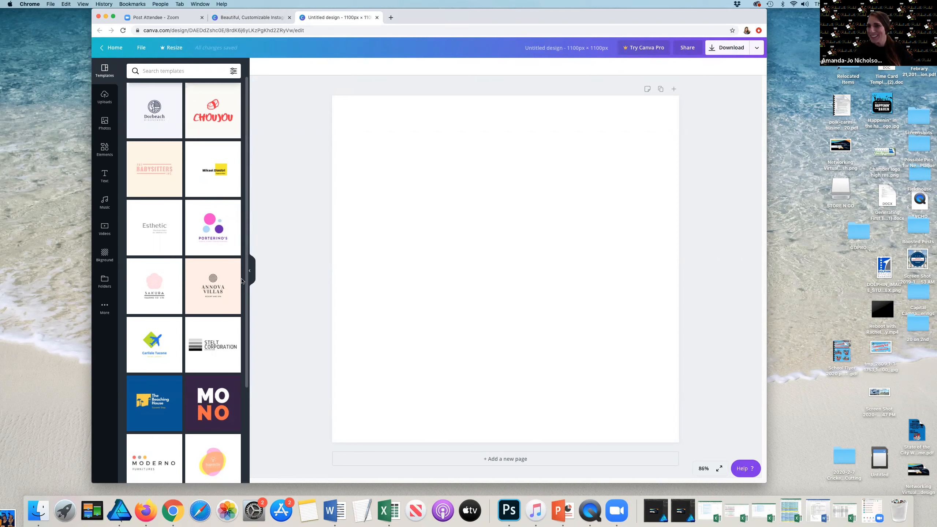
Step: Browse the template list and apply the Happy Birthday template to the design
scroll(210, 250, "down", 10)
scroll(210, 250, "down", 5)
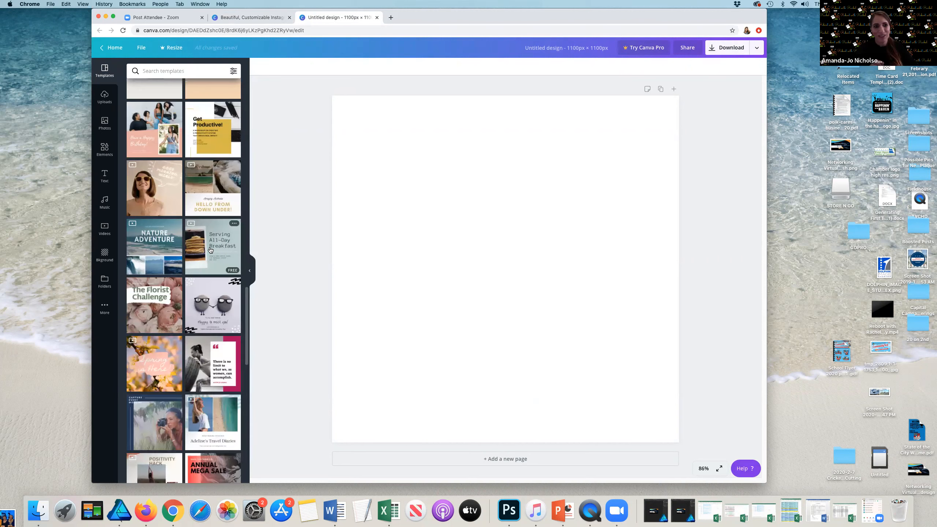
scroll(209, 376, "down", 1)
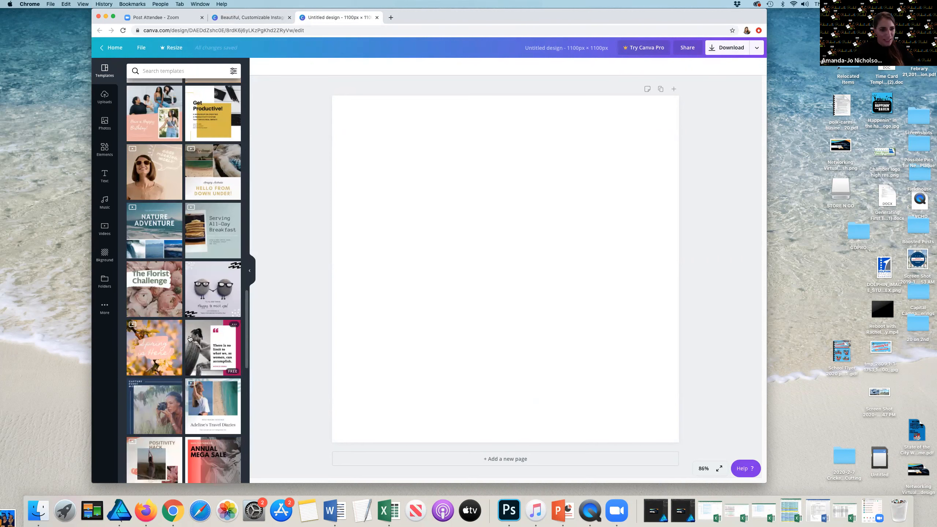
scroll(189, 335, "down", 5)
scroll(189, 334, "down", 10)
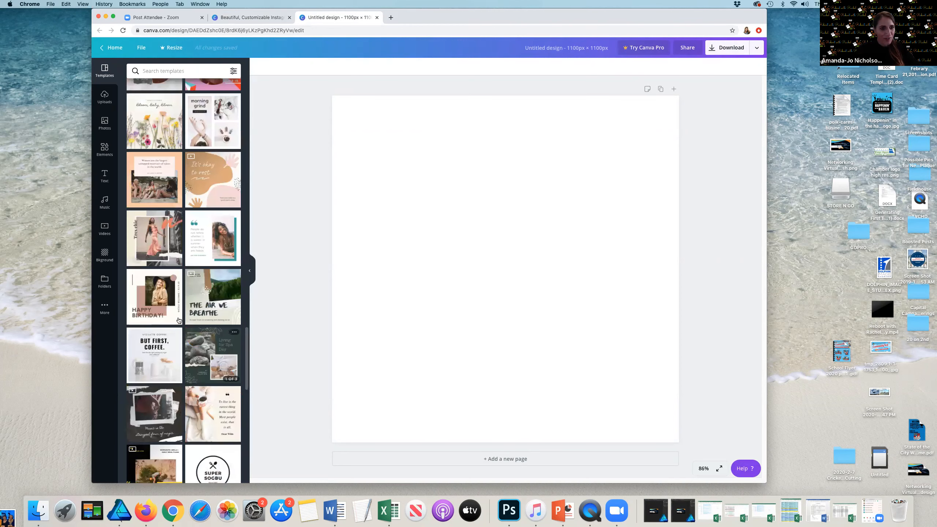
scroll(179, 319, "down", 10)
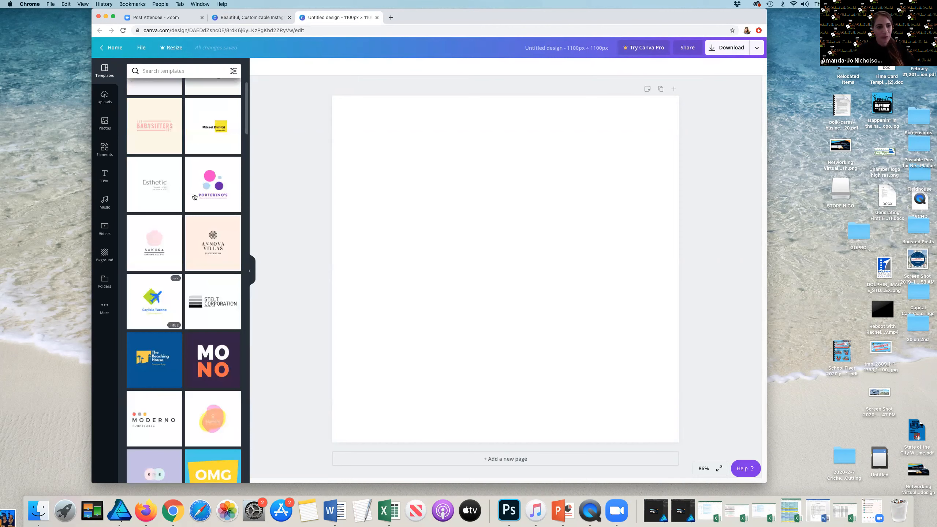
scroll(194, 196, "down", 5)
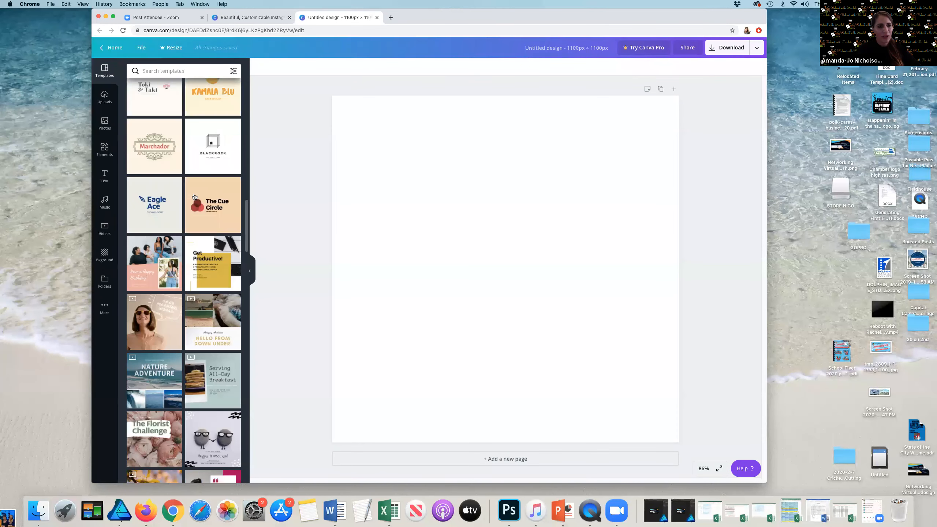
scroll(185, 236, "down", 5)
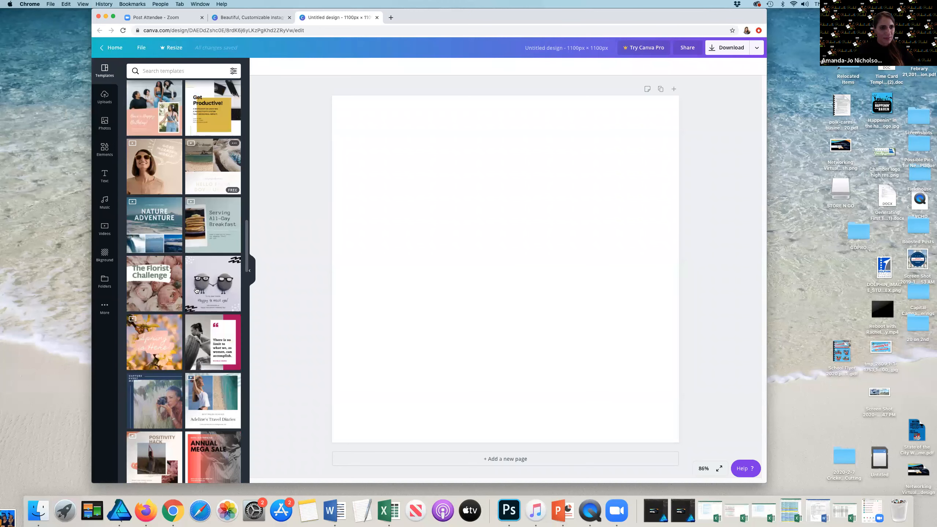
scroll(195, 290, "down", 5)
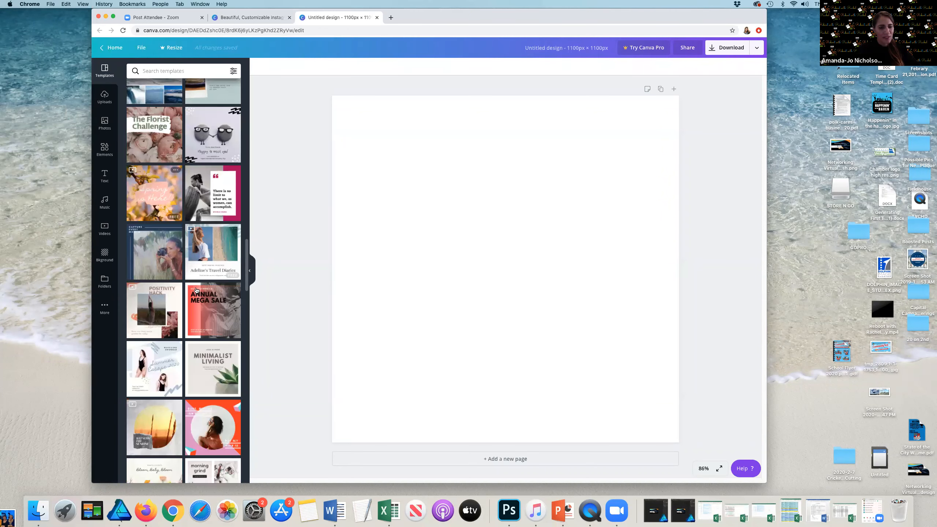
scroll(196, 290, "down", 10)
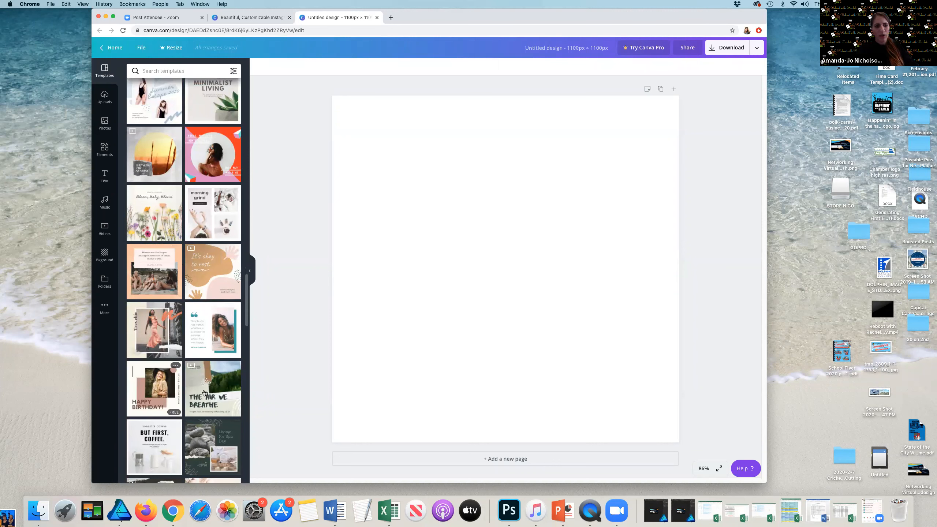
left_click(166, 381)
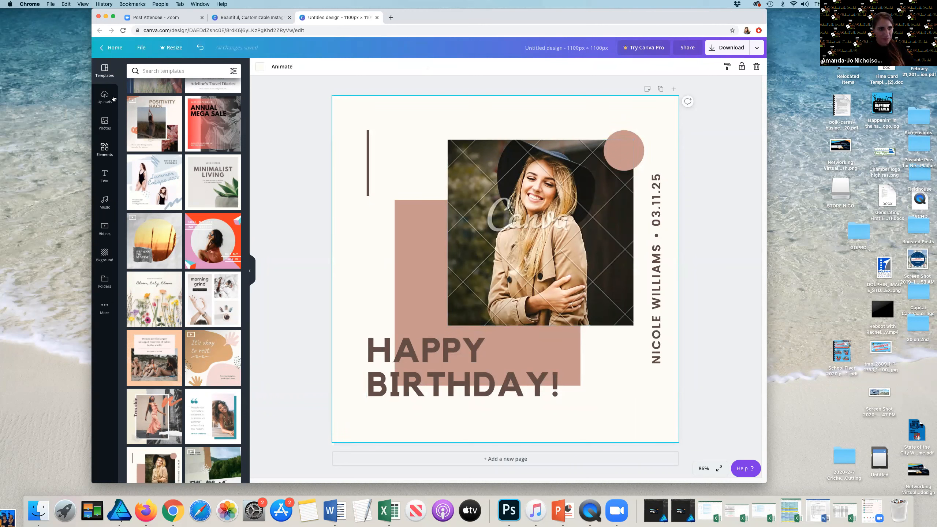
Step: Replace the template's photo with an uploaded image of the toddler and adjust its position in the frame
left_click(105, 125)
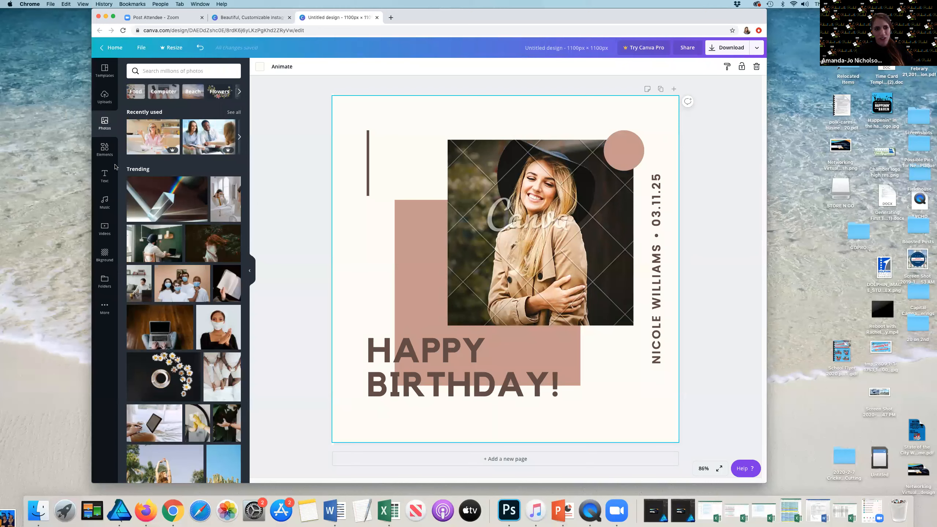
left_click(104, 97)
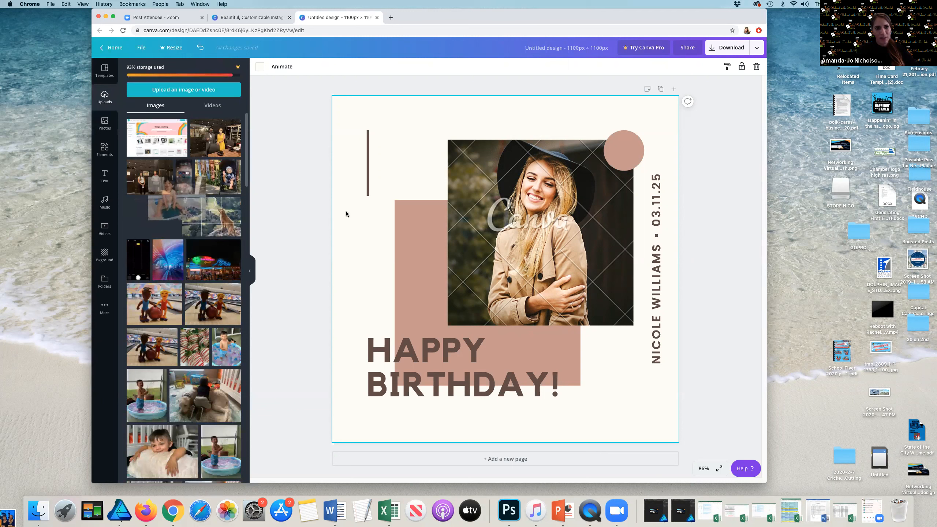
left_click_drag(485, 238, 485, 236)
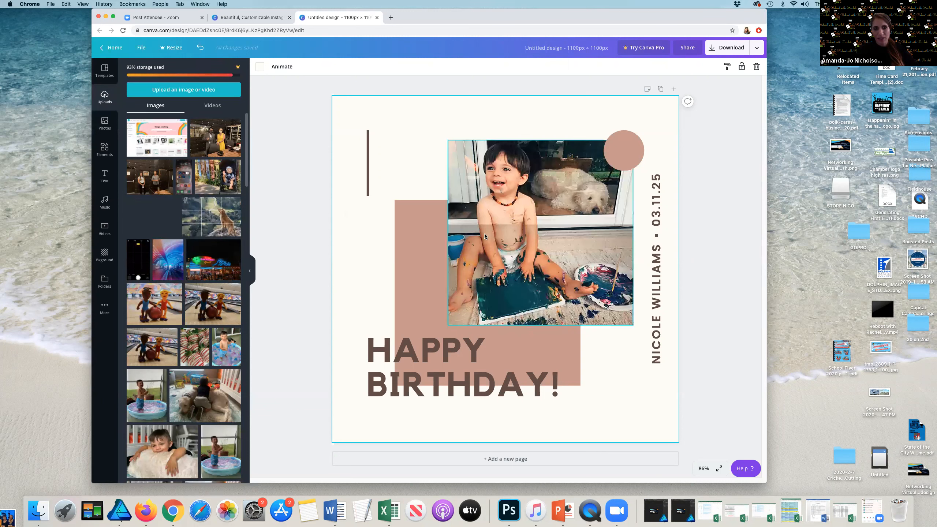
left_click_drag(547, 251, 516, 238)
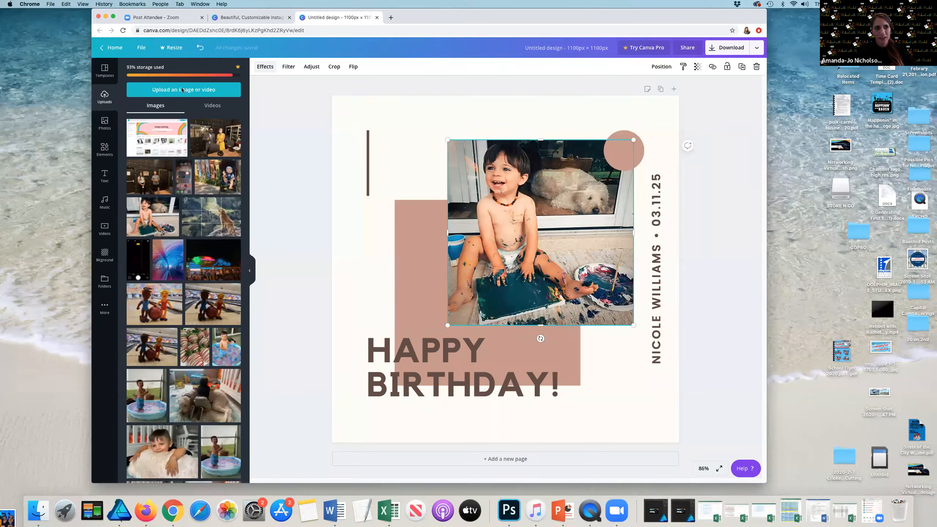
Step: Browse the photo's filter and effect options, including the Glitch effect, then dismiss the Pro offer
left_click(167, 91)
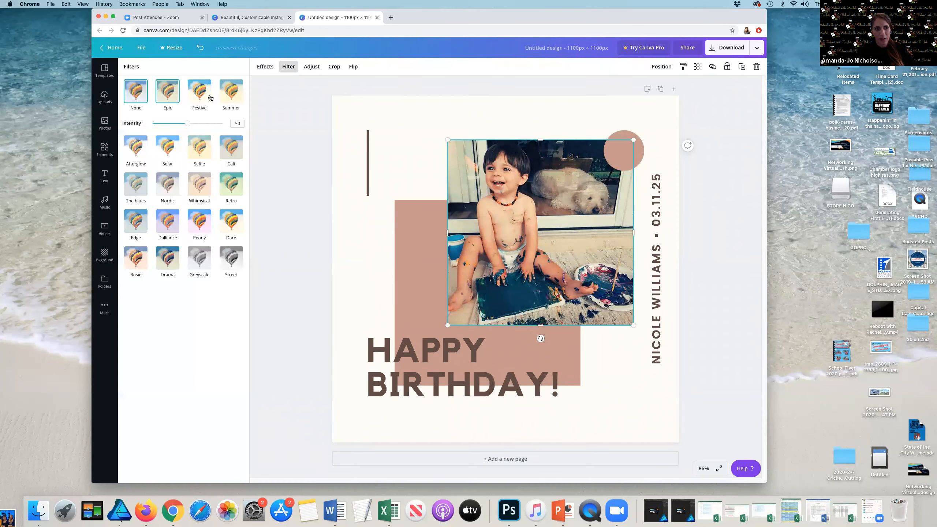
left_click(265, 67)
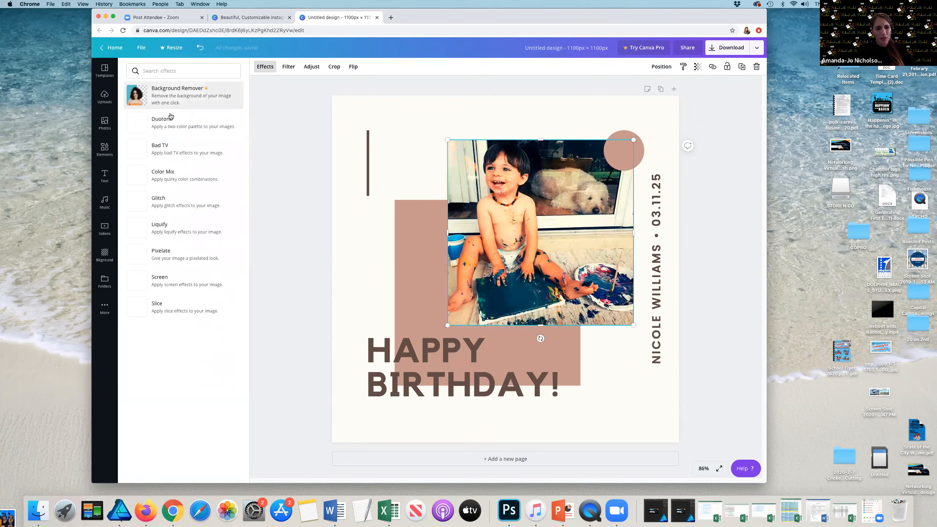
left_click(176, 195)
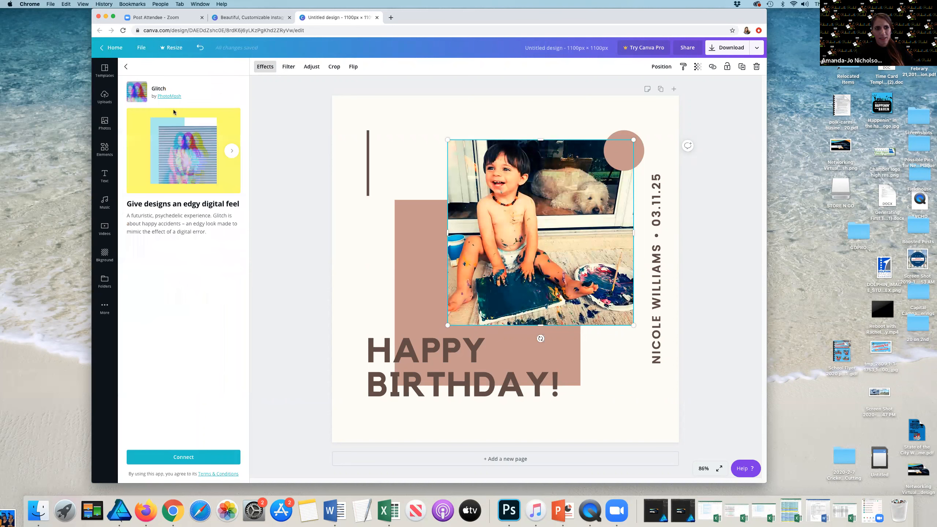
left_click(126, 66)
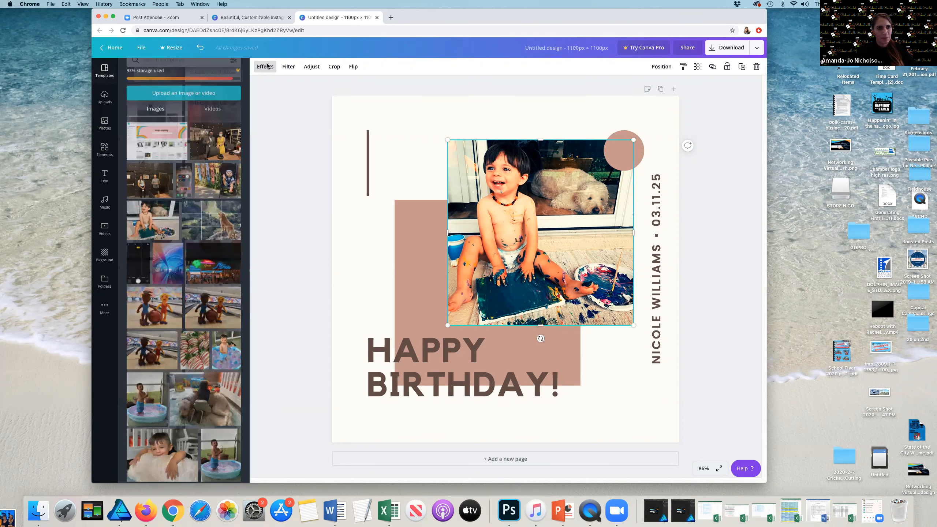
left_click(266, 67)
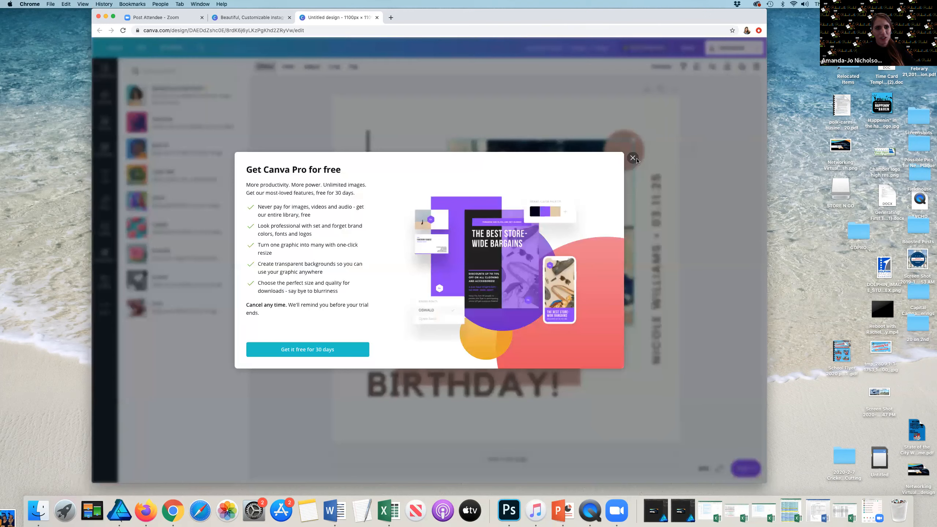
left_click(632, 158)
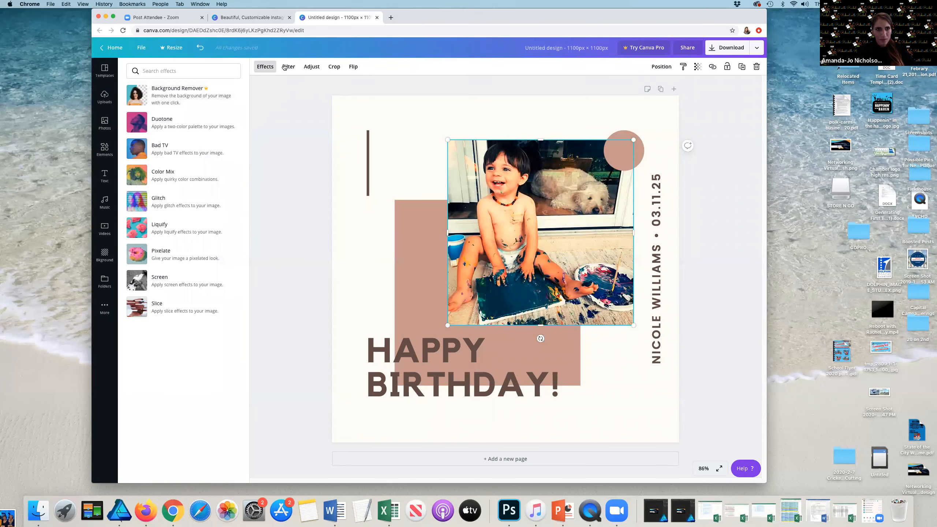
Step: Adjust the photo's brightness to 10, contrast to -11 and saturation to -11
left_click(286, 67)
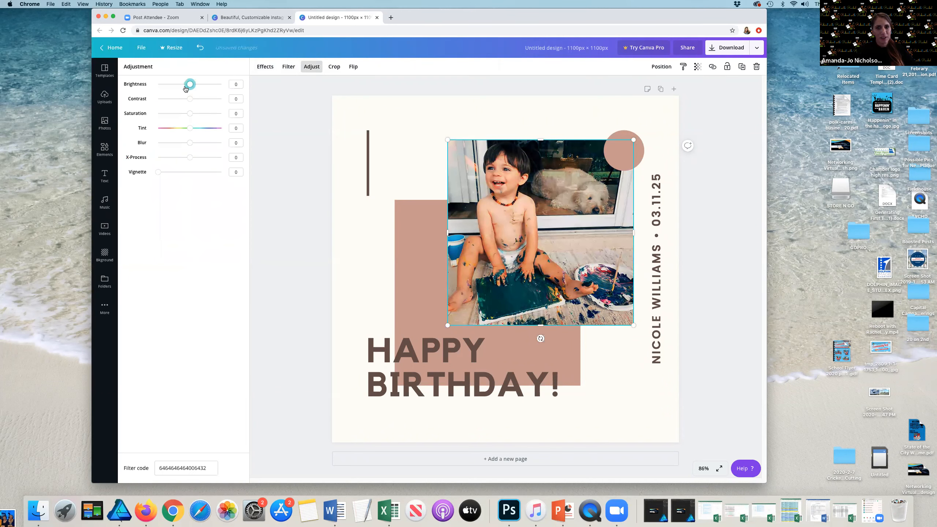
left_click_drag(195, 90, 189, 100)
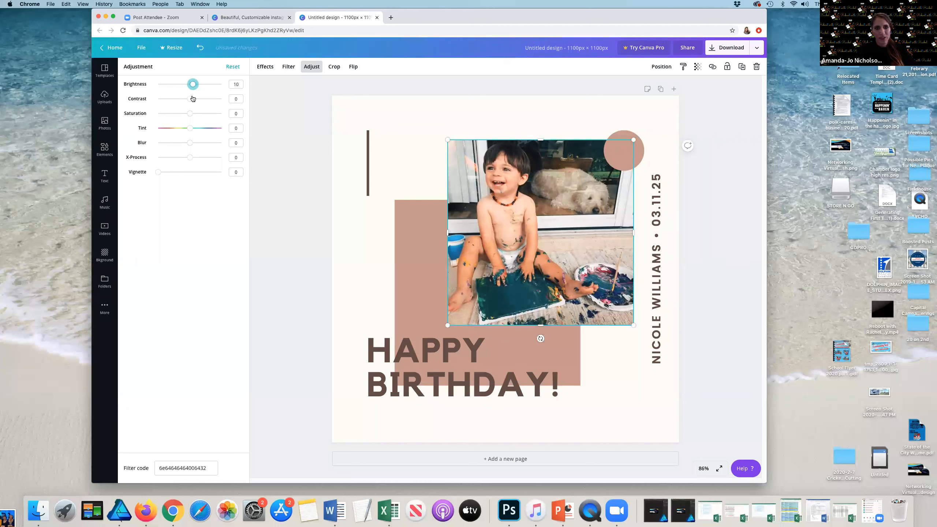
left_click(187, 98)
left_click(186, 113)
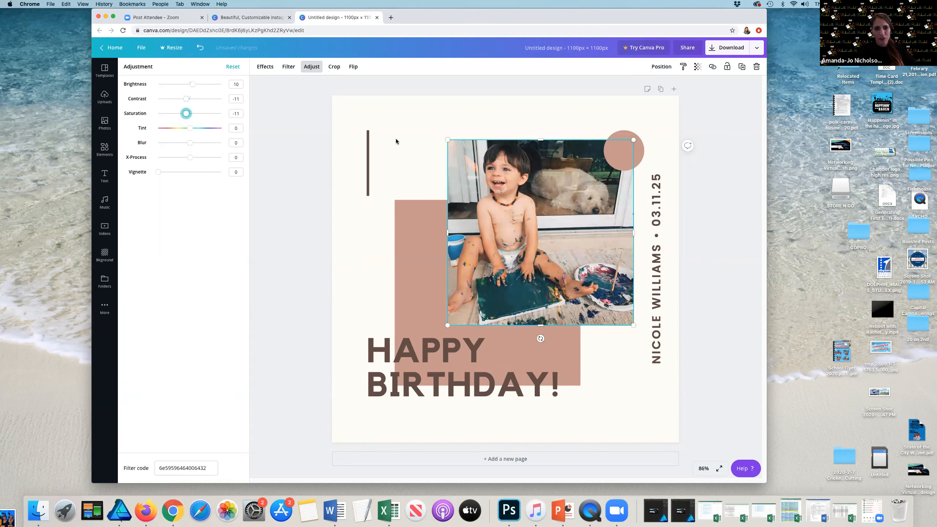
Step: Reposition the toddler photo inside its frame and confirm the crop
double_click(513, 206)
left_click_drag(578, 243, 678, 235)
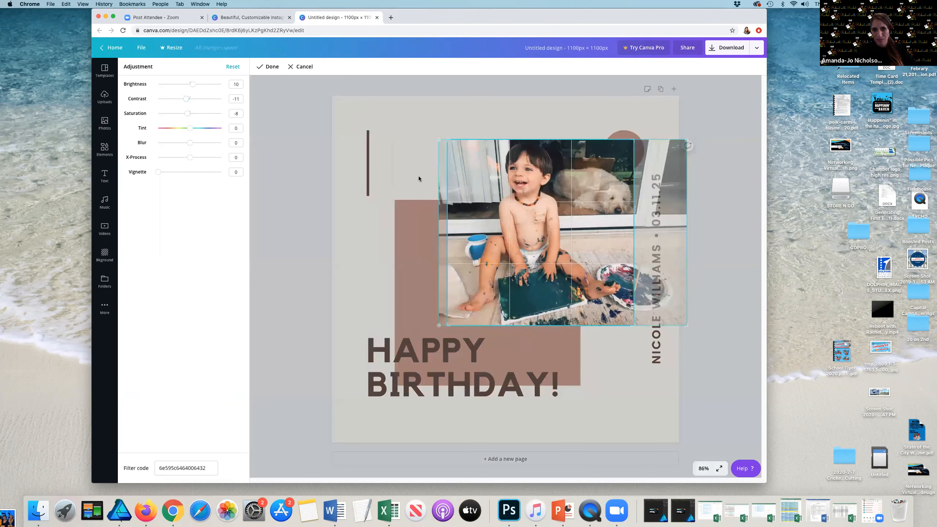
double_click(451, 152)
double_click(513, 199)
left_click_drag(446, 140, 419, 112)
left_click(418, 112)
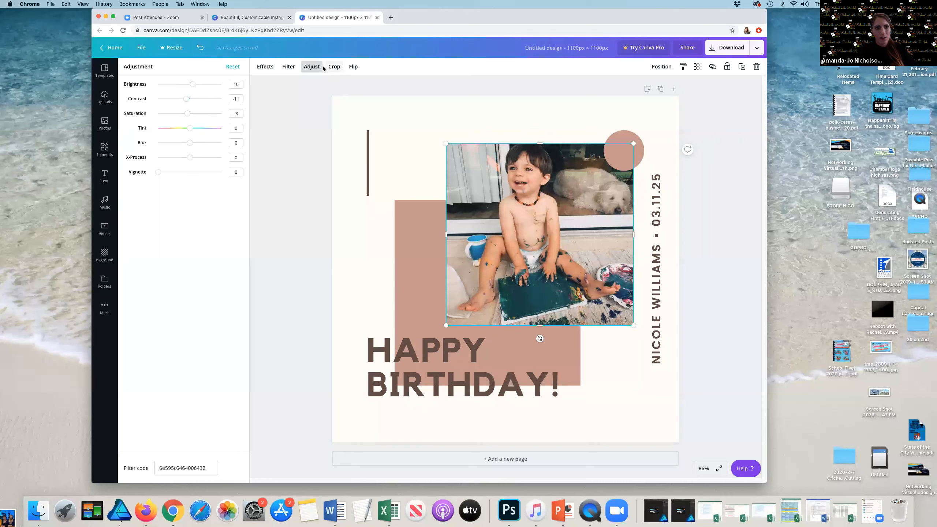
Step: Browse the text combinations and delete the HAPPY BIRTHDAY heading
left_click(104, 72)
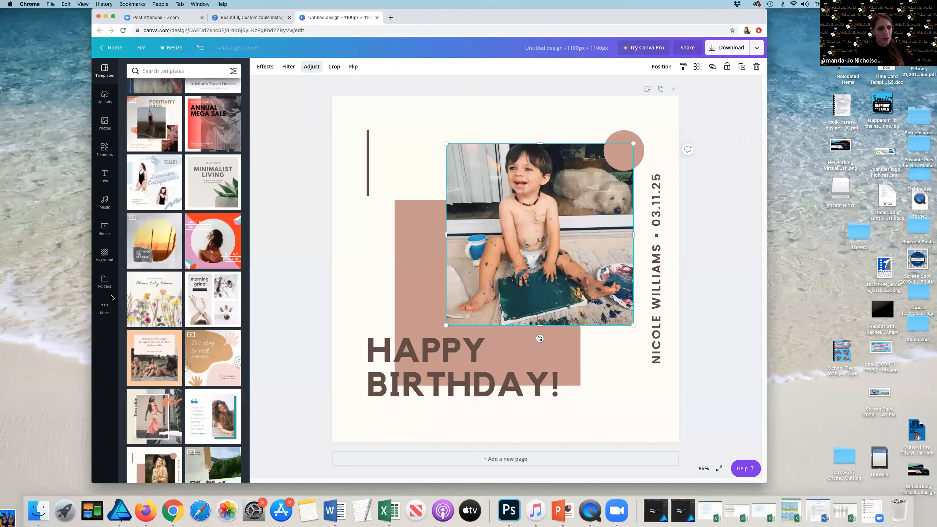
left_click(104, 175)
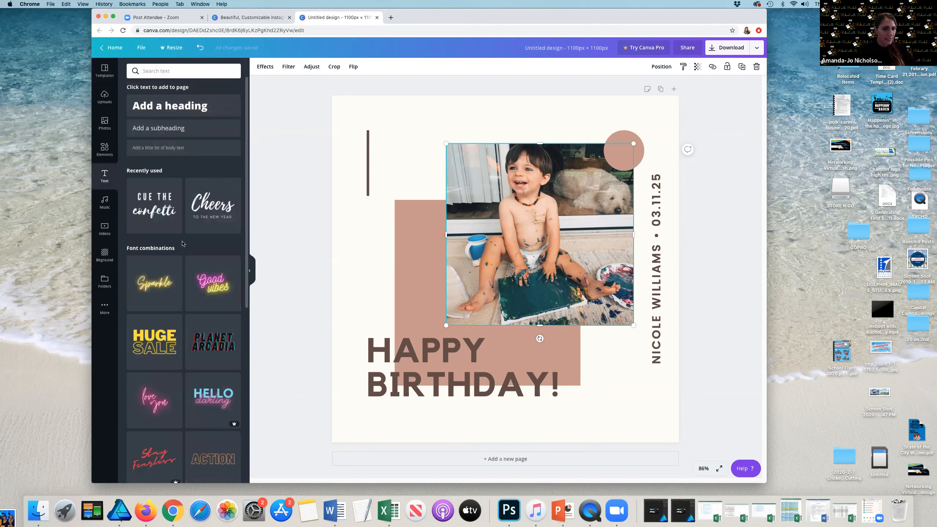
scroll(189, 271, "down", 1)
scroll(188, 271, "down", 15)
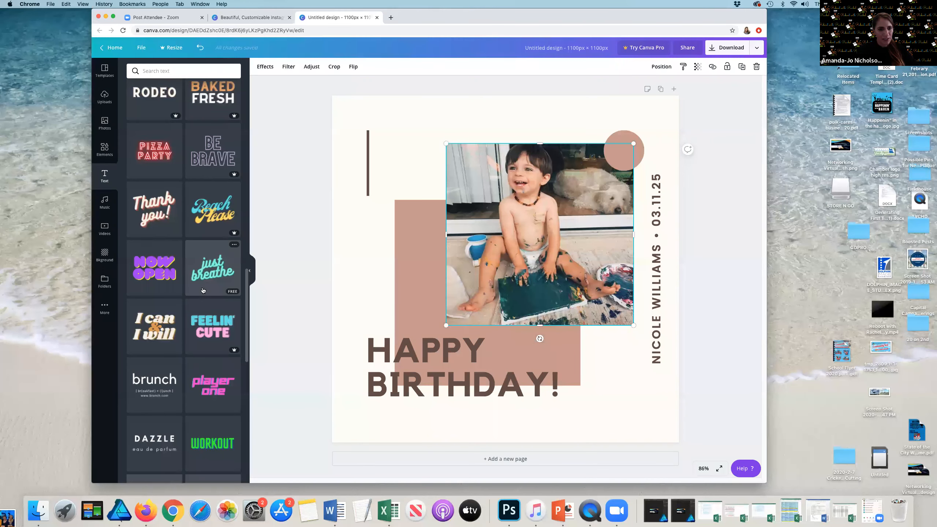
scroll(203, 291, "down", 10)
scroll(207, 295, "down", 3)
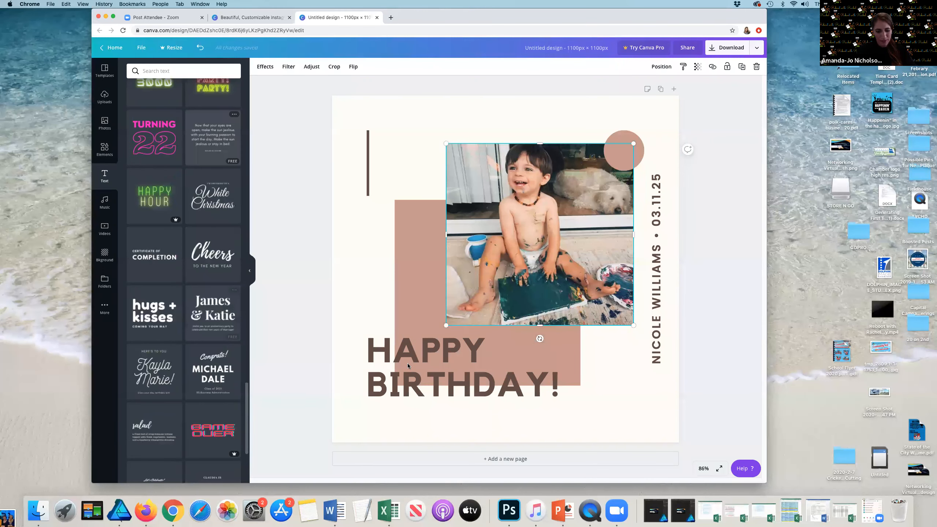
left_click(408, 364)
key("Delete")
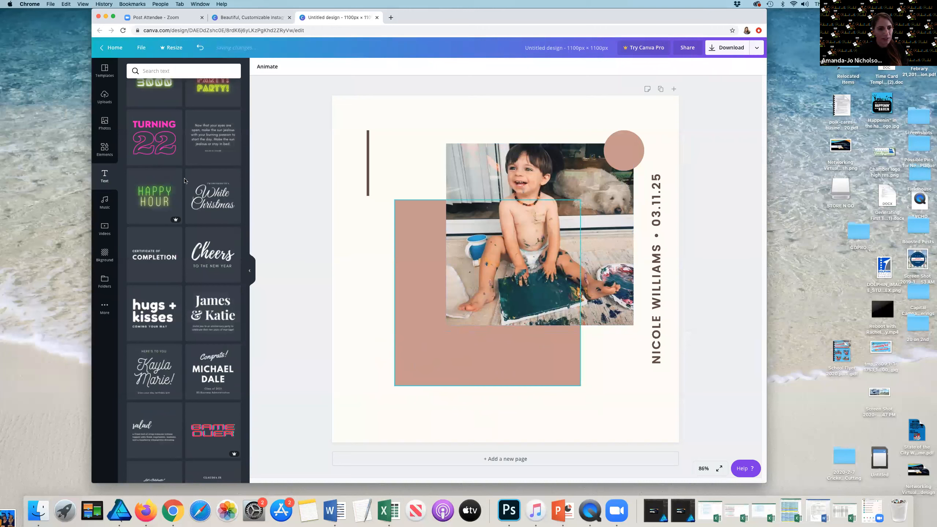
Step: Add the Cheers / To the New Year text combination below the photo and enlarge it
scroll(226, 283, "up", 3)
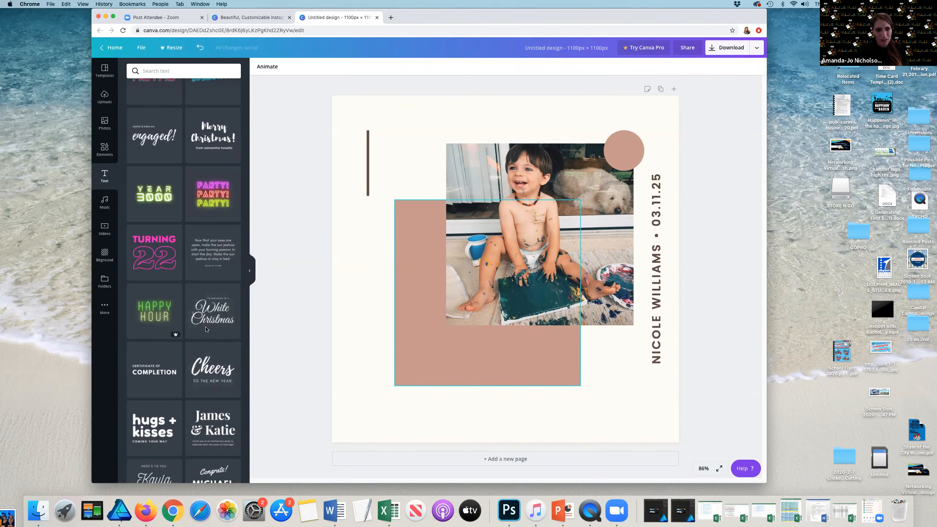
left_click_drag(475, 258, 445, 366)
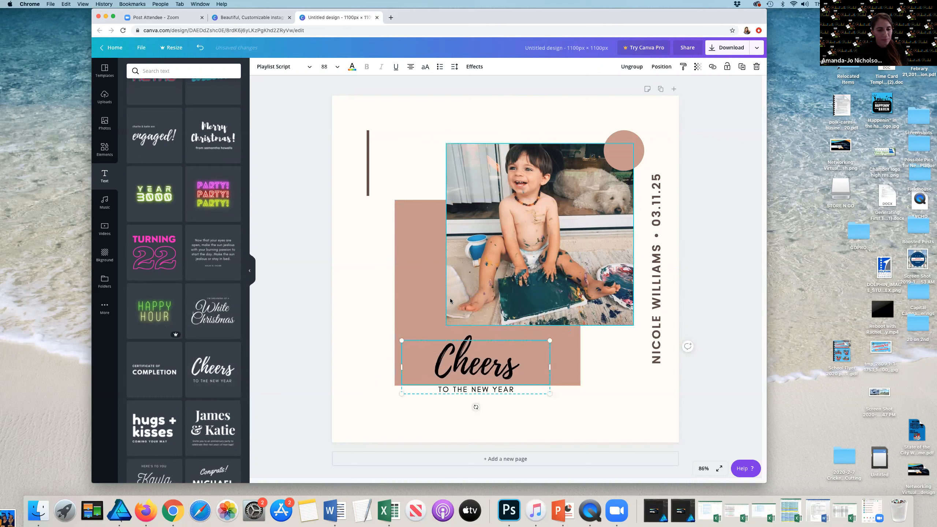
left_click_drag(402, 340, 299, 280)
left_click_drag(402, 339, 416, 393)
left_click(409, 417)
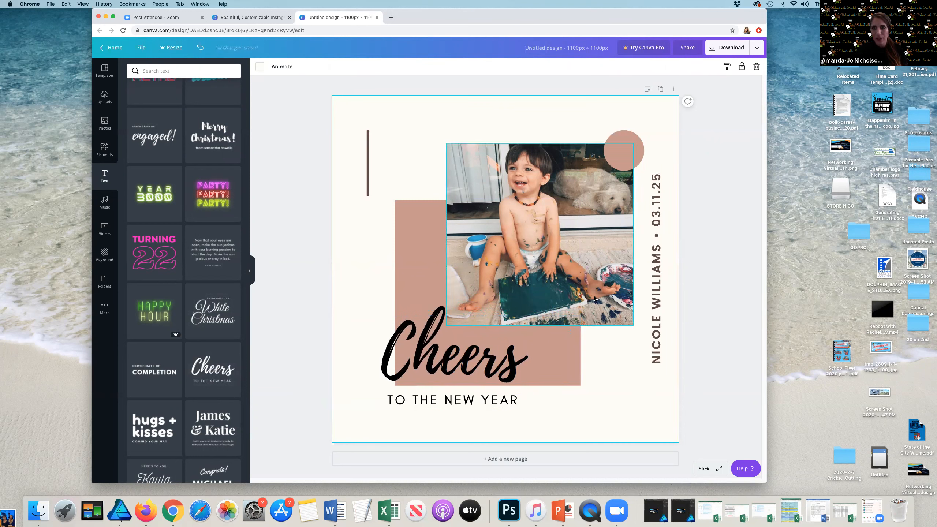
Step: Delete the TO THE NEW YEAR line from the text combination
left_click(520, 360)
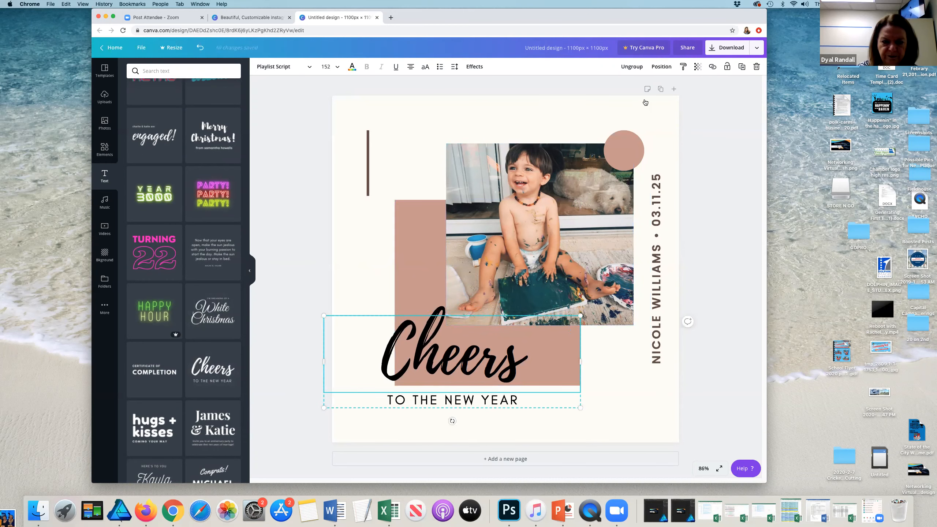
left_click(643, 398)
left_click(517, 403)
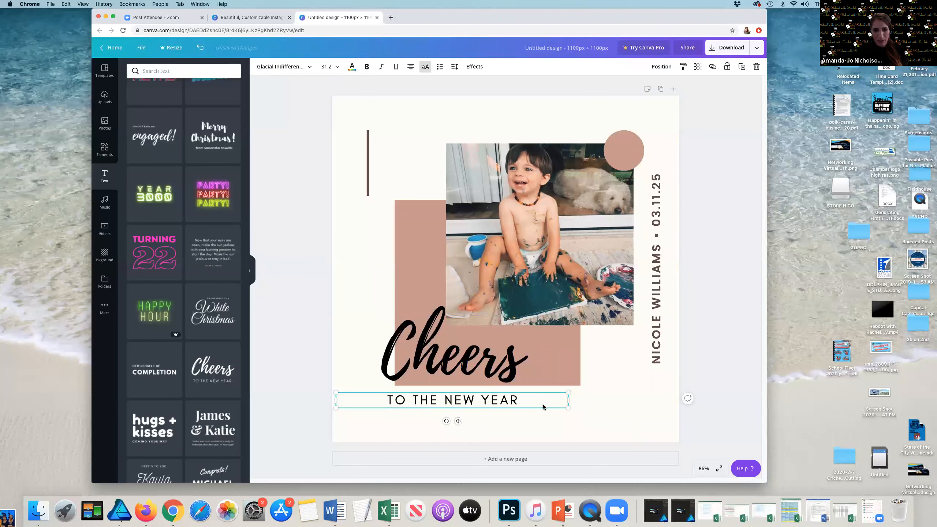
left_click_drag(609, 415, 648, 401)
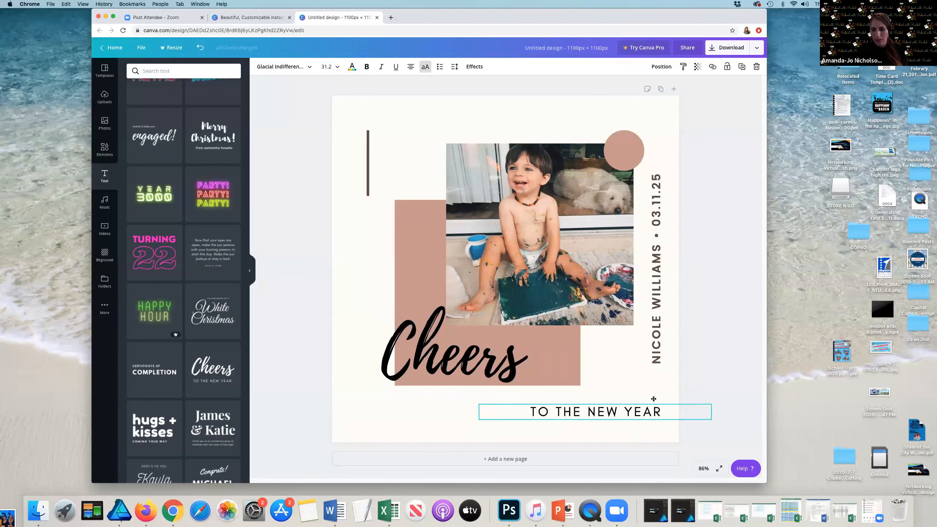
key("super+z")
key("super+shift+z")
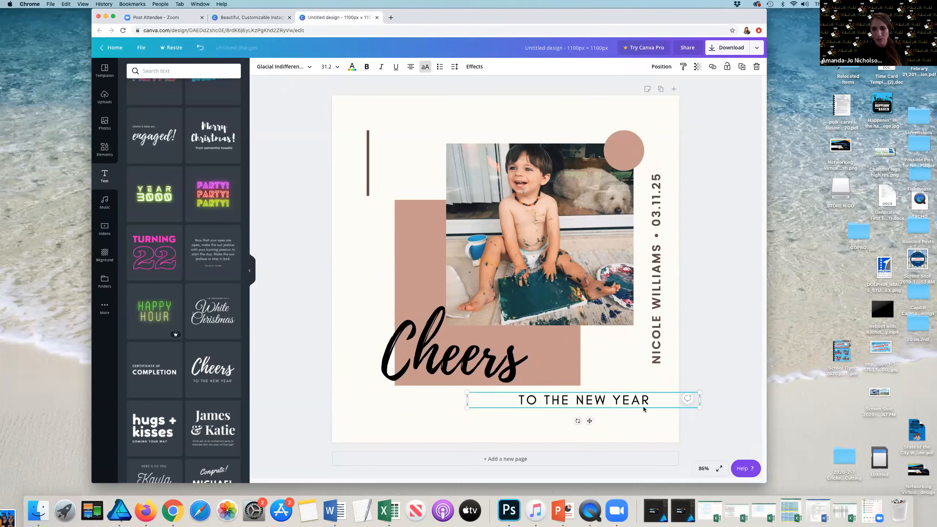
key("Delete")
Step: Nudge the Cheers text slightly lower and try moving the vertical name and date text upward
left_click_drag(498, 363, 496, 369)
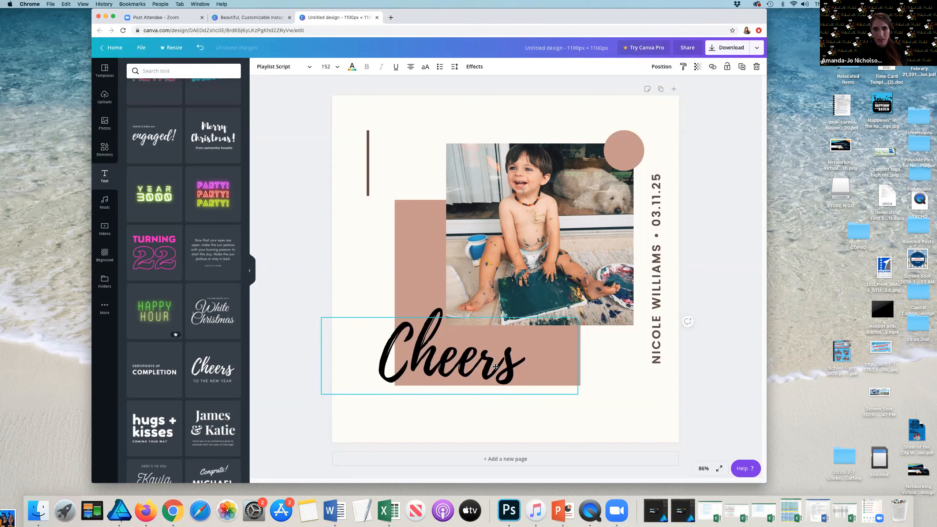
left_click(655, 335)
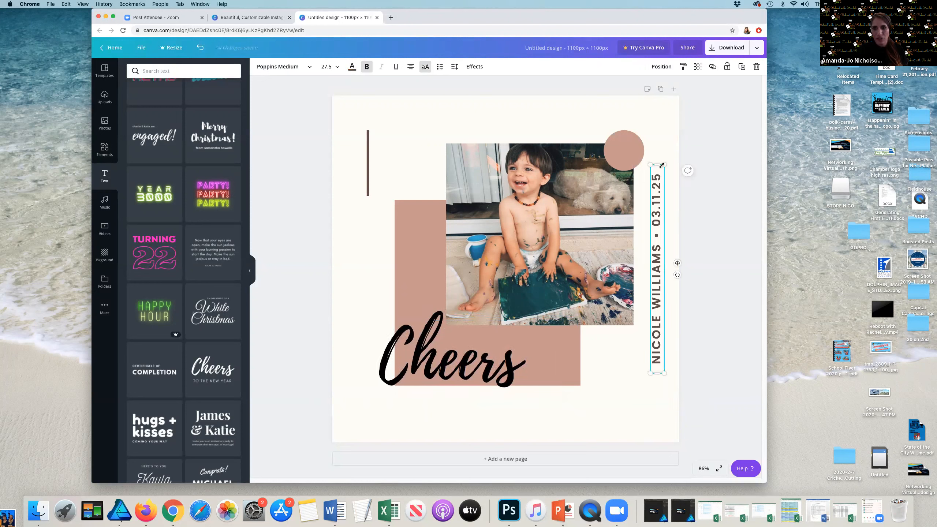
left_click_drag(657, 225, 657, 144)
left_click(657, 145)
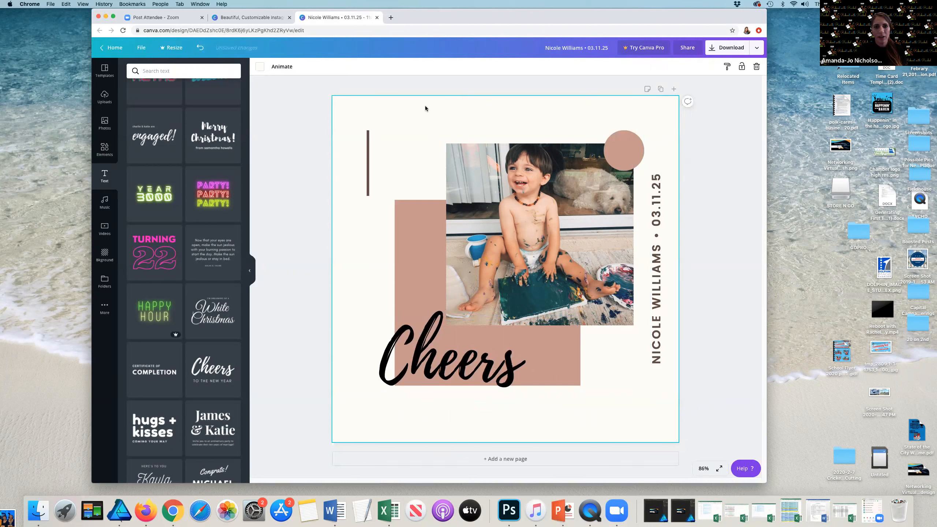
Step: Apply list formatting and a 2.5 line height to the Cheers text, then remove the list number
left_click(441, 353)
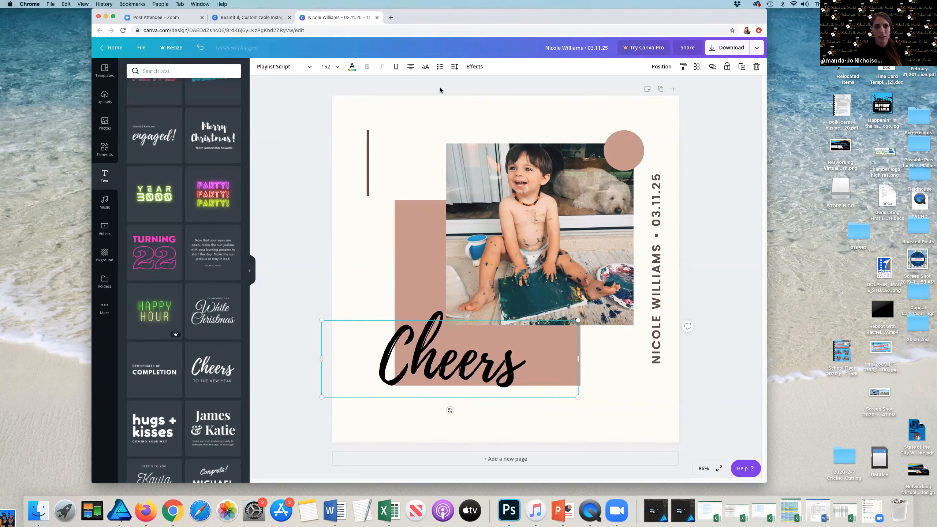
left_click(440, 67)
left_click(441, 67)
left_click(440, 68)
left_click(441, 68)
left_click(443, 69)
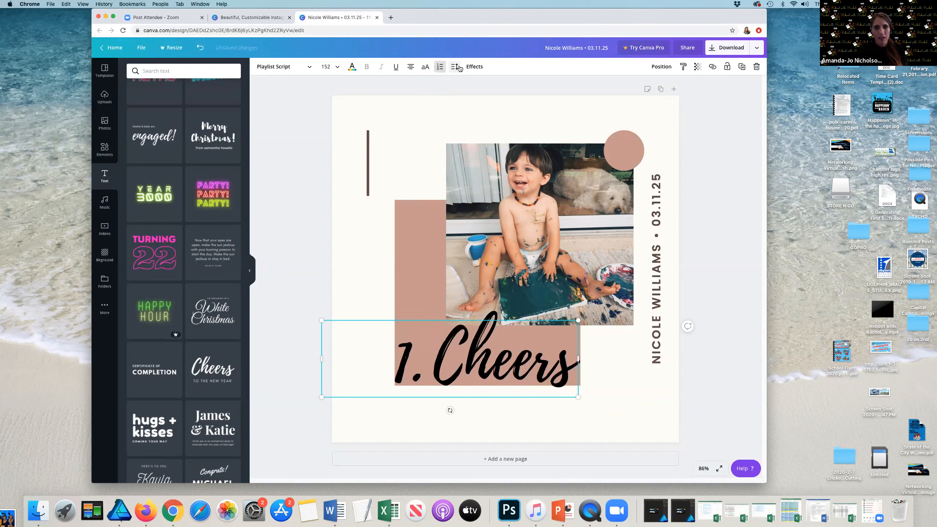
left_click(459, 69)
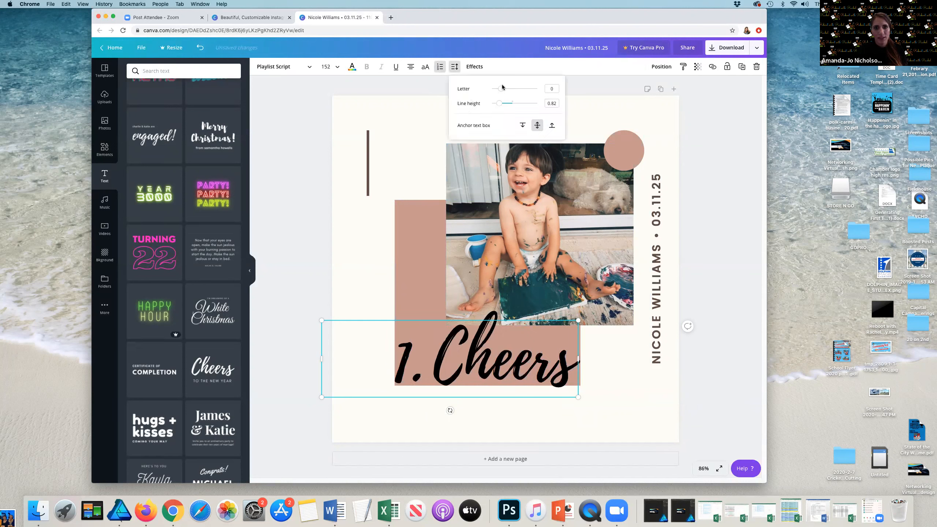
mouse_move(506, 88)
left_mouse_down()
mouse_move(494, 89)
mouse_move(511, 103)
left_mouse_up()
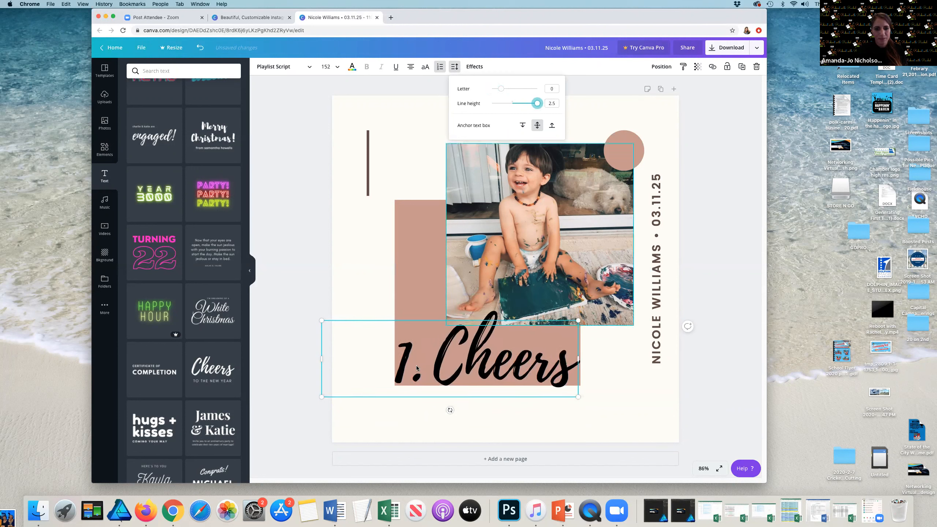
left_click(433, 358)
key("BackSpace")
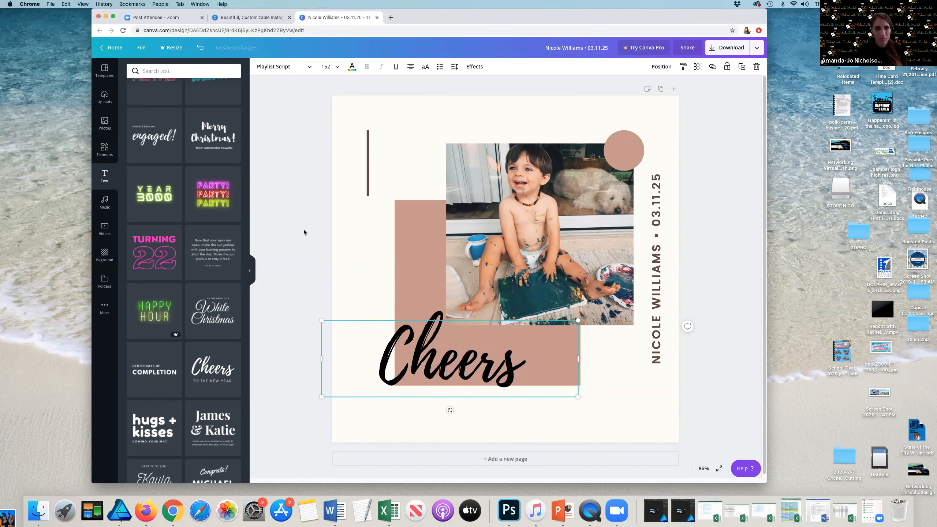
Step: Apply a blue gradient background to the design
left_click(693, 168)
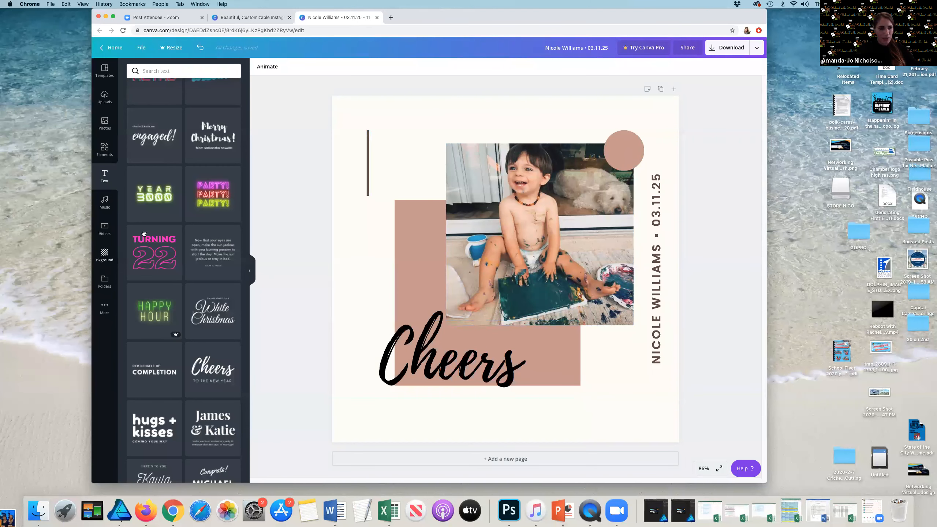
left_click(105, 255)
left_click(156, 218)
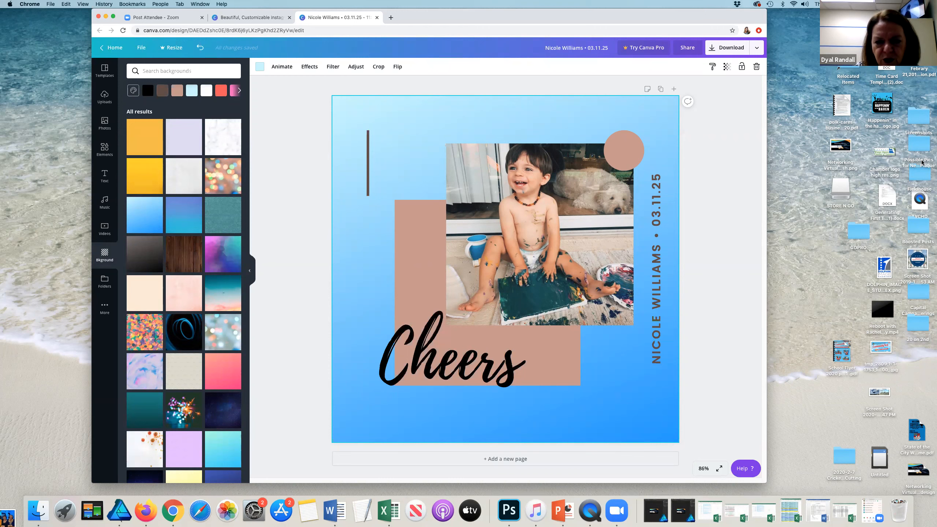
Step: Upload the Happenin' in the haven logo.jpg image from the Desktop folder
left_click(543, 244)
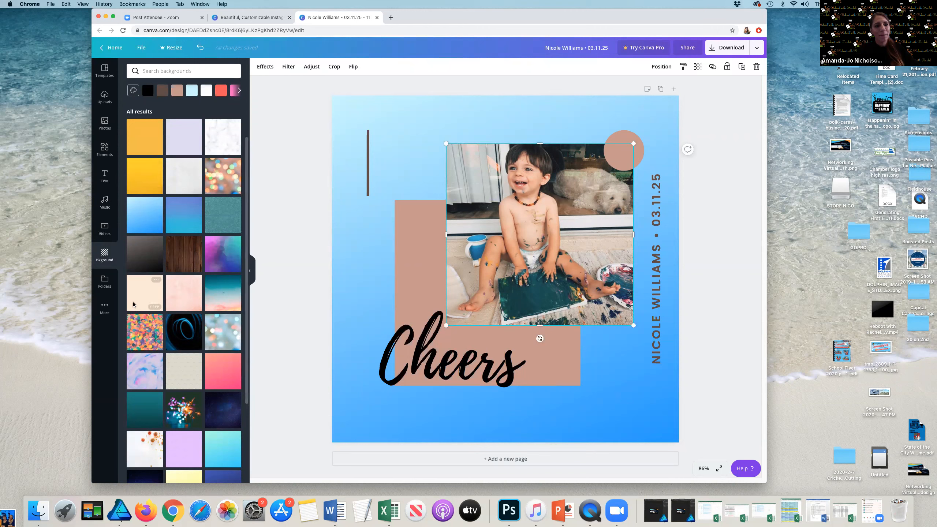
left_click(103, 95)
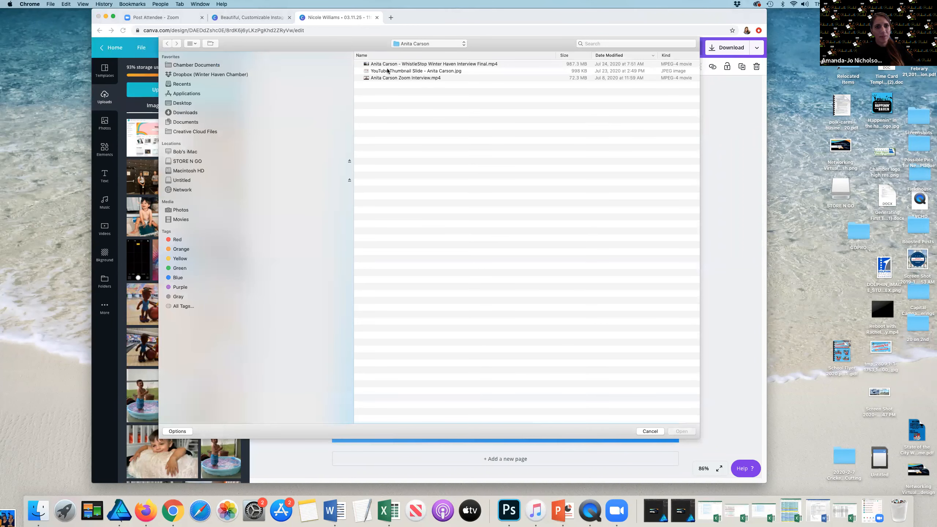
left_click(182, 104)
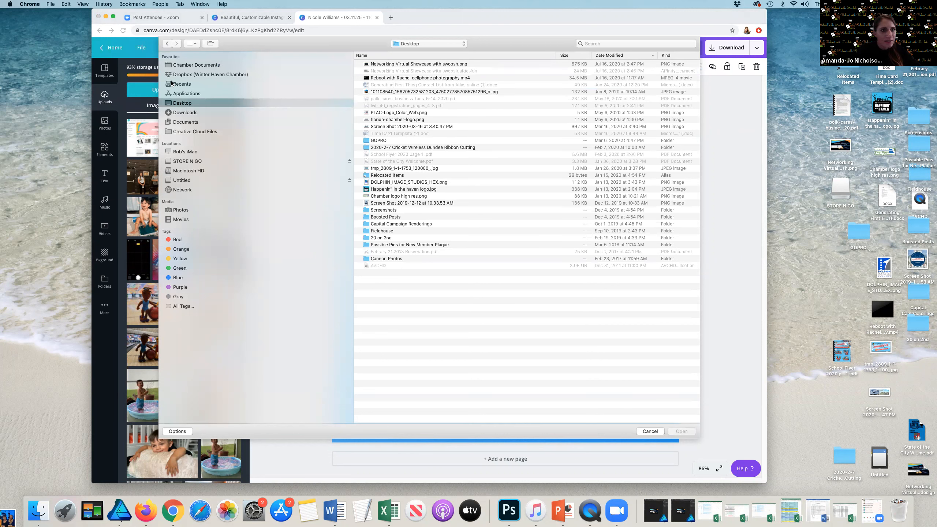
left_click(386, 190)
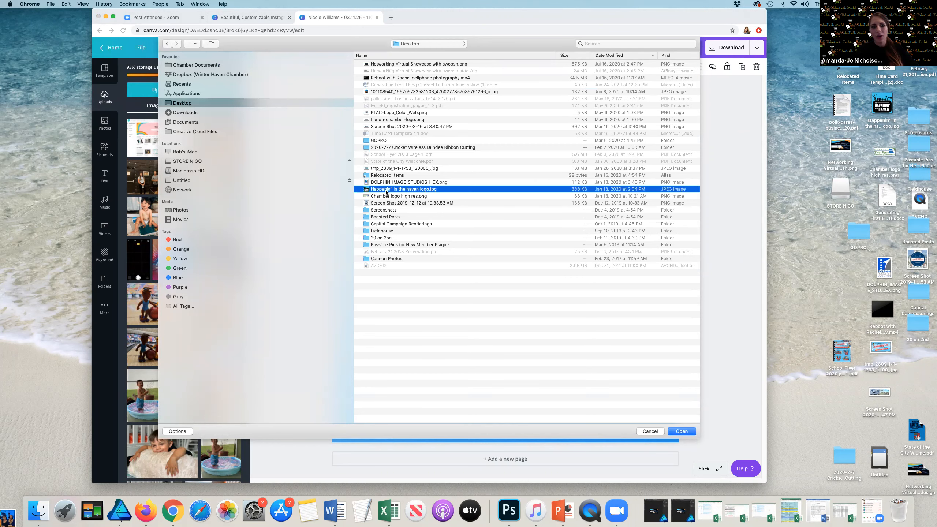
double_click(386, 190)
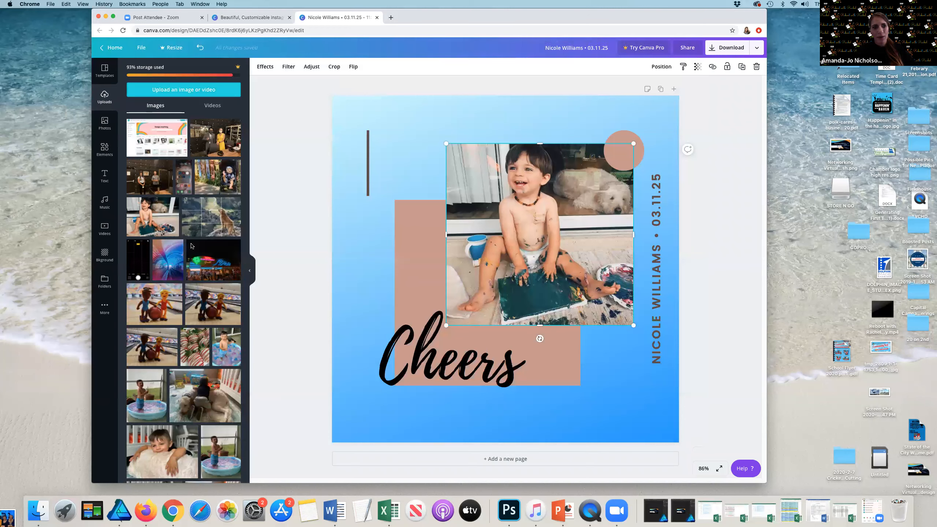
Step: Replace the baby photo in the frame with the uploaded photo of a masked man and a woman in yellow
left_click_drag(161, 192, 545, 211)
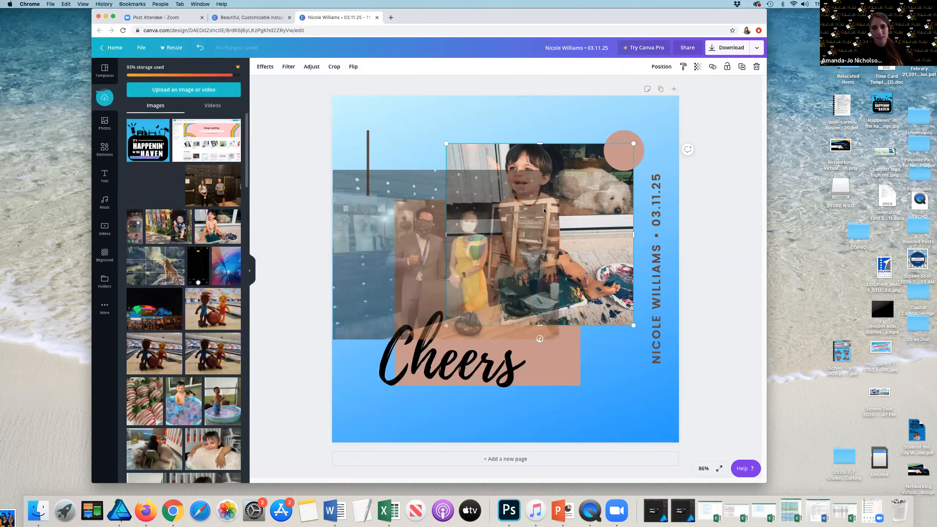
mouse_move(140, 201)
left_mouse_down()
mouse_move(497, 216)
mouse_move(152, 206)
left_mouse_up()
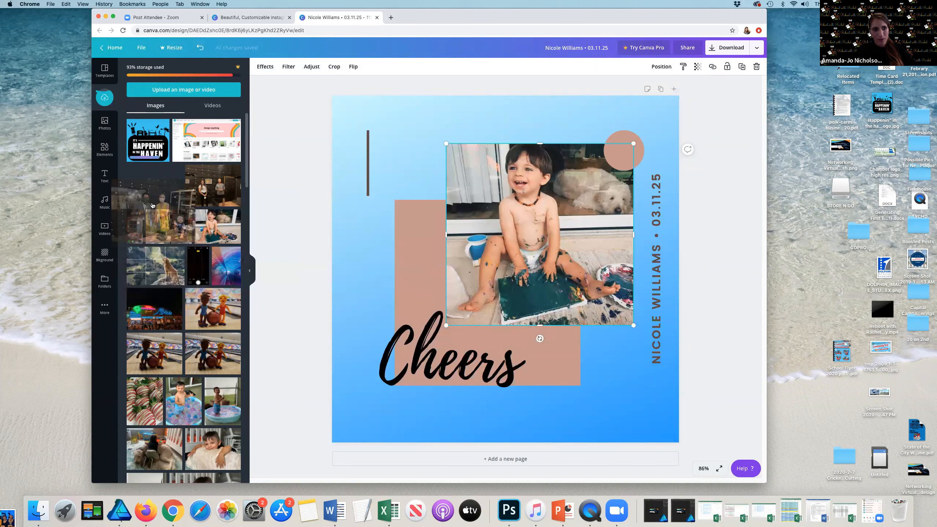
left_click_drag(132, 259, 607, 226)
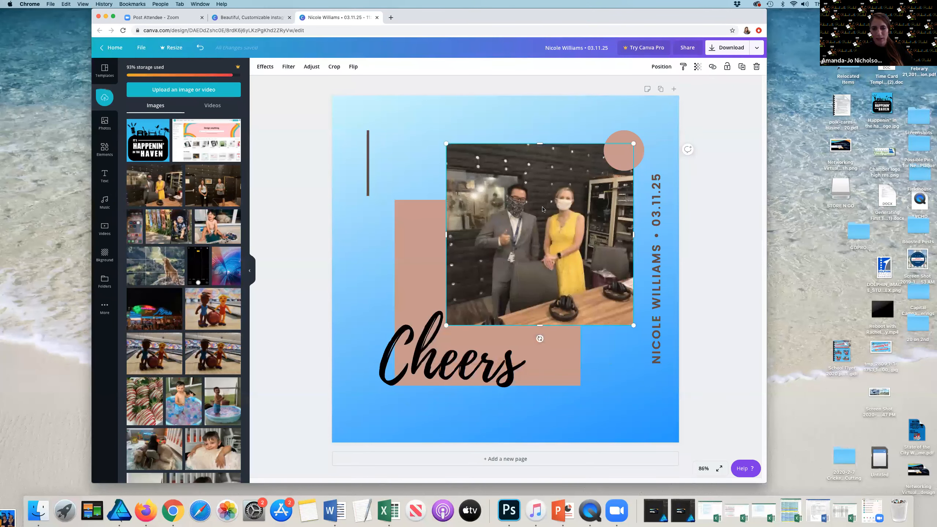
Step: Add the Happenin' in the Haven logo to the design and shrink it to a small square over the lower middle
left_click(159, 148)
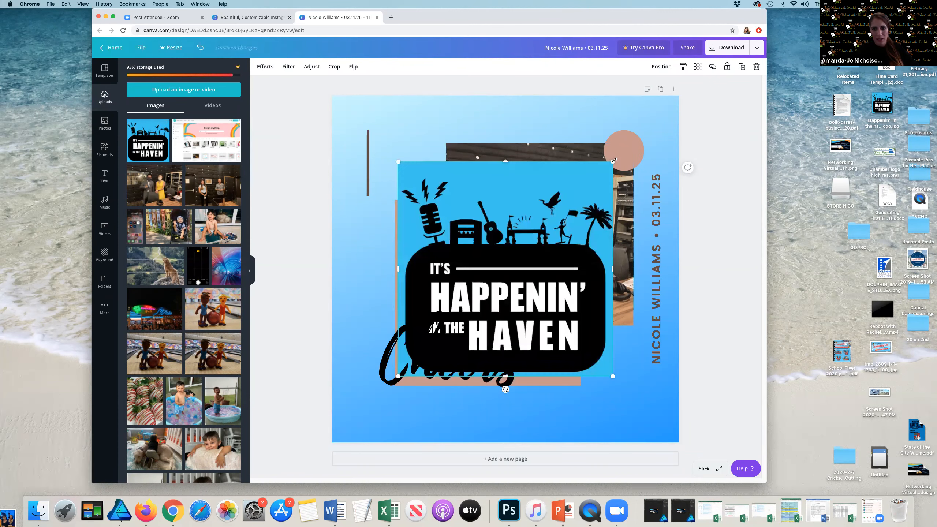
left_click_drag(549, 240, 492, 309)
left_click(452, 345)
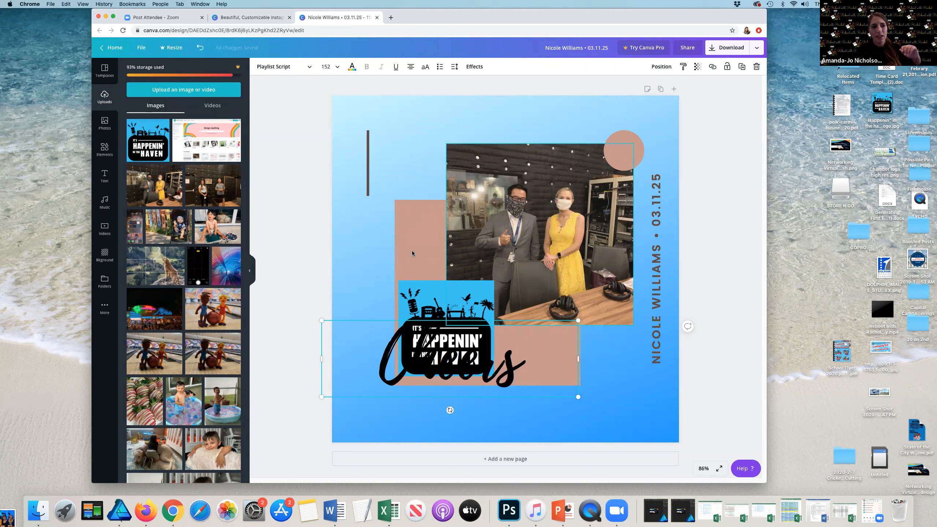
Step: Replace the frame's photo with the uploaded studio photo of a woman and a man standing together
left_click_drag(164, 192, 545, 204)
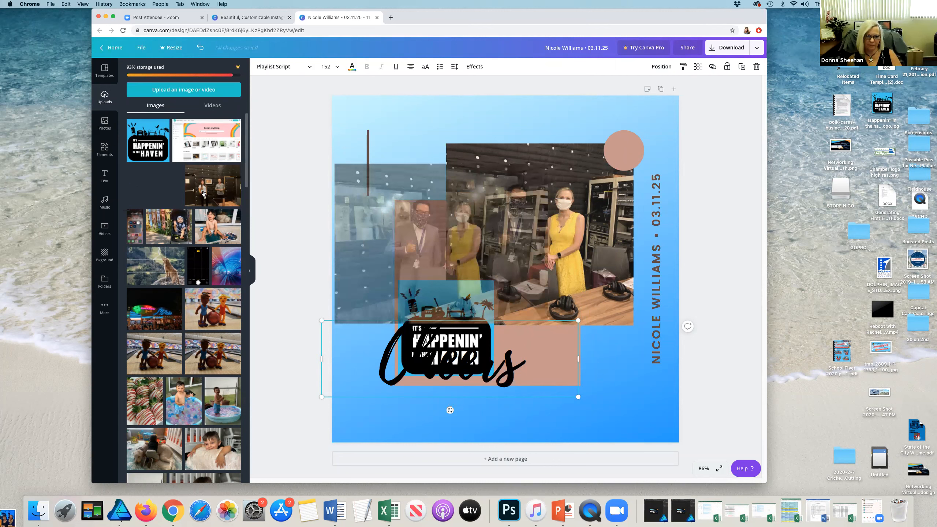
left_click_drag(219, 190, 275, 191)
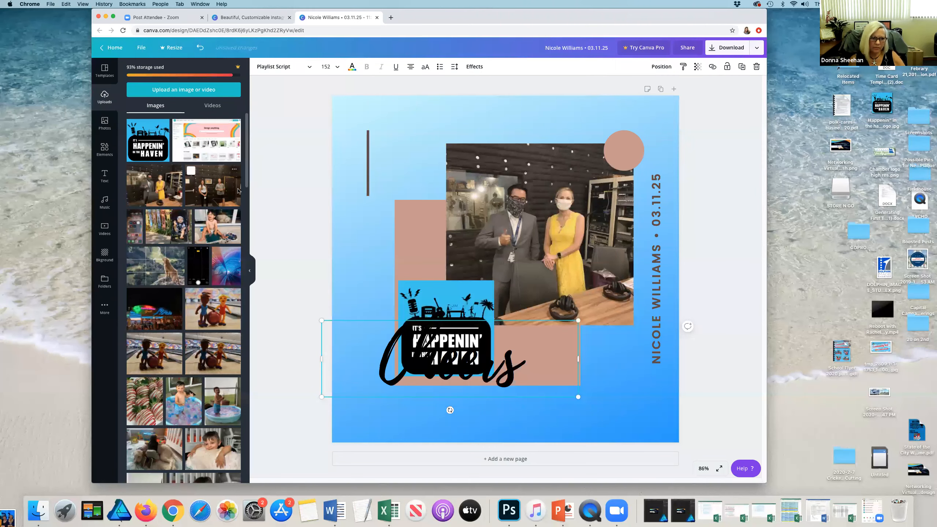
left_click_drag(209, 191, 274, 196)
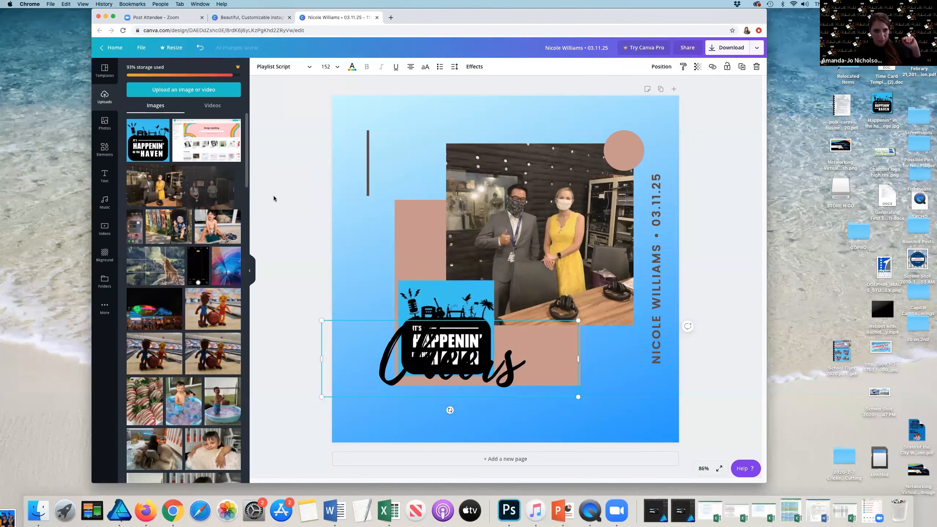
left_click_drag(426, 212, 531, 195)
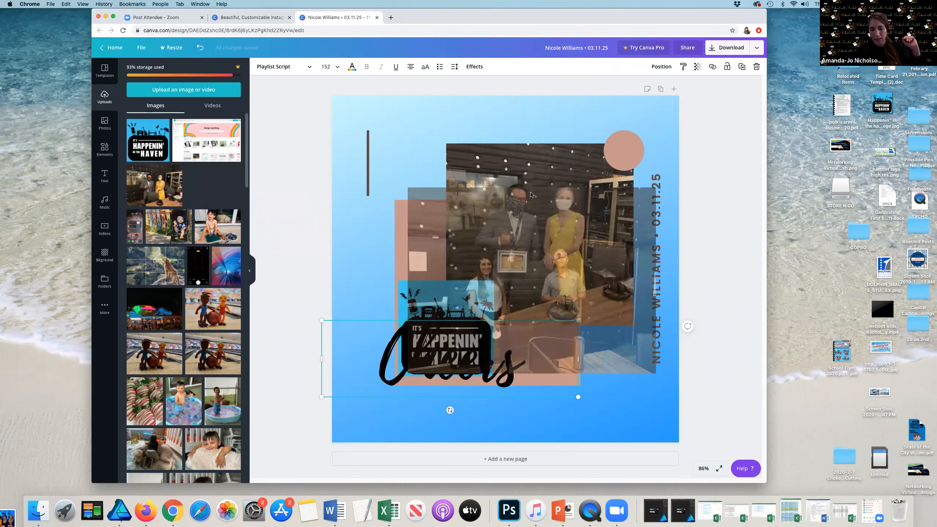
left_click_drag(411, 186, 412, 187)
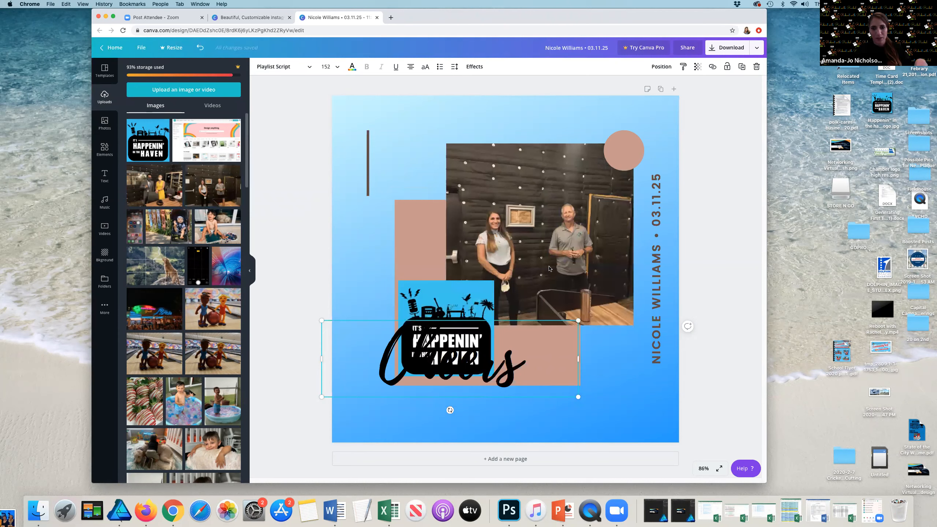
Step: Move the logo into the lower-left corner and shift the Cheers text to the right of it
left_click(528, 277)
left_click(435, 344)
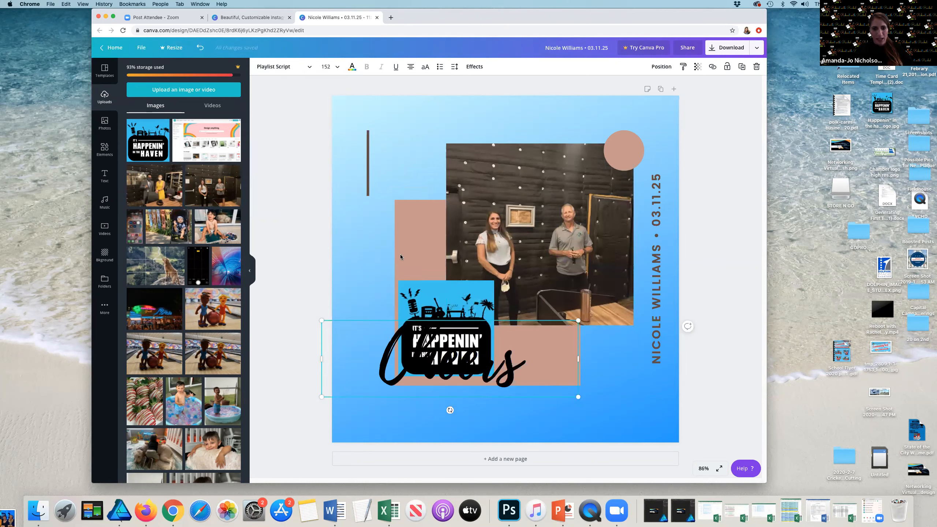
left_click(429, 308)
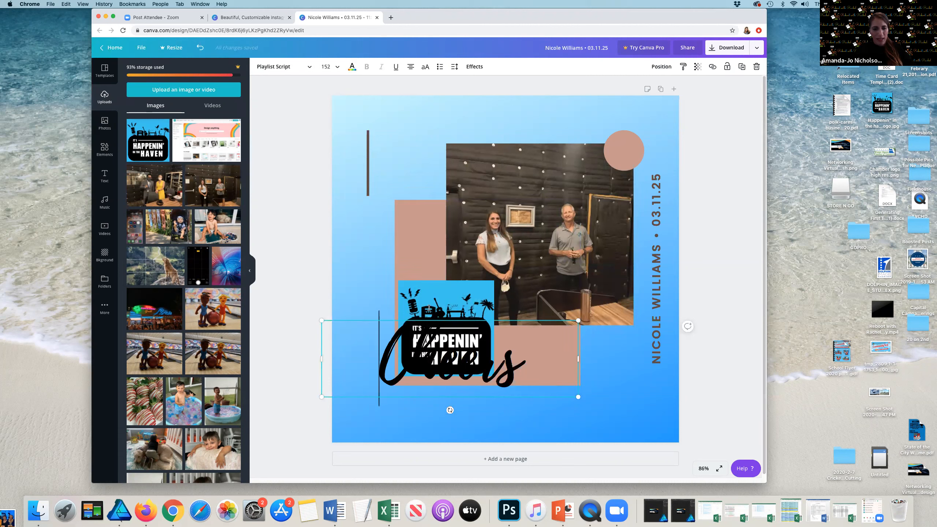
left_click(303, 194)
left_click(422, 300)
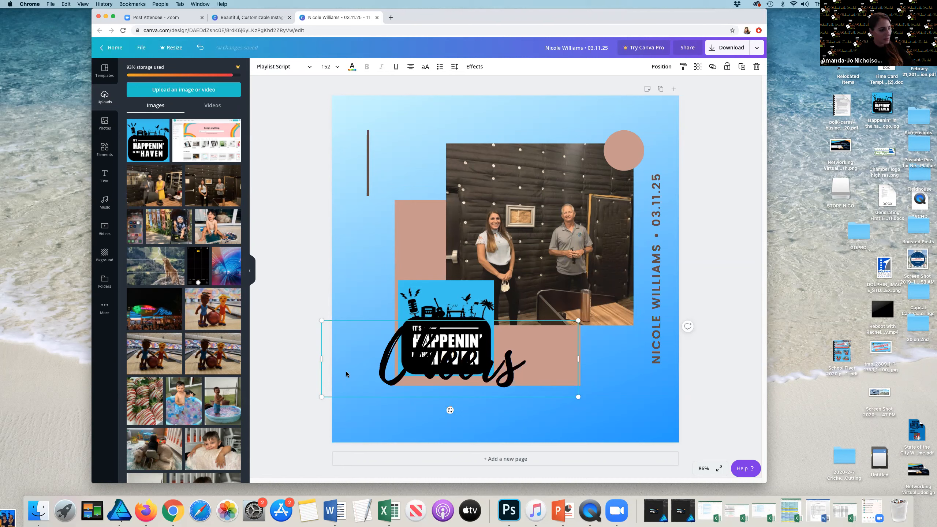
left_click_drag(370, 384, 531, 363)
left_click_drag(419, 339, 366, 397)
left_click_drag(561, 377, 490, 380)
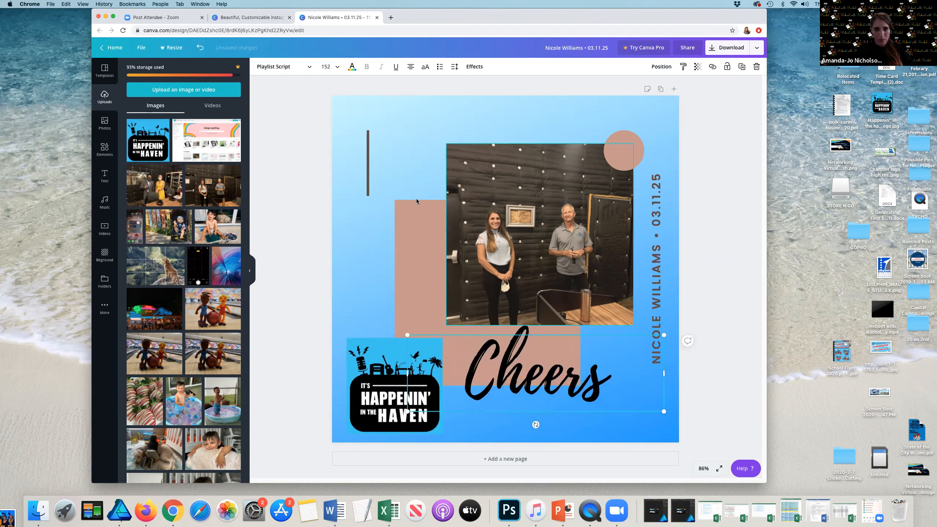
Step: Nudge the Cheers text slightly further right and down
left_click(398, 176)
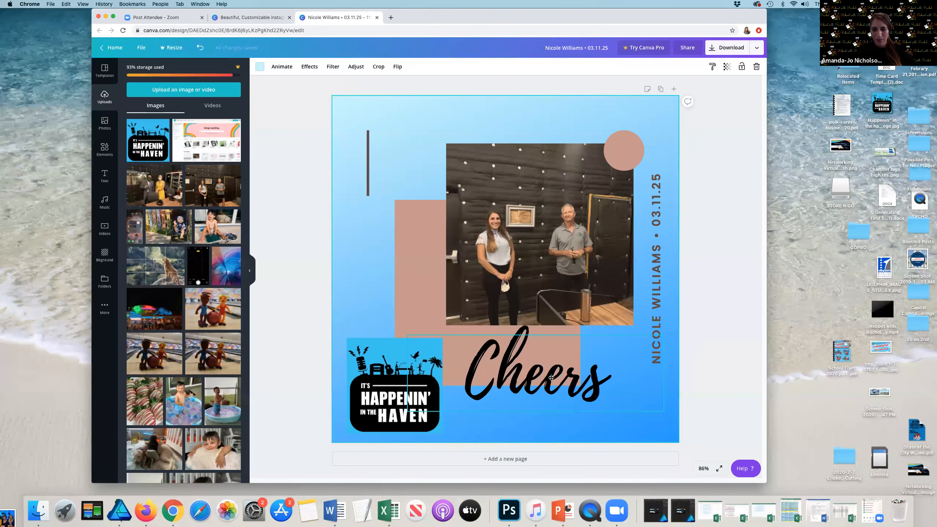
left_click_drag(551, 377, 562, 384)
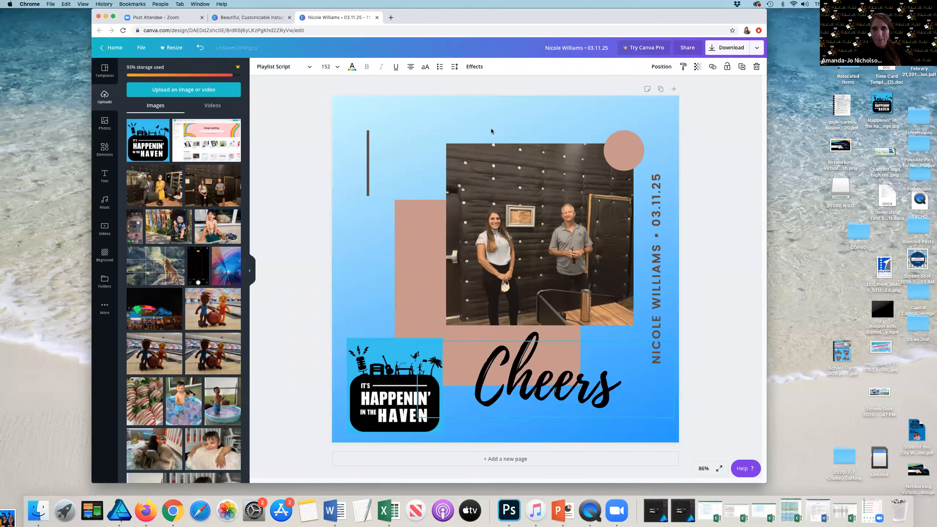
left_click_drag(495, 156, 479, 158)
left_click(285, 249)
left_click_drag(277, 482, 228, 482)
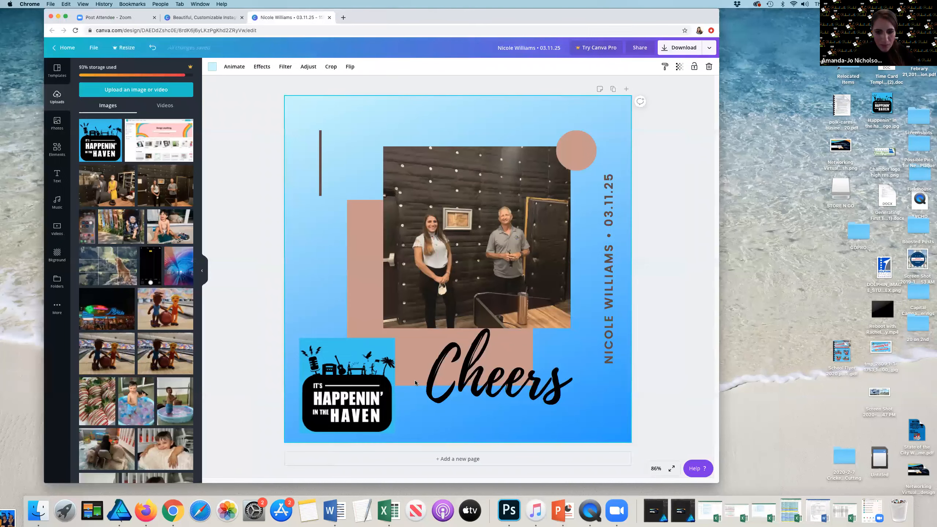
Step: Delete the Cheers wording from its text box
double_click(447, 373)
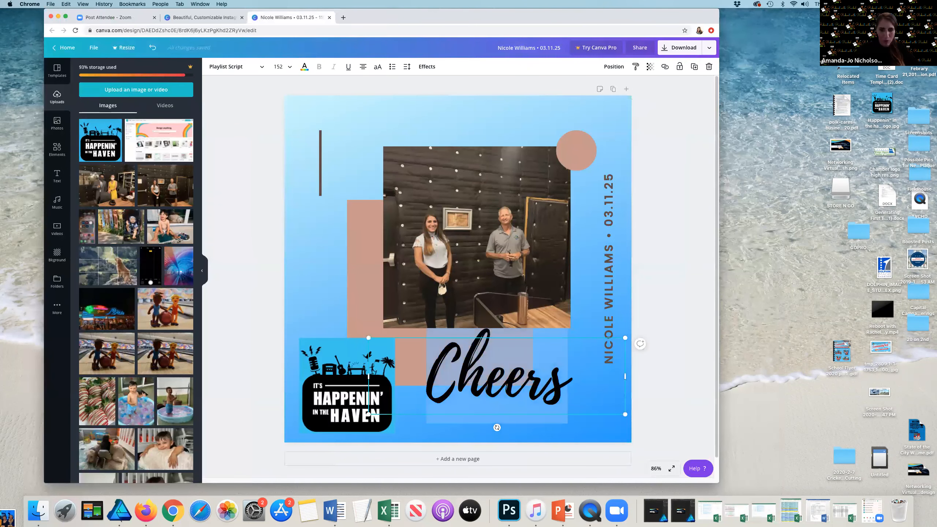
key("BackSpace")
type("asdad")
key("BackSpace")
key("BackSpace")
key("BackSpace")
key("BackSpace")
key("BackSpace")
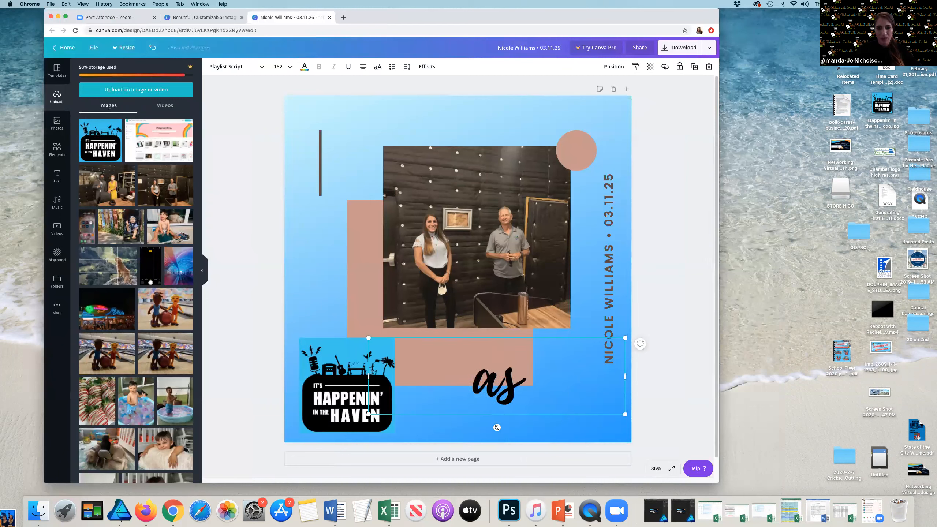
scroll(110, 266, "down", 2)
scroll(115, 259, "down", 5)
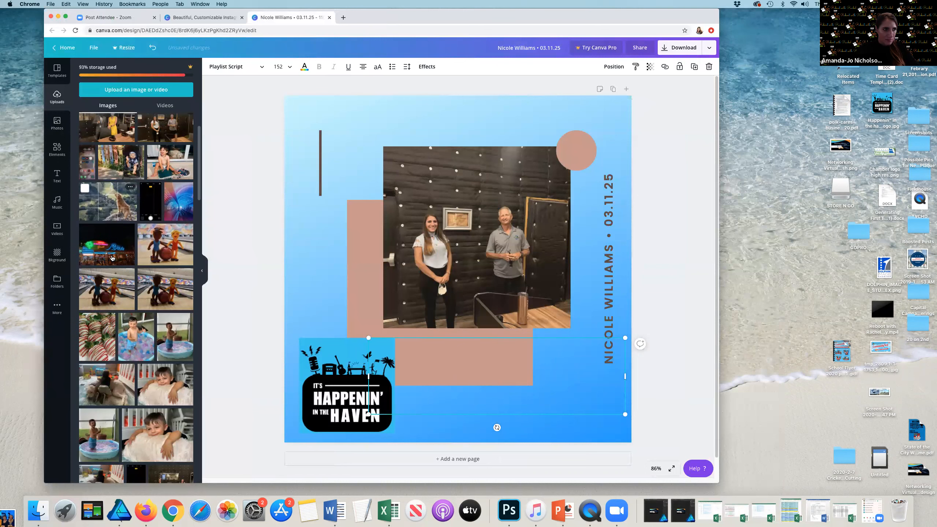
scroll(122, 259, "down", 3)
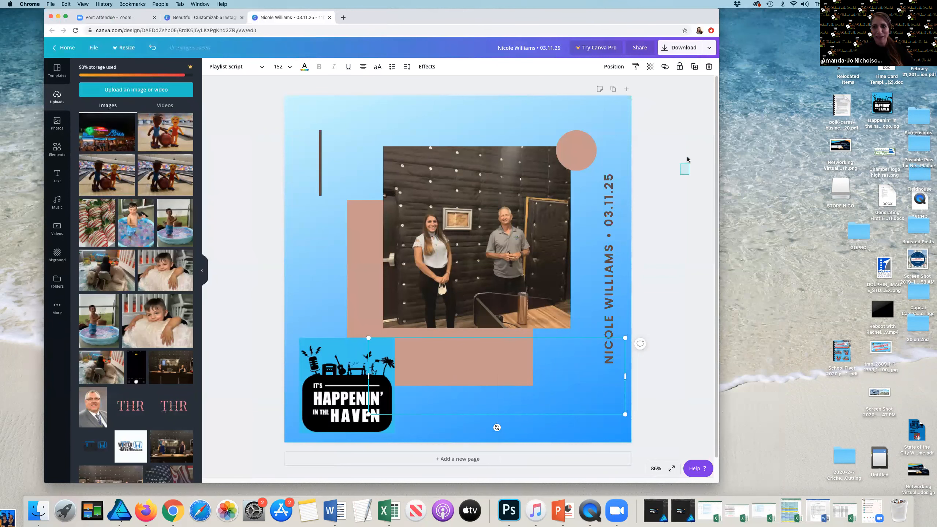
left_click(686, 166)
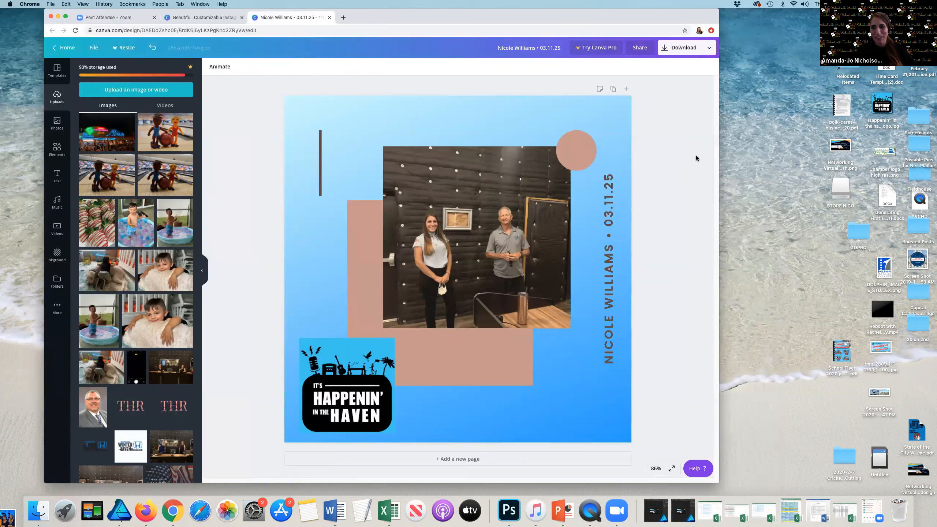
left_click(350, 215)
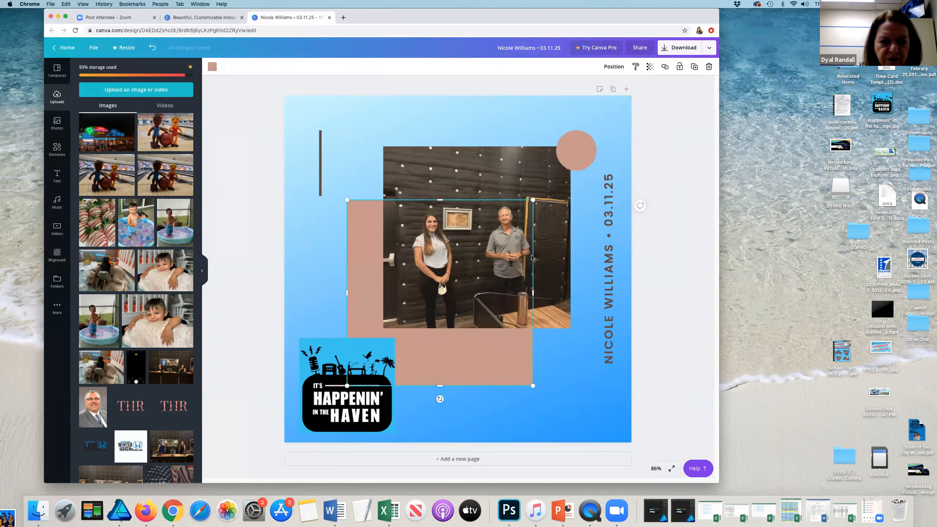
left_click(651, 269)
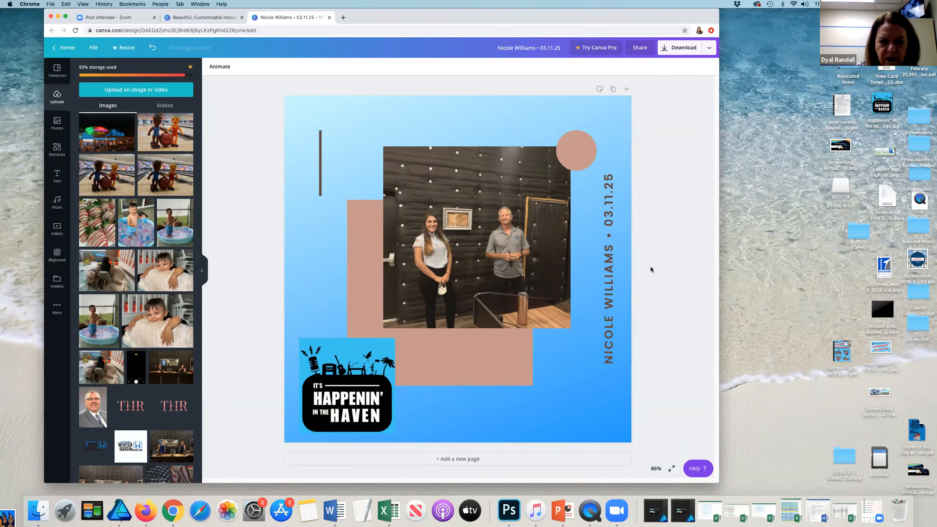
key("XF86AudioRaiseVolume")
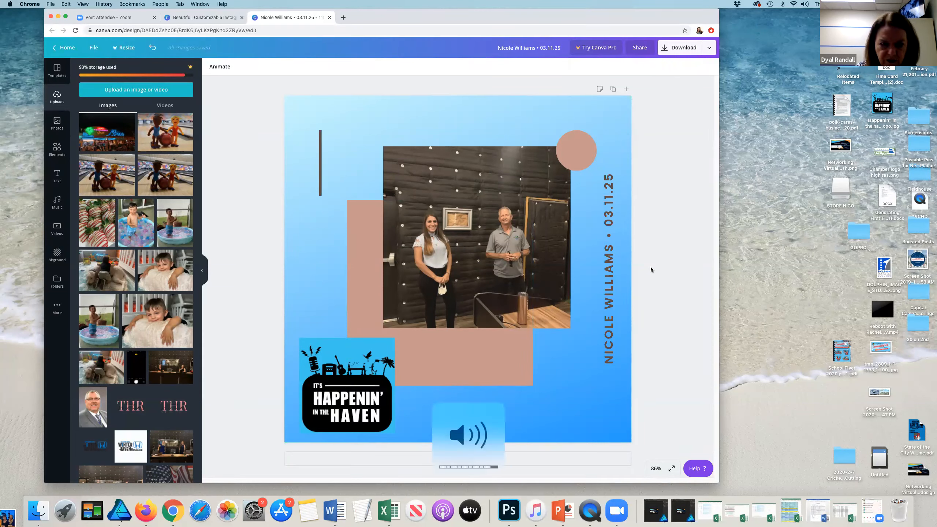
left_click(731, 94)
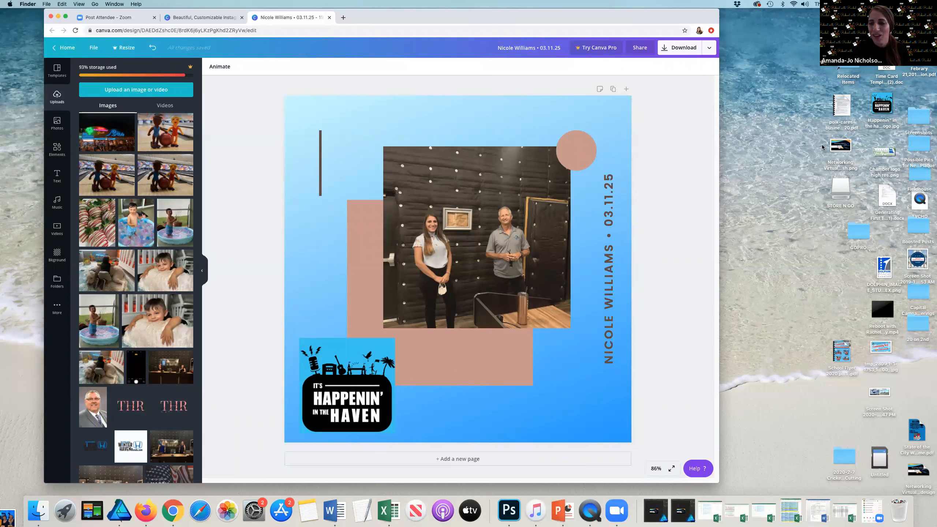
left_click(654, 200)
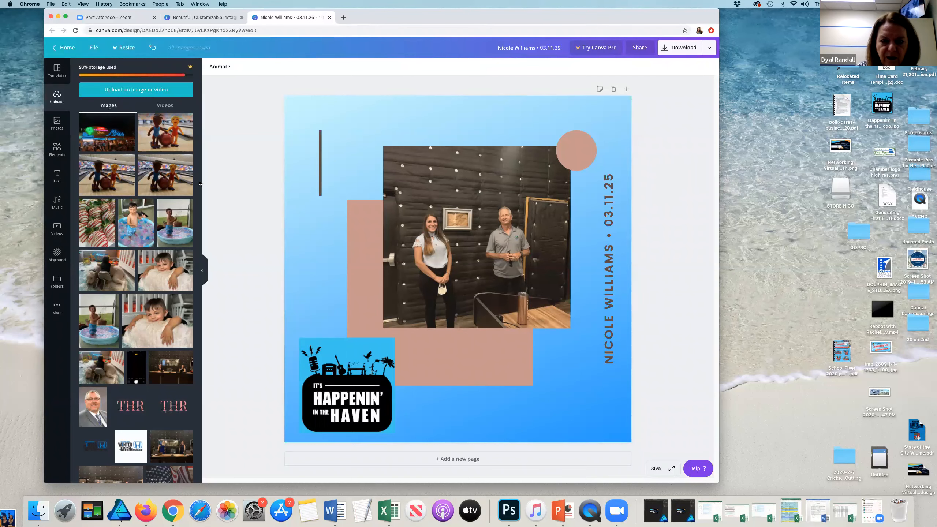
scroll(162, 189, "up", 5)
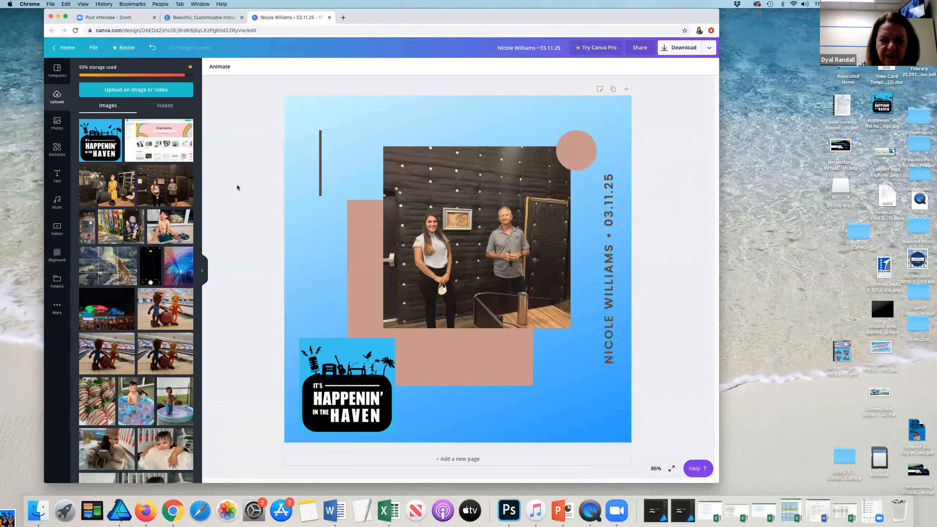
left_click(300, 138)
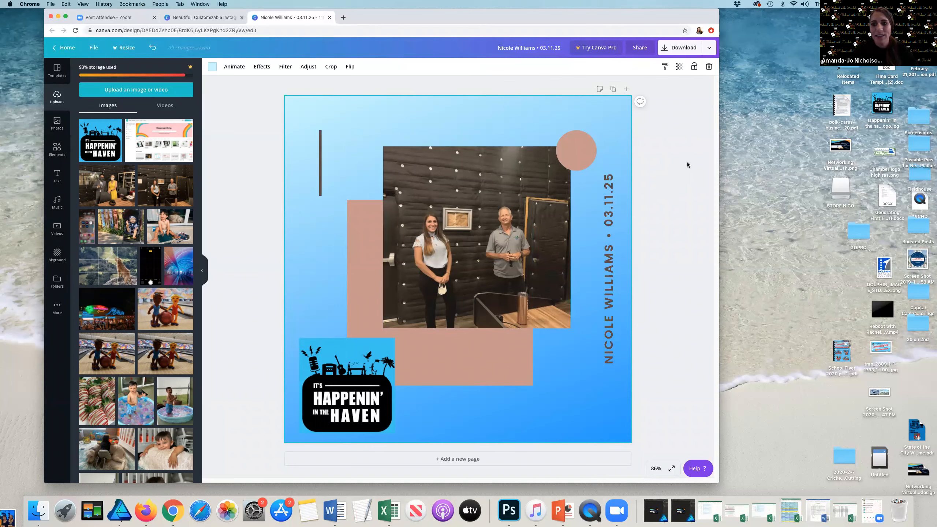
left_click(651, 205)
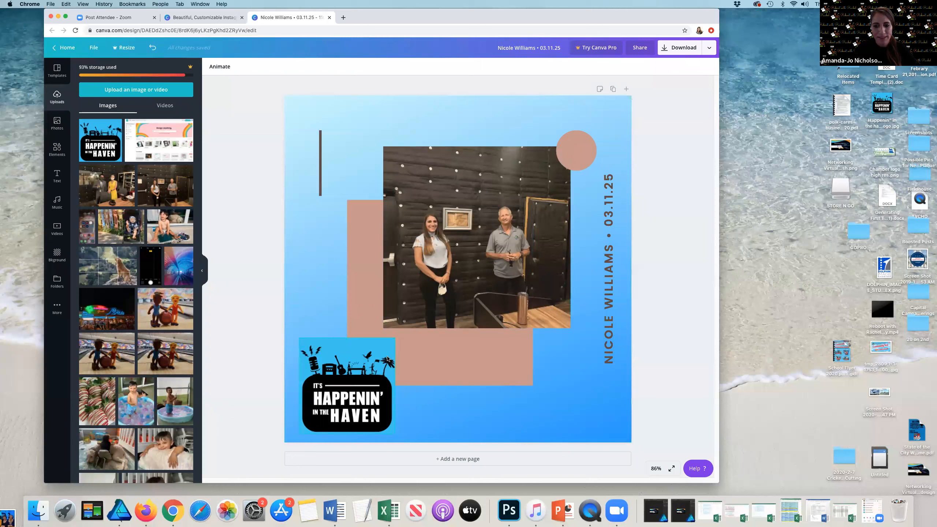
Step: Return to the Canva home page and open All your designs
left_click(67, 49)
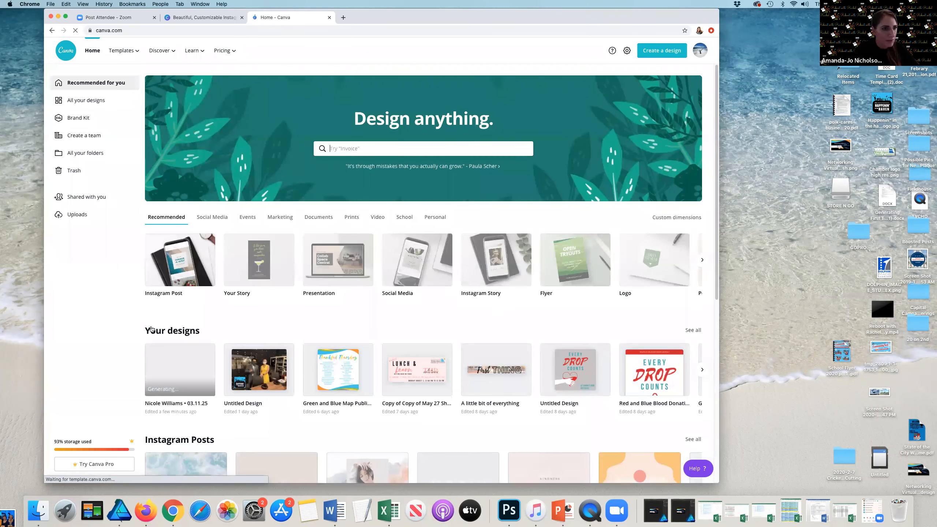
scroll(151, 328, "down", 2)
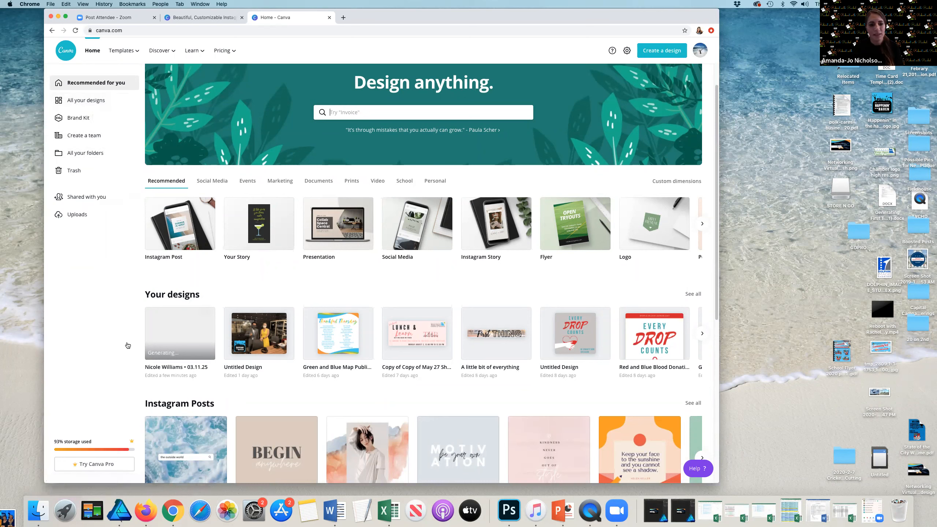
left_click(57, 106)
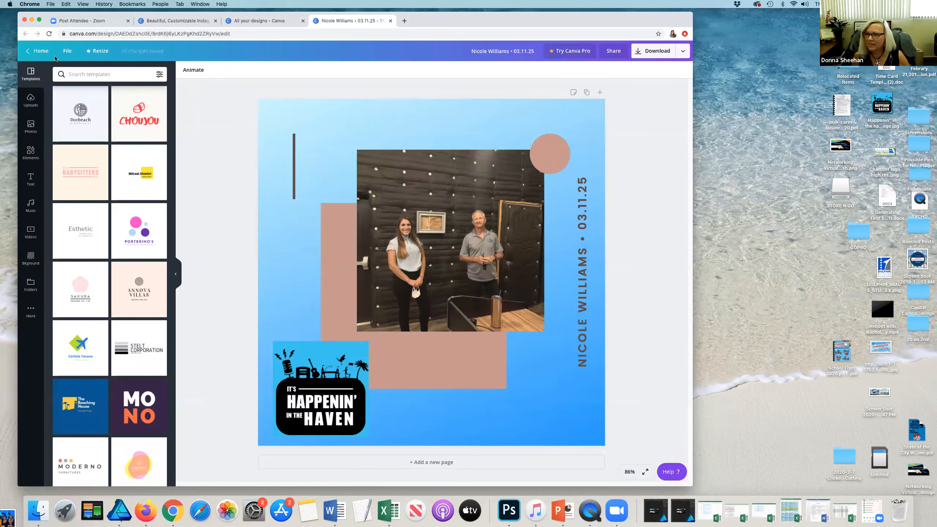
left_click(683, 50)
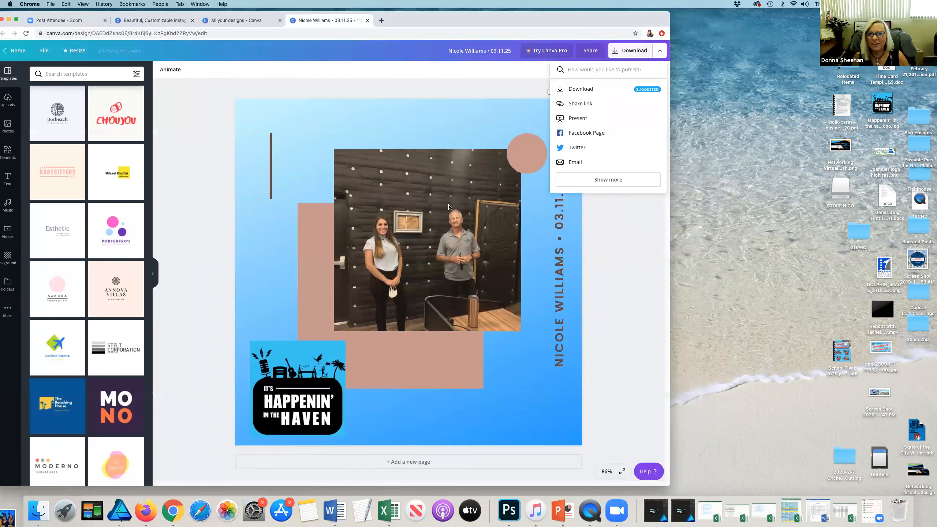
left_click(92, 307)
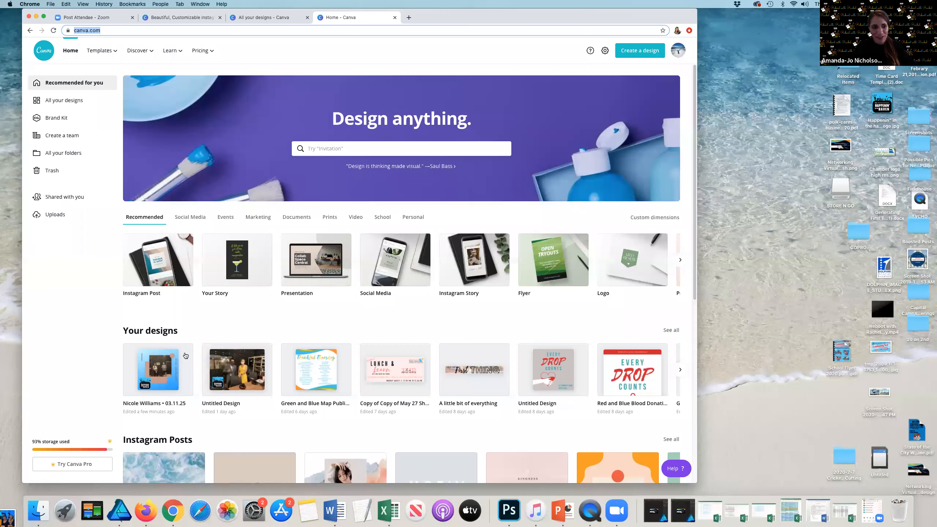
left_click(185, 353)
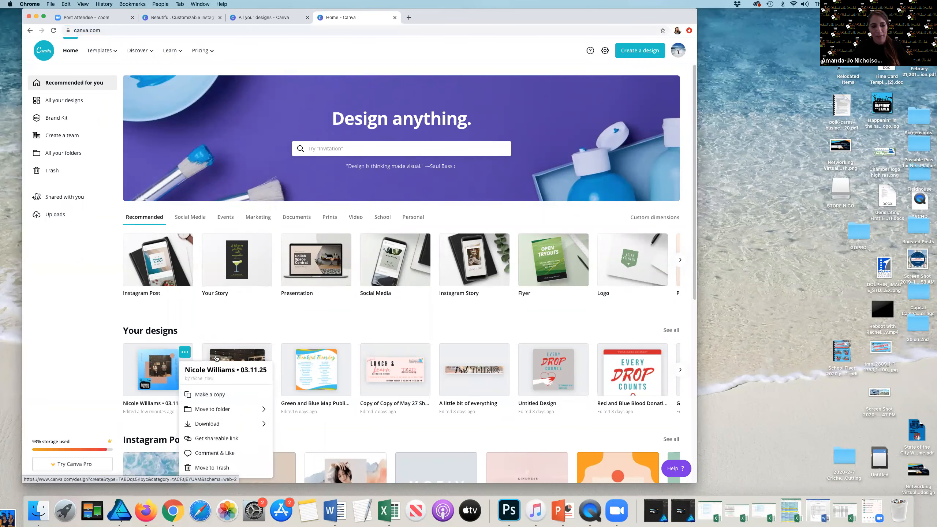
scroll(216, 358, "down", 2)
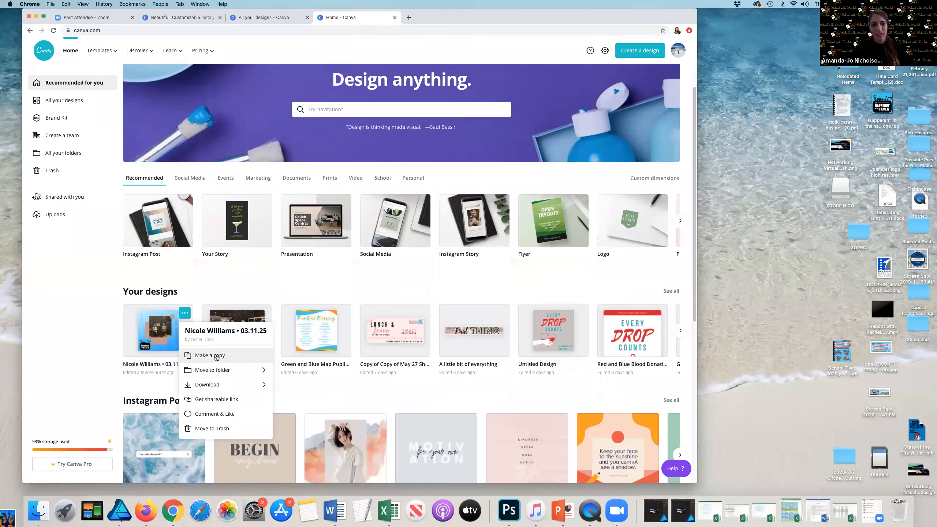
left_click(216, 356)
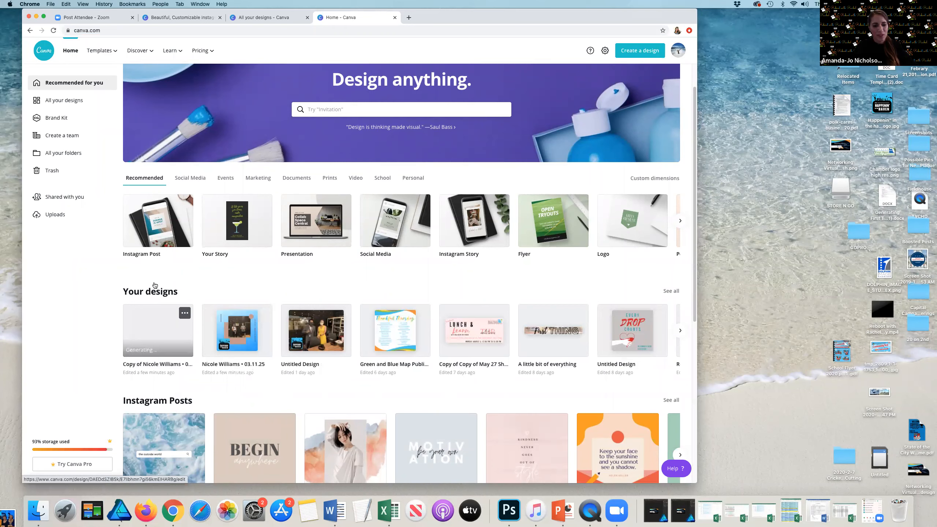
Step: Browse the home page template categories and the All your designs list
scroll(152, 356, "down", 2)
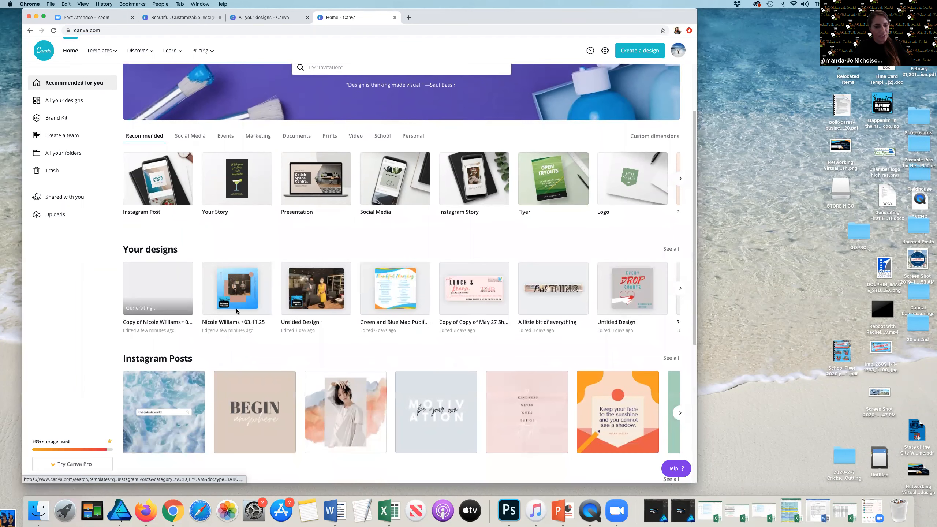
scroll(237, 310, "down", 5)
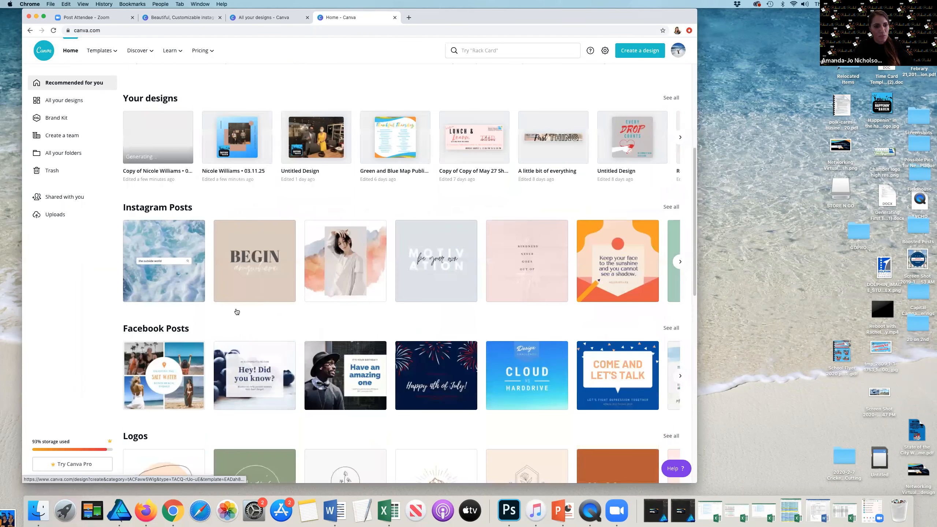
scroll(236, 312, "down", 8)
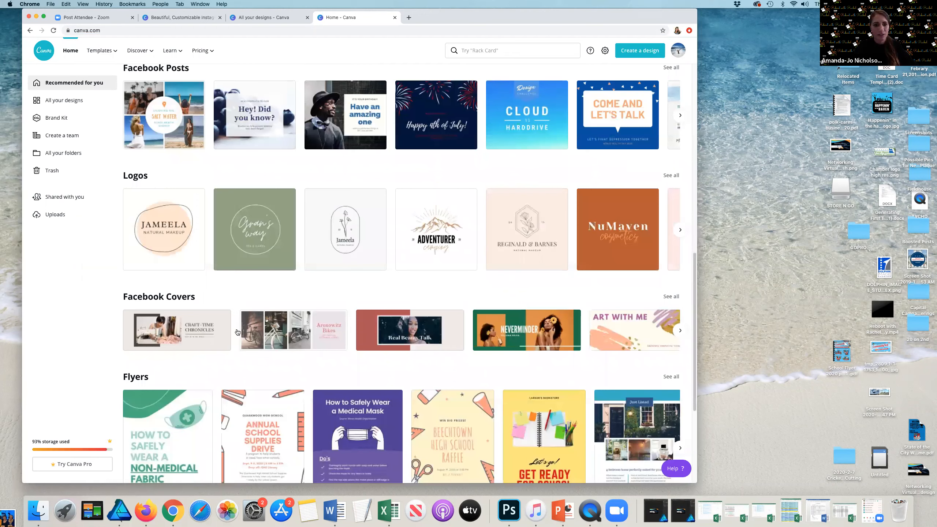
scroll(237, 332, "down", 8)
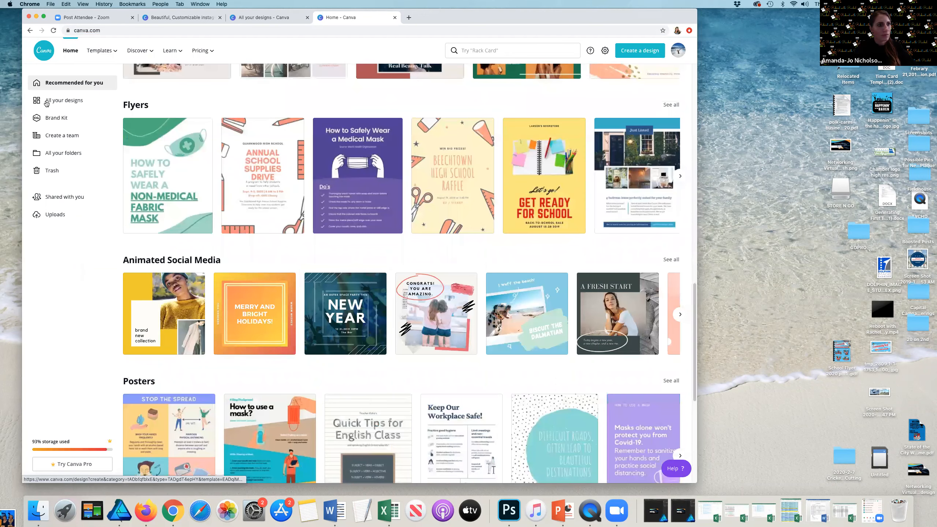
scroll(47, 103, "down", 4)
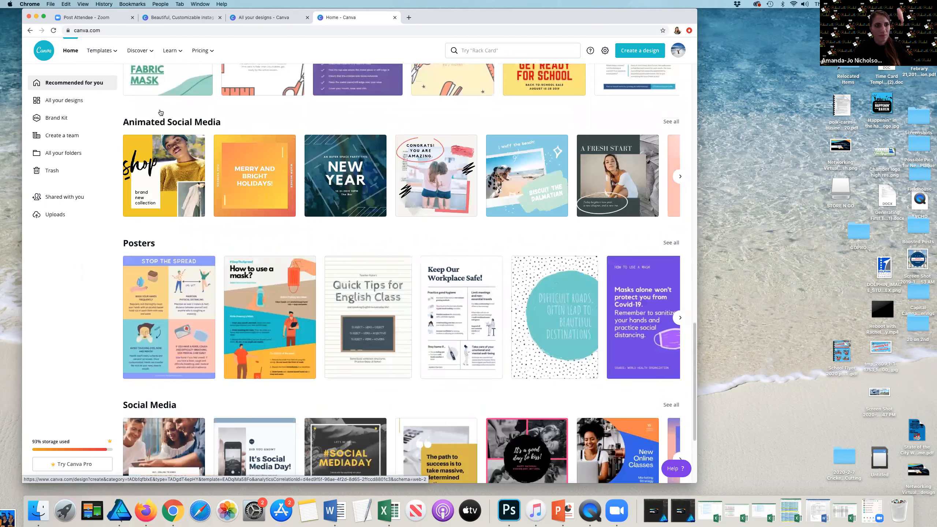
scroll(76, 272, "down", 10)
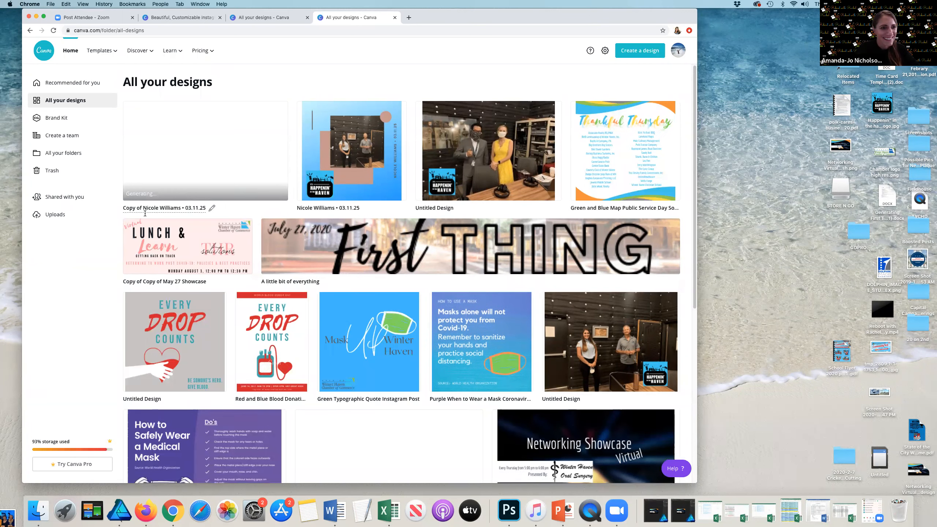
scroll(74, 221, "down", 2)
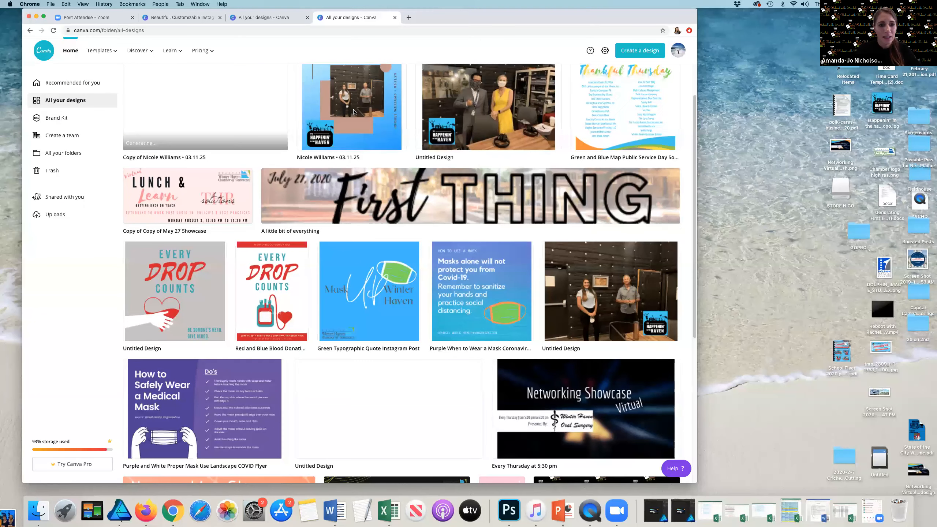
left_click(373, 112)
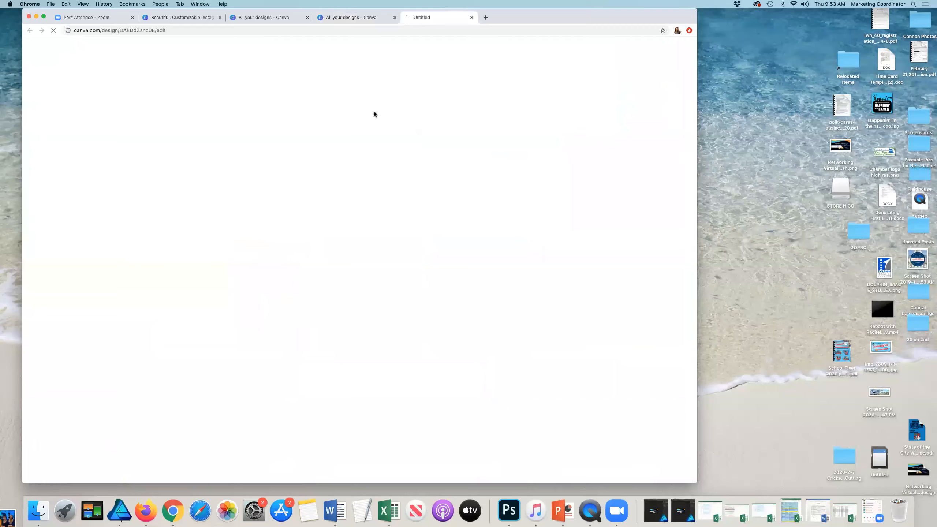
left_click_drag(593, 11, 565, 11)
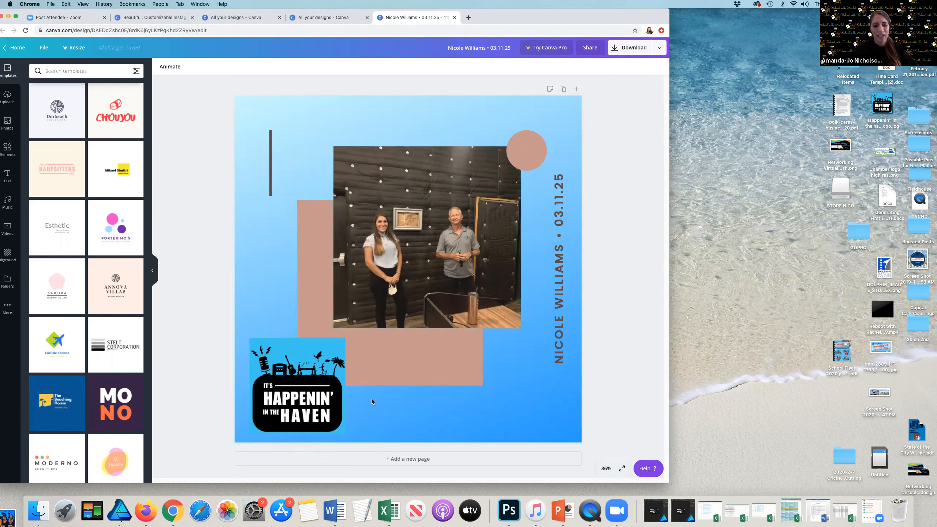
left_click(419, 459)
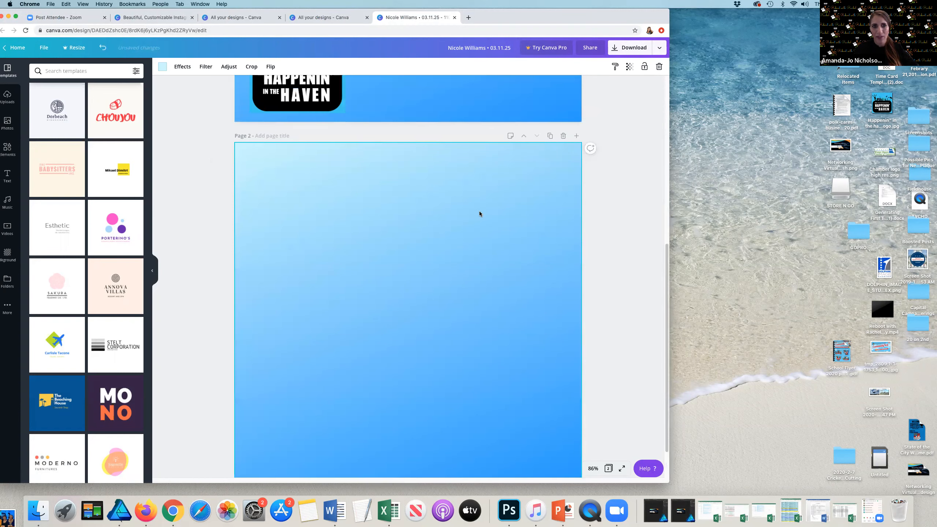
left_click(563, 136)
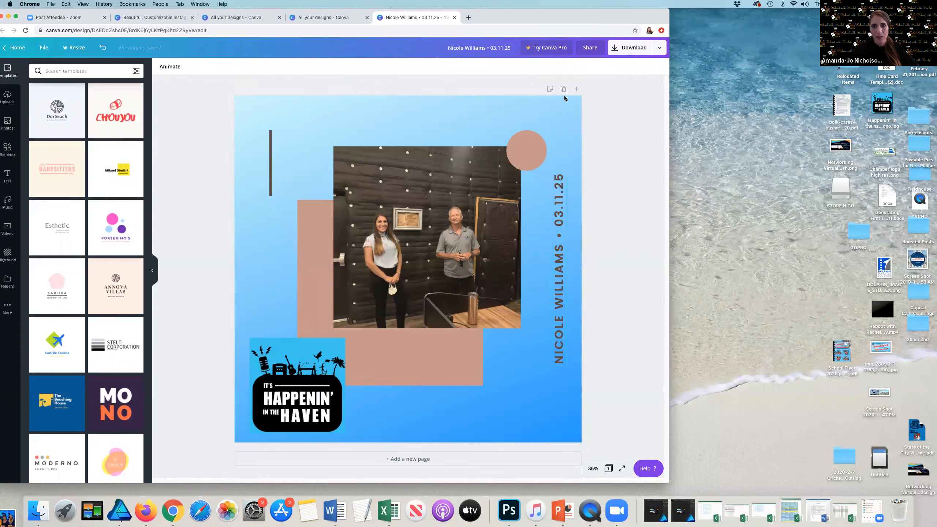
Step: Duplicate the page, compare the two pages, and delete the duplicate
left_click(564, 89)
scroll(540, 181, "up", 5)
scroll(559, 214, "down", 6)
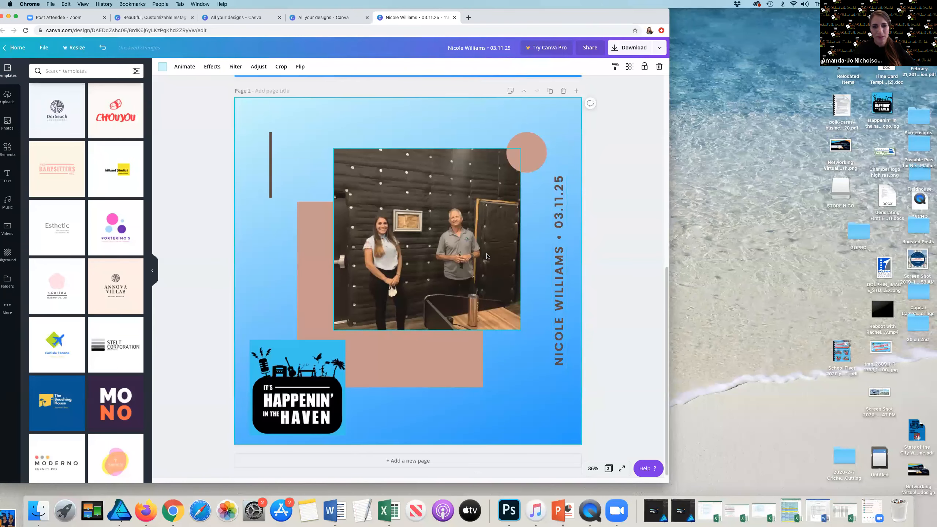
scroll(567, 250, "up", 4)
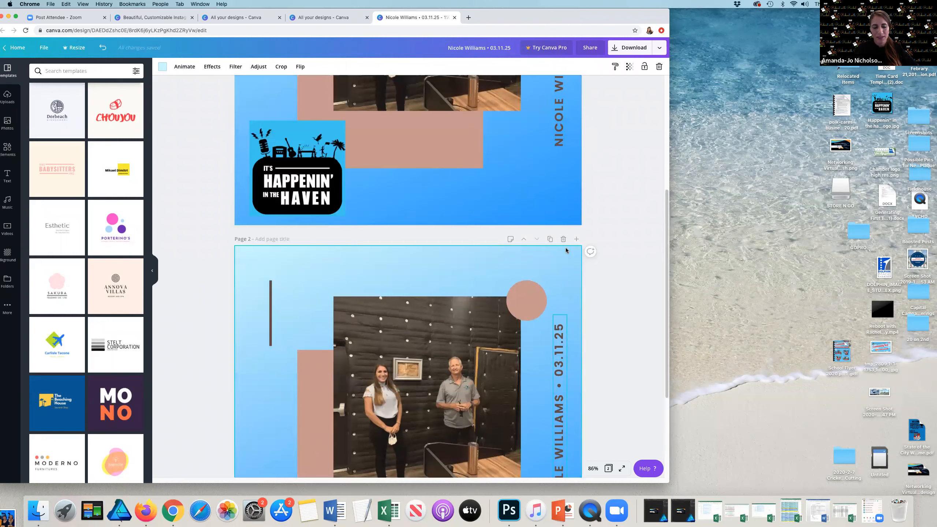
scroll(598, 267, "up", 4)
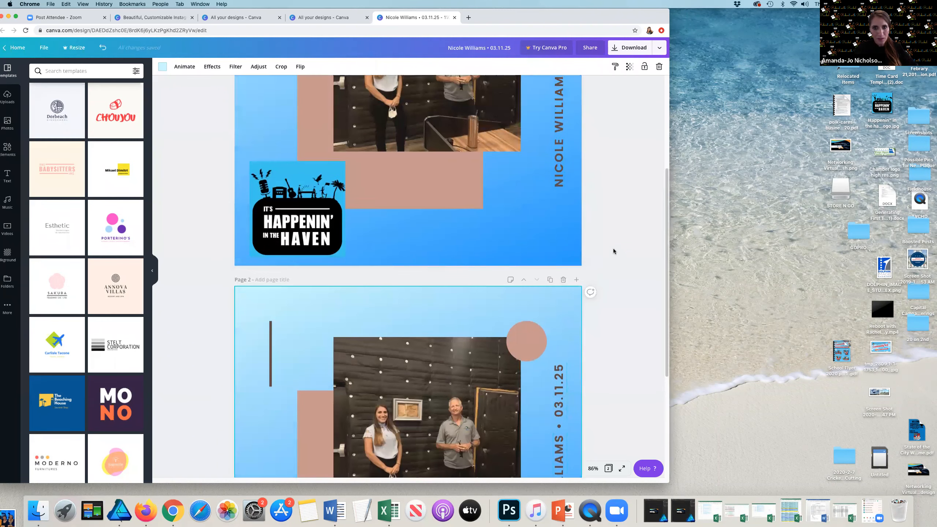
scroll(517, 296, "down", 6)
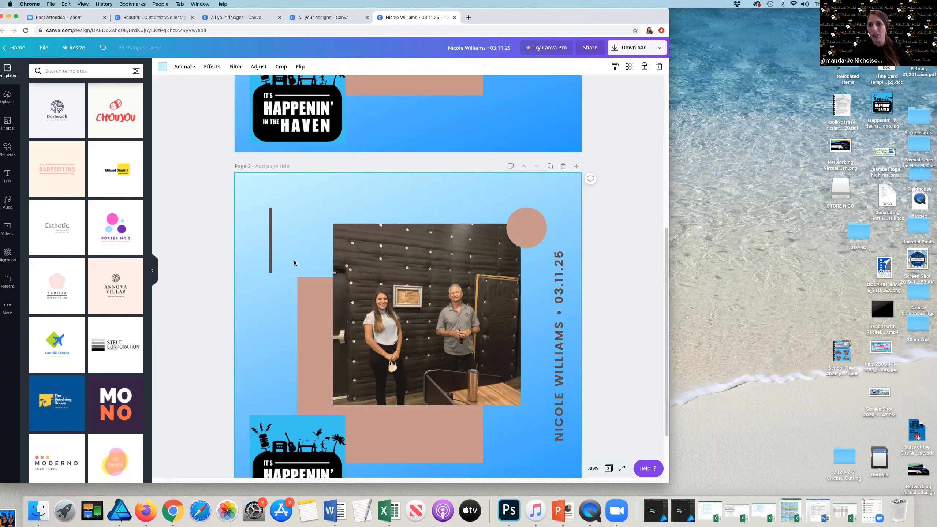
scroll(294, 263, "up", 1)
scroll(295, 263, "down", 3)
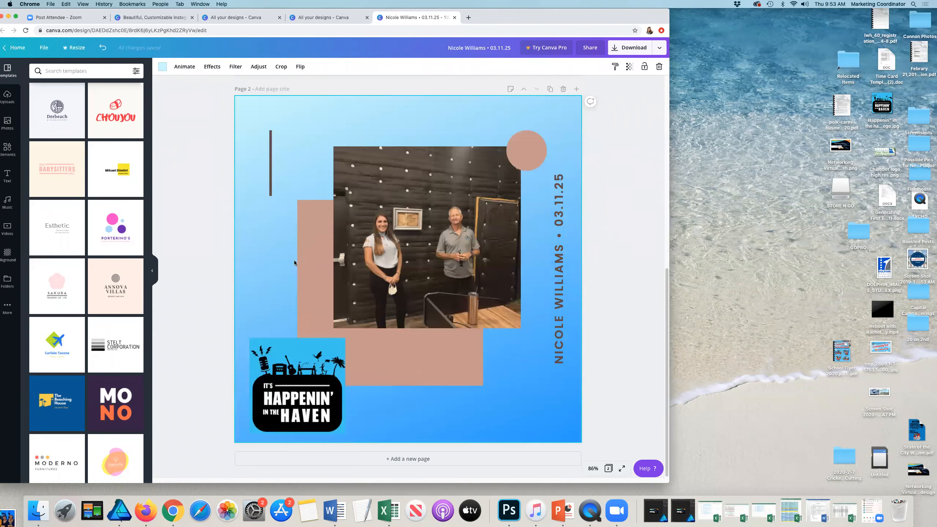
scroll(616, 244, "up", 10)
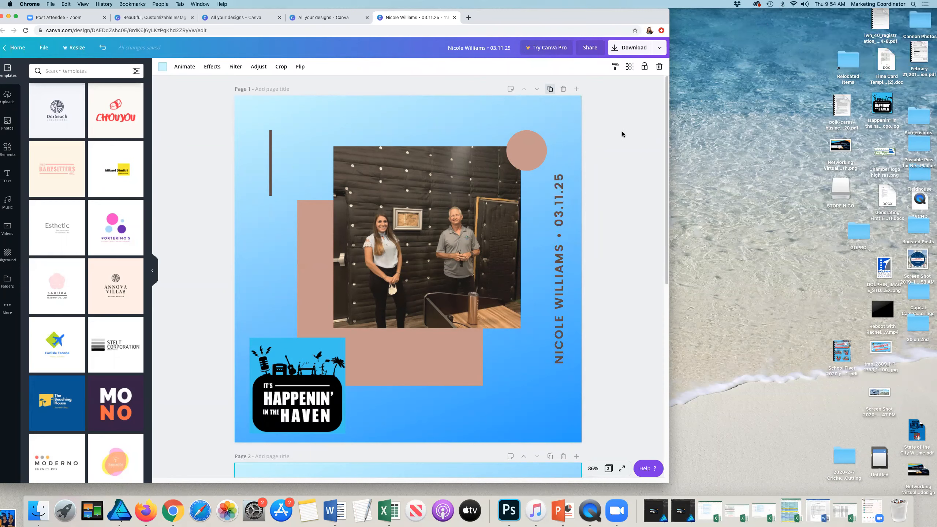
scroll(594, 159, "down", 10)
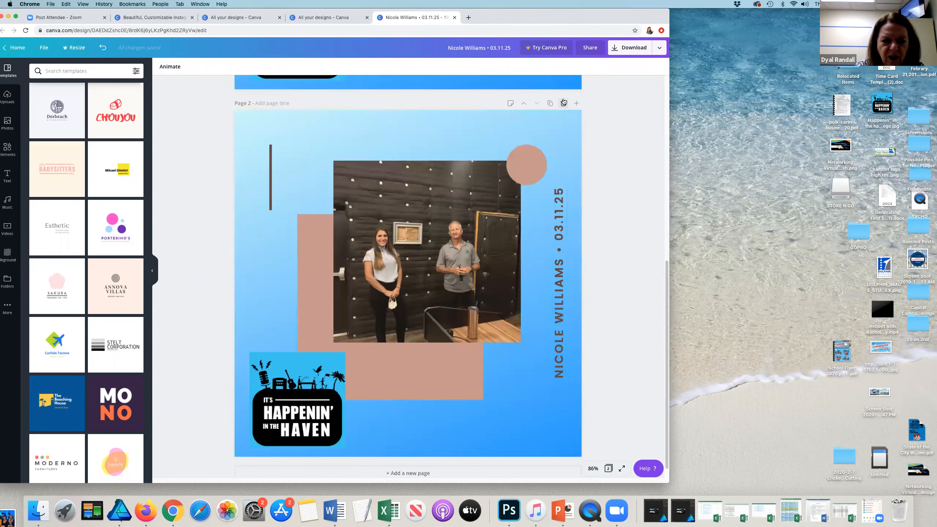
left_click(564, 103)
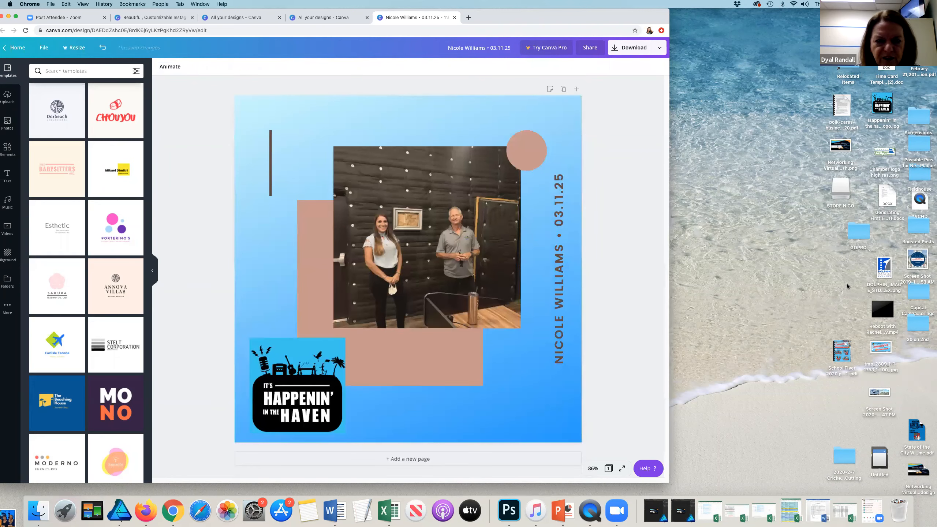
Step: Duplicate the finished page to create a second page
left_click(561, 218)
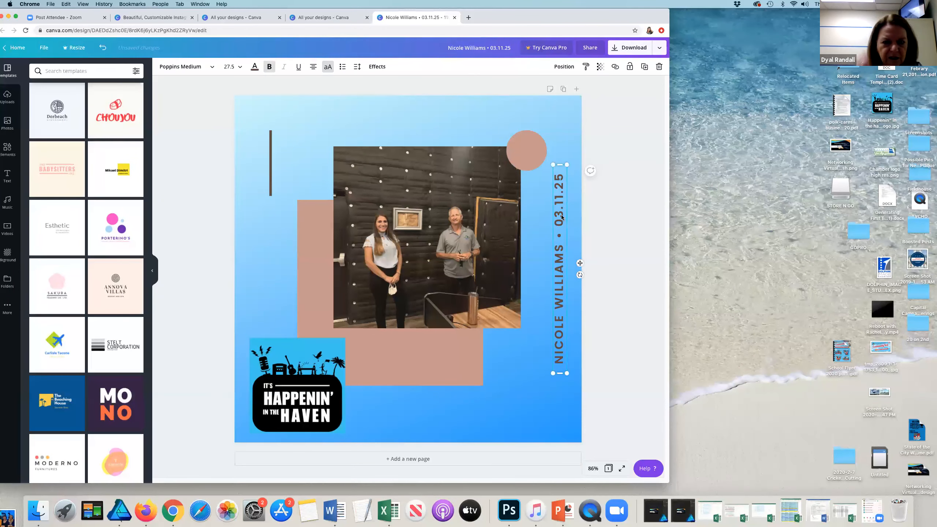
left_click(608, 149)
left_click(564, 90)
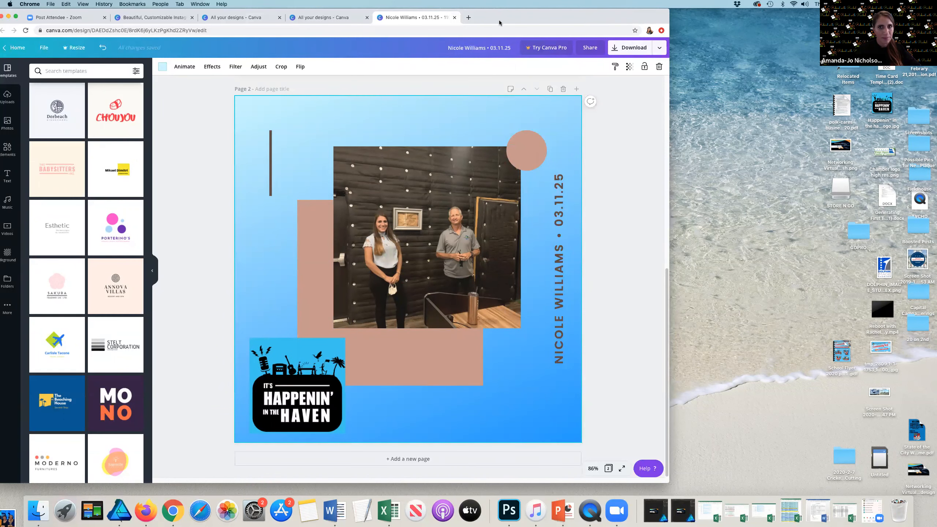
Step: Replace page 2's frame photo with the uploaded photo of a masked man and a woman in yellow
left_click_drag(632, 16, 688, 9)
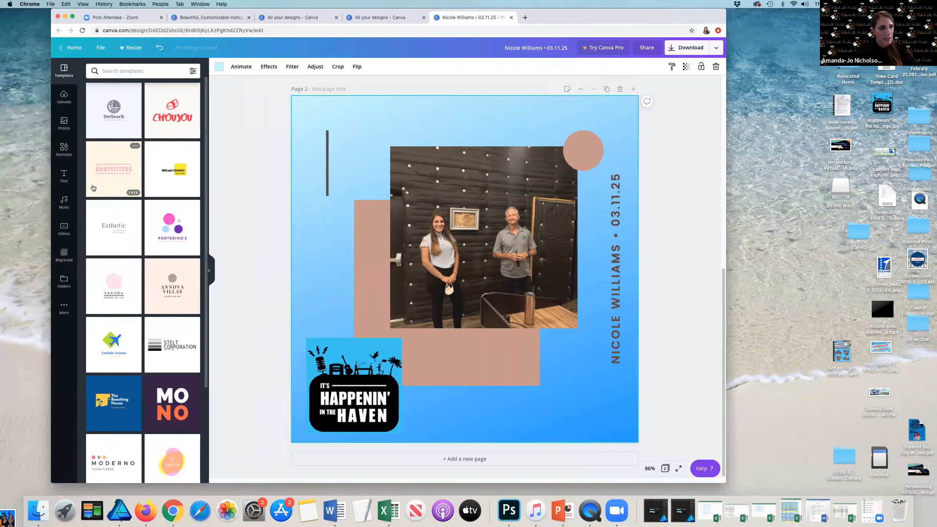
left_click(62, 122)
scroll(363, 214, "up", 5)
scroll(363, 216, "down", 4)
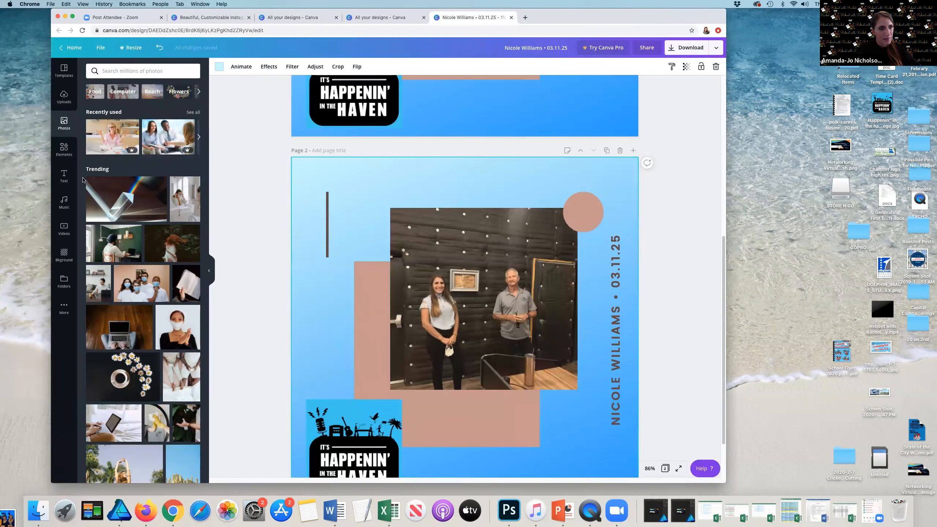
left_click(64, 95)
left_click_drag(113, 190, 428, 255)
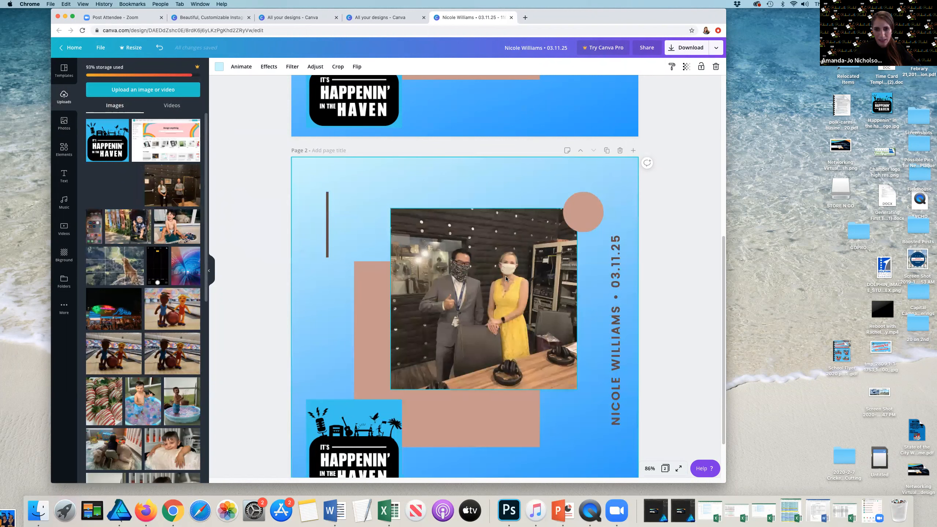
scroll(350, 279, "down", 3)
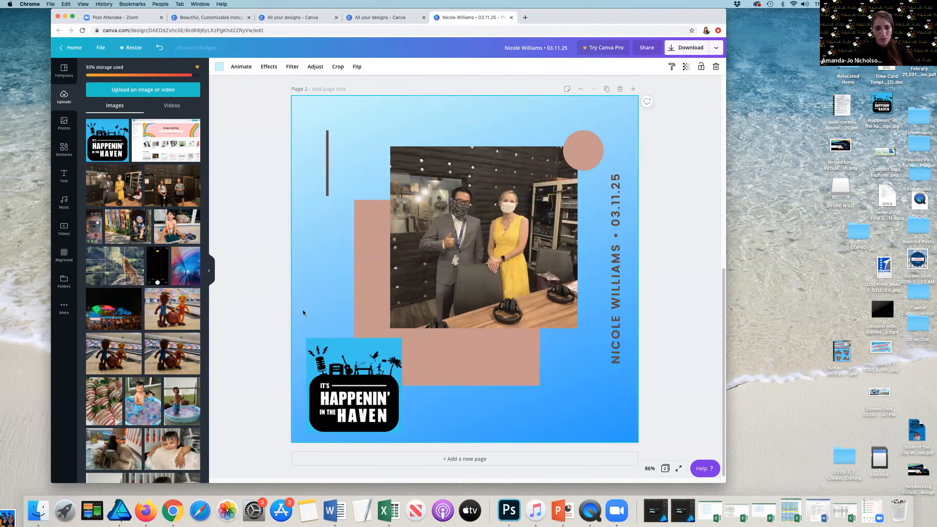
left_click(438, 366)
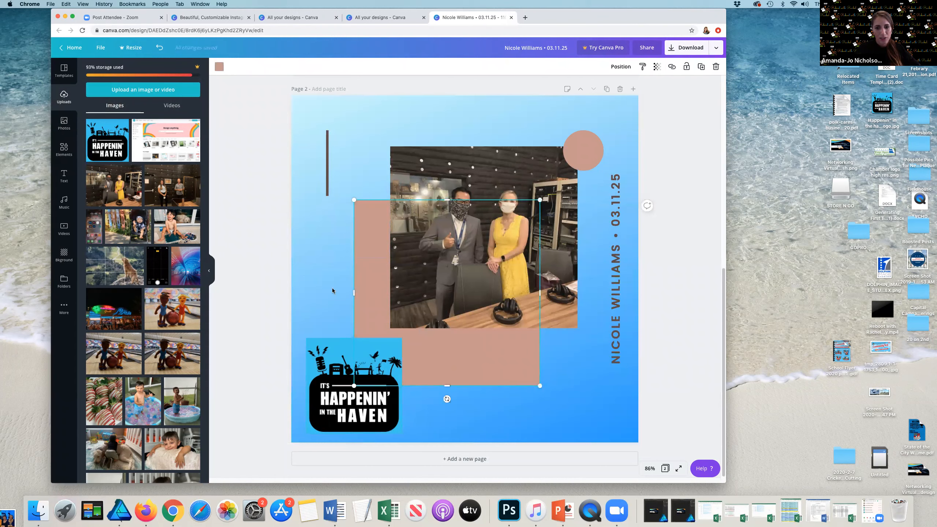
left_click(335, 244)
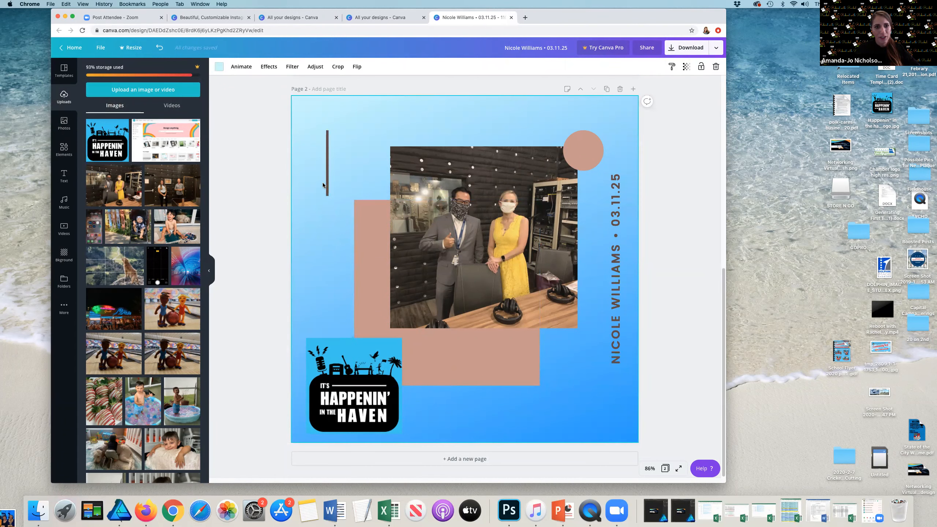
Step: Recolor the rectangle behind page 2's photo with the yellow photo color
left_click(357, 213)
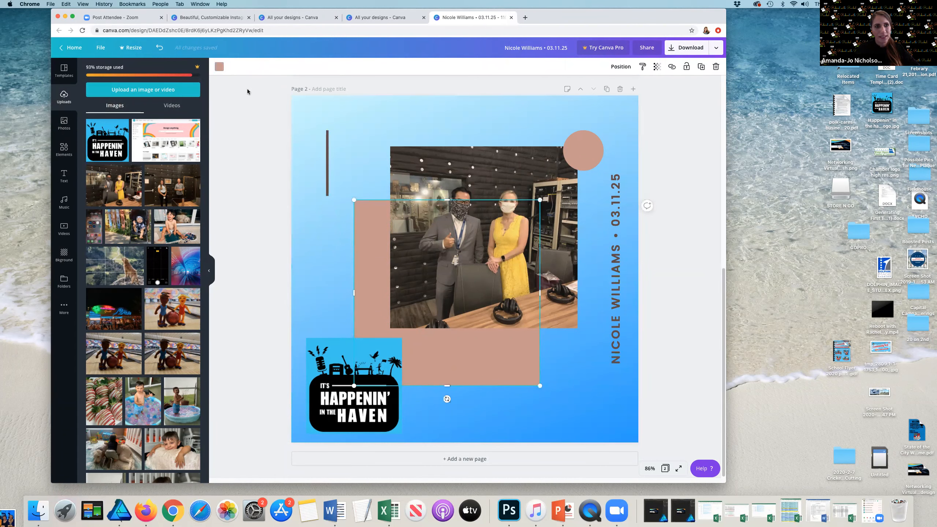
left_click(220, 67)
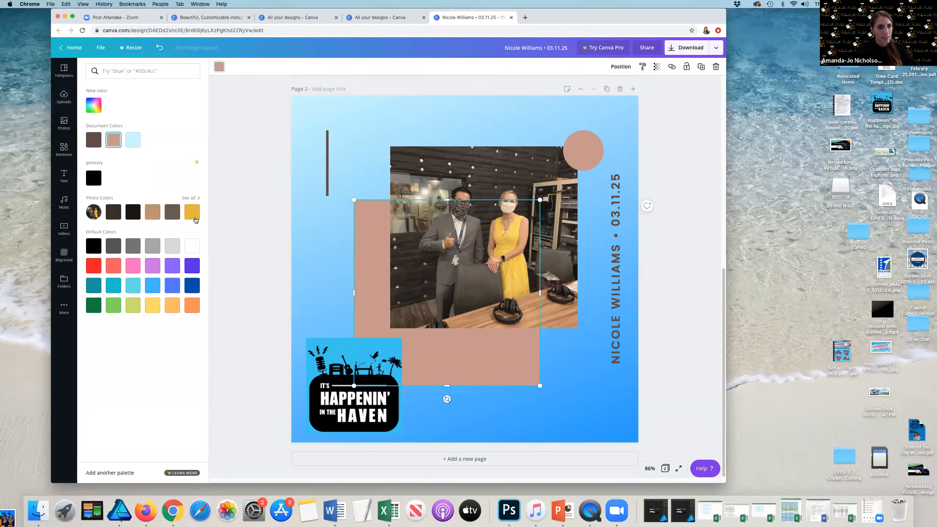
left_click(192, 212)
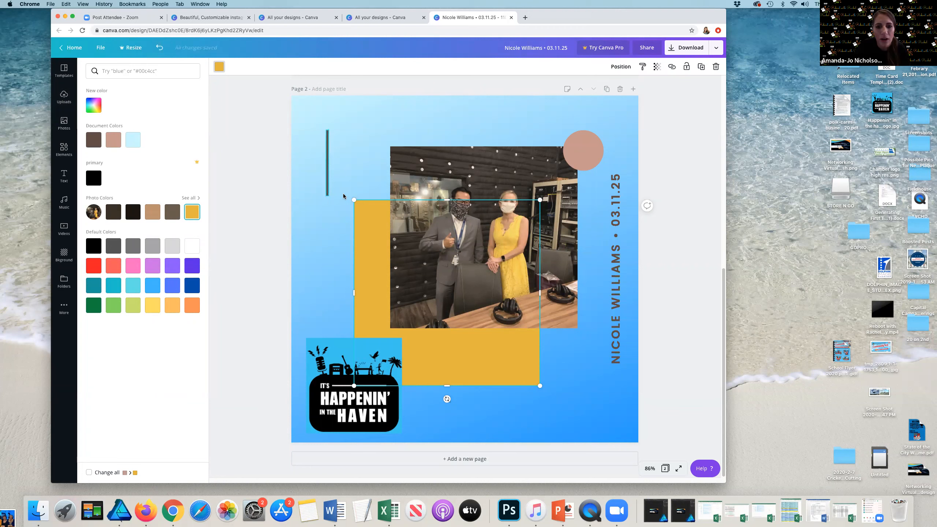
left_click(188, 199)
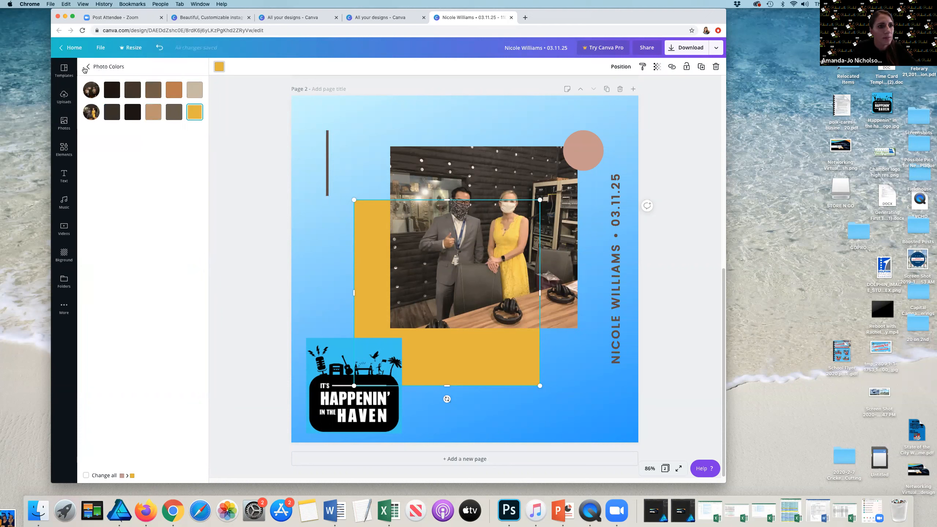
left_click(86, 67)
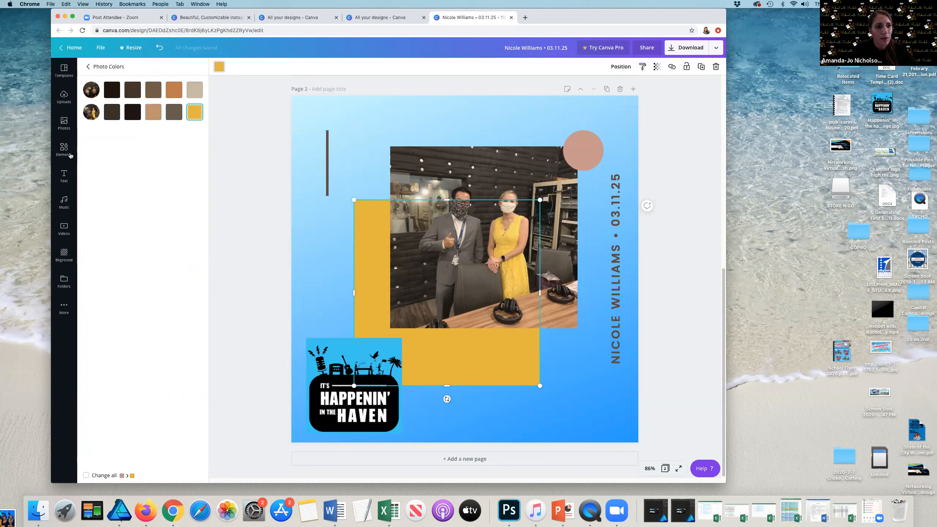
Step: Add the Greater Winter Haven Chamber of Commerce logo from uploads to page 2's lower-right corner
left_click(64, 96)
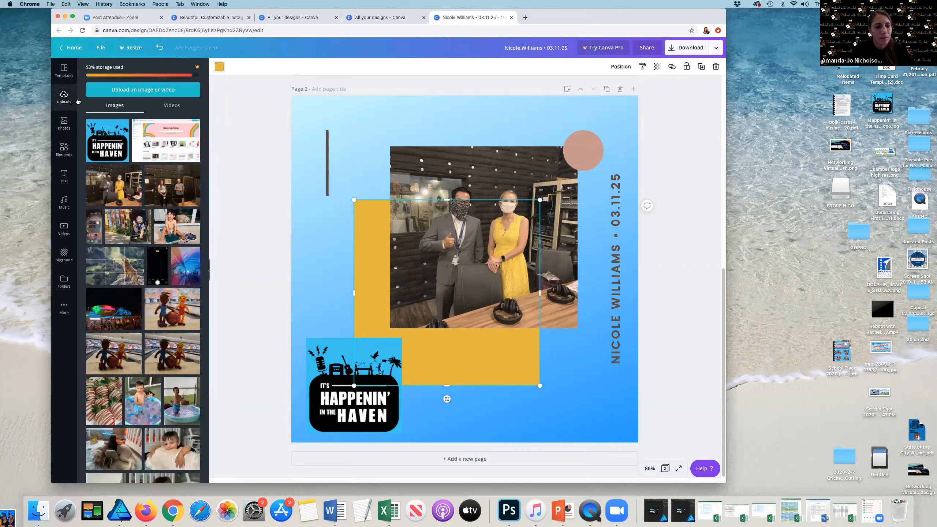
scroll(124, 235, "down", 2)
scroll(126, 251, "down", 7)
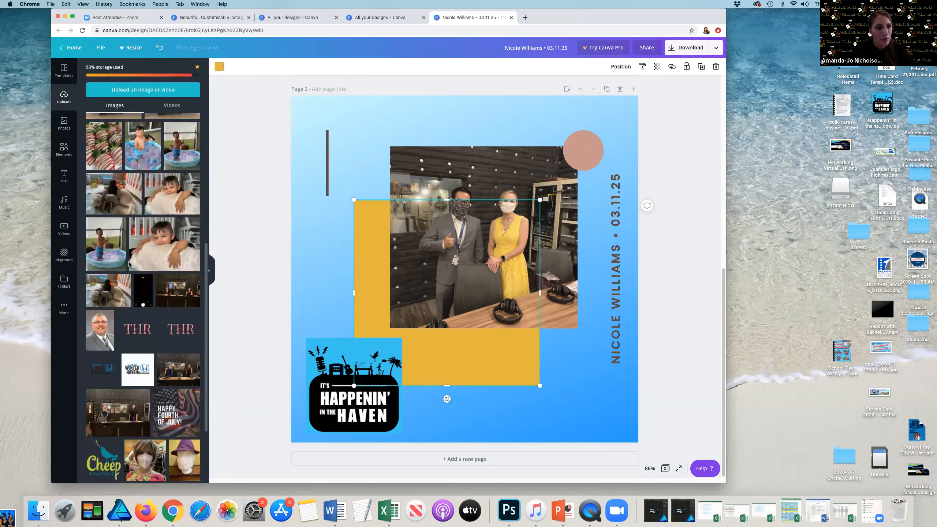
scroll(129, 264, "down", 12)
scroll(129, 263, "down", 10)
scroll(128, 264, "down", 15)
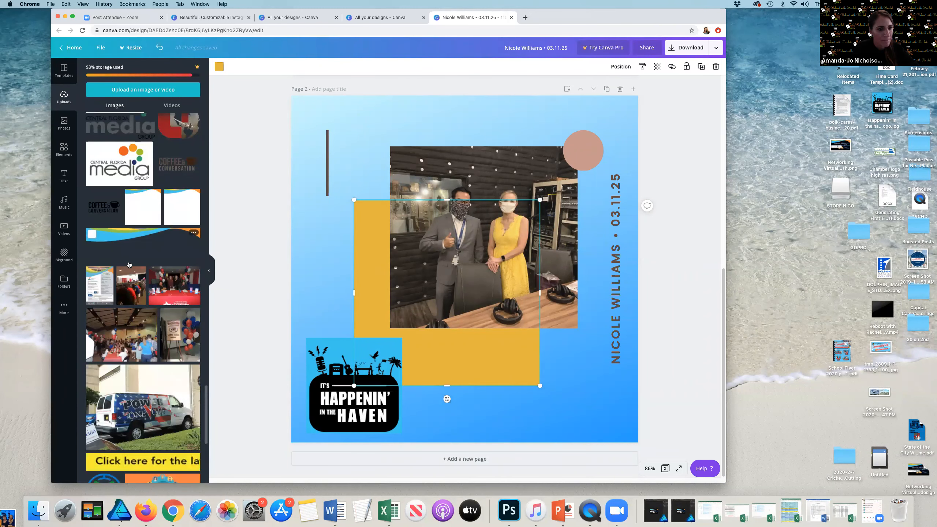
scroll(129, 264, "down", 5)
left_click_drag(182, 418, 553, 439)
left_click_drag(635, 338, 582, 369)
left_click_drag(549, 406, 614, 392)
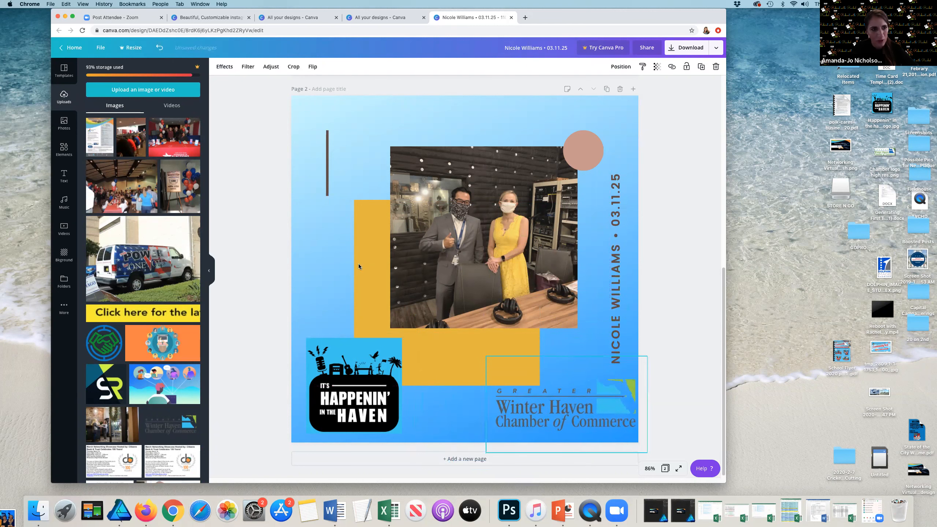
Step: Shrink the Chamber of Commerce logo so it fits inside page 2's lower-right corner
scroll(125, 229, "up", 10)
scroll(126, 230, "up", 15)
scroll(123, 235, "up", 15)
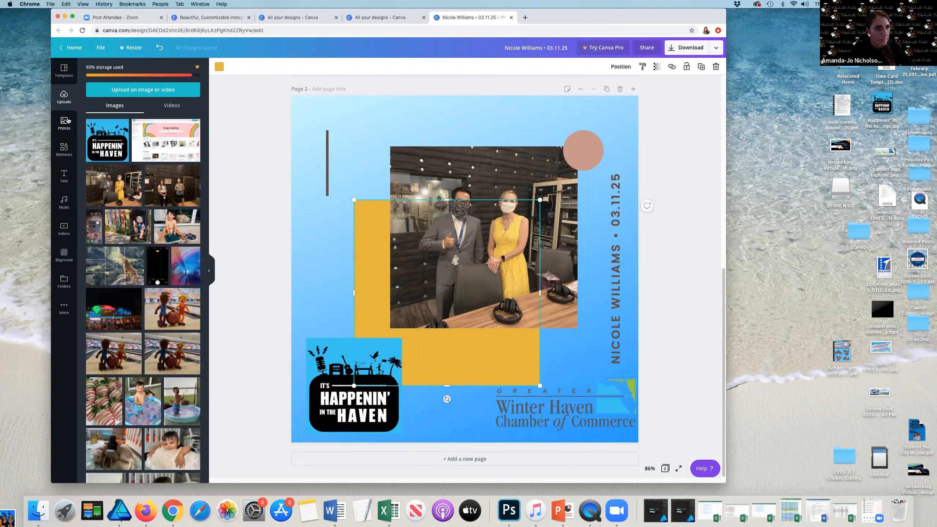
left_click(219, 67)
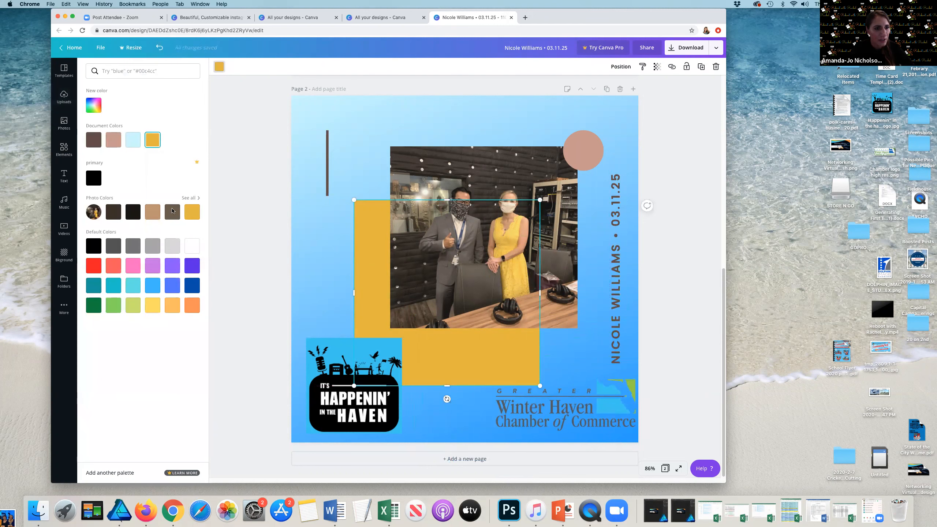
left_click(191, 198)
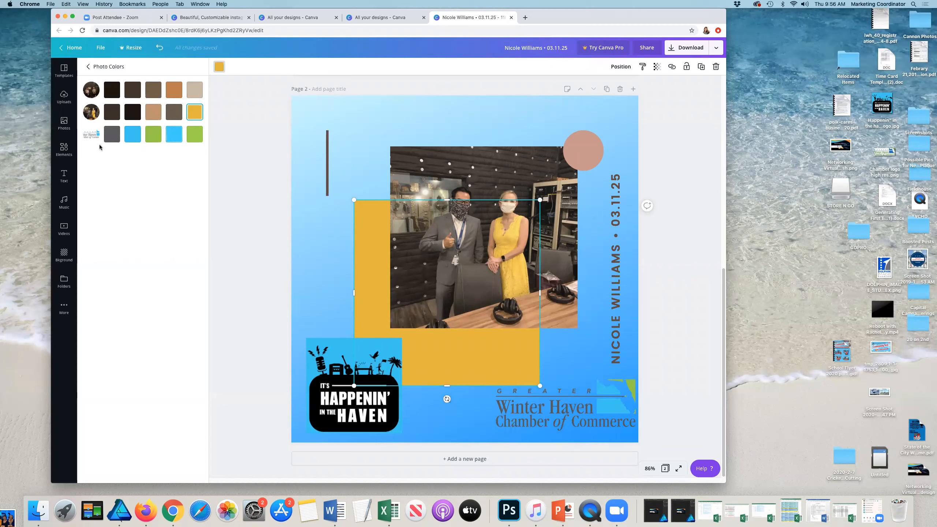
left_click(645, 363)
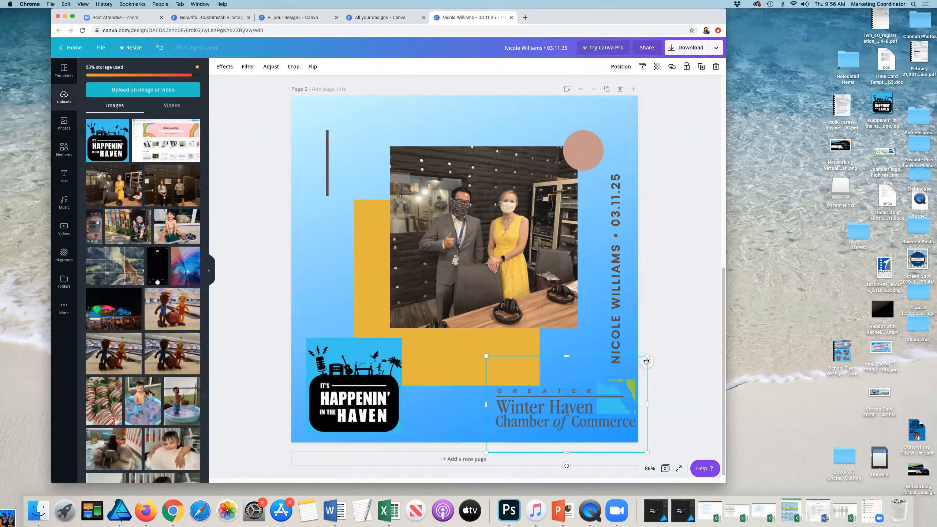
left_click_drag(647, 357, 615, 398)
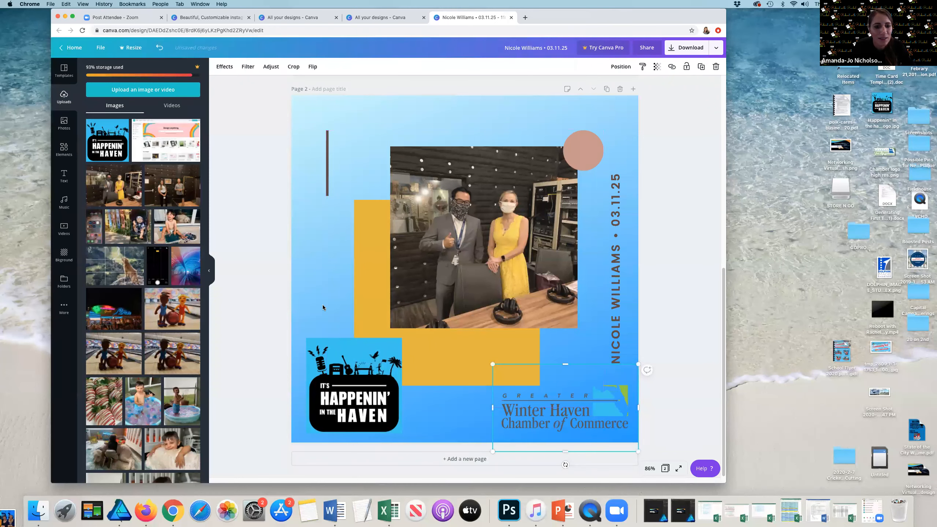
Step: Recolor the rectangle behind page 2's photo dark gray from the logo's photo colors and nudge it slightly right
left_click(366, 309)
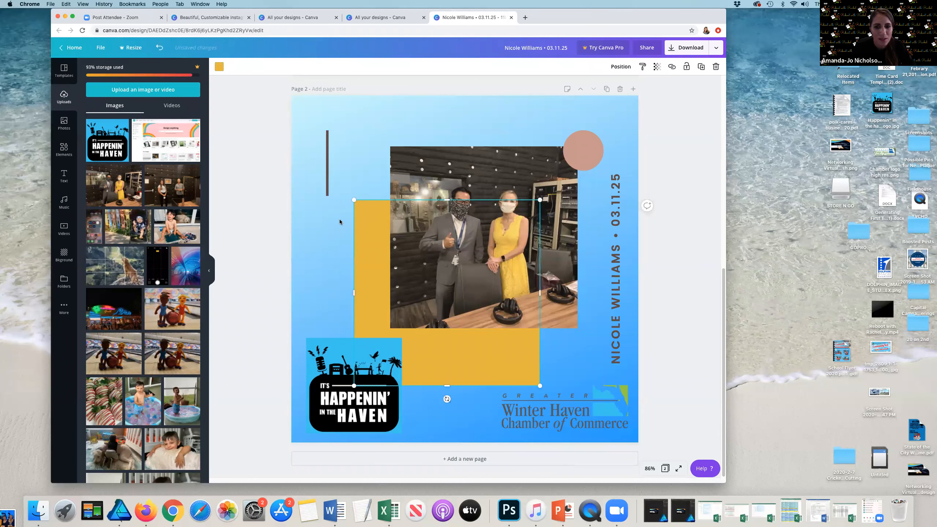
scroll(234, 69, "up", 1)
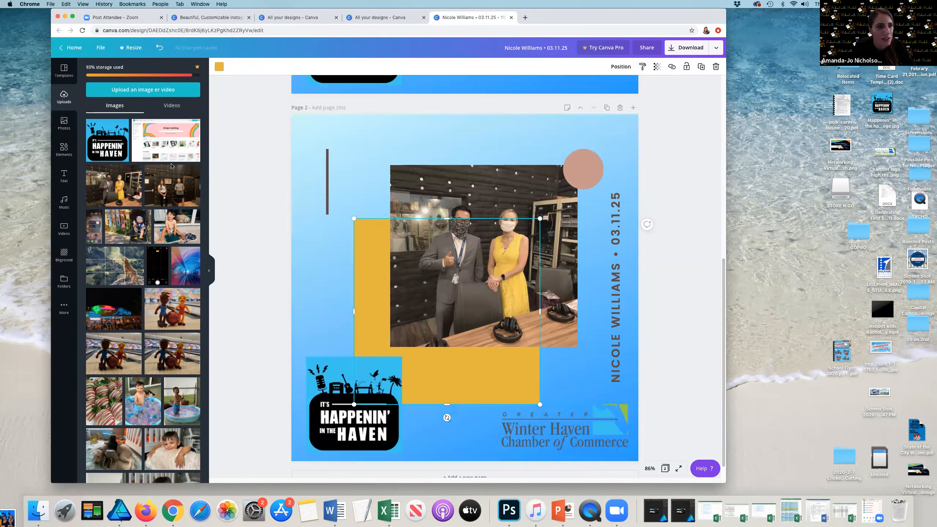
left_click(191, 198)
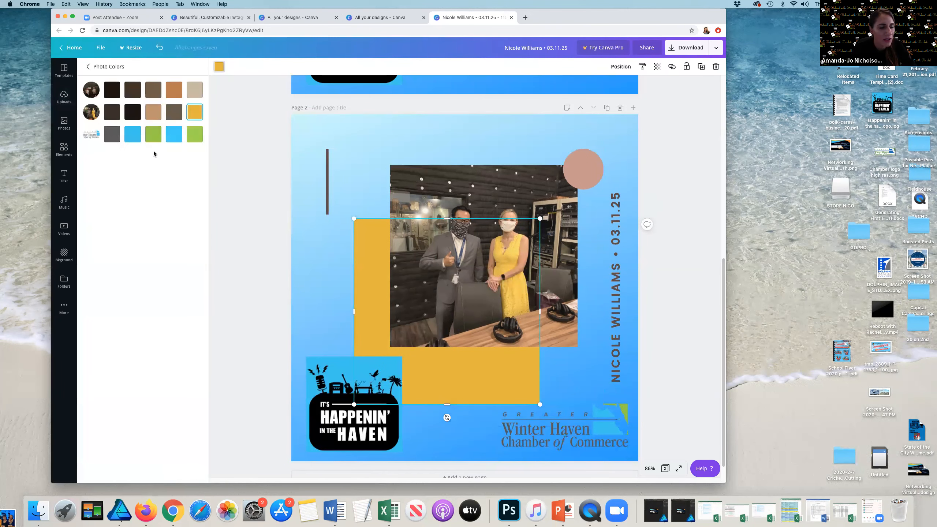
left_click(114, 139)
left_click_drag(355, 312, 372, 264)
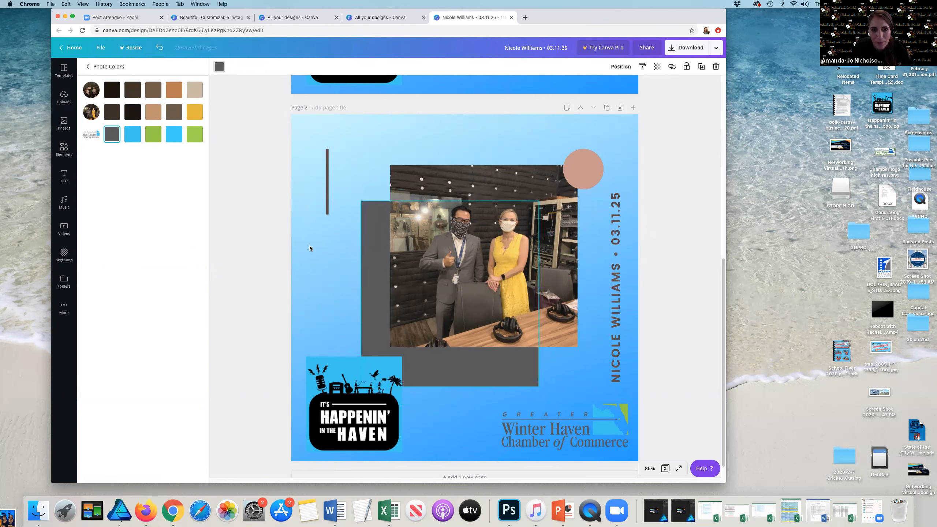
left_click(368, 244)
left_click(686, 328)
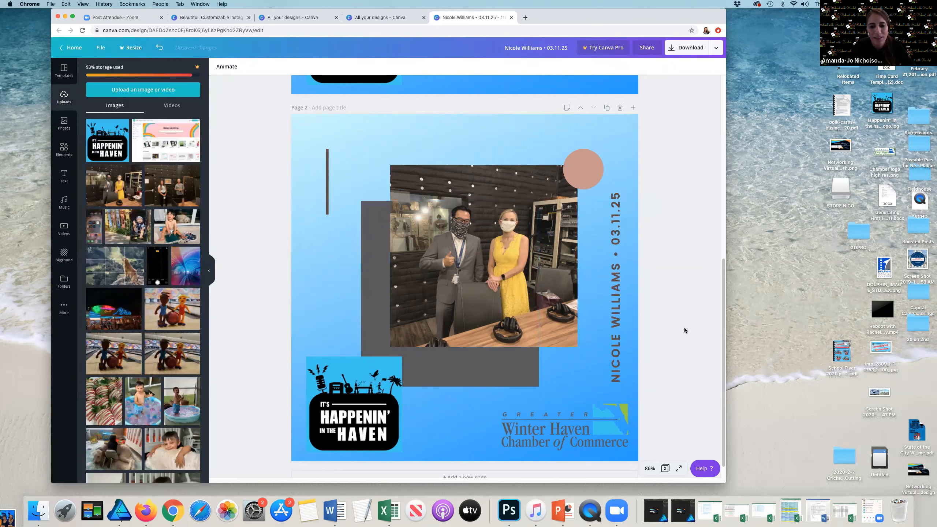
Step: Review both pages of the design
scroll(649, 318, "up", 4)
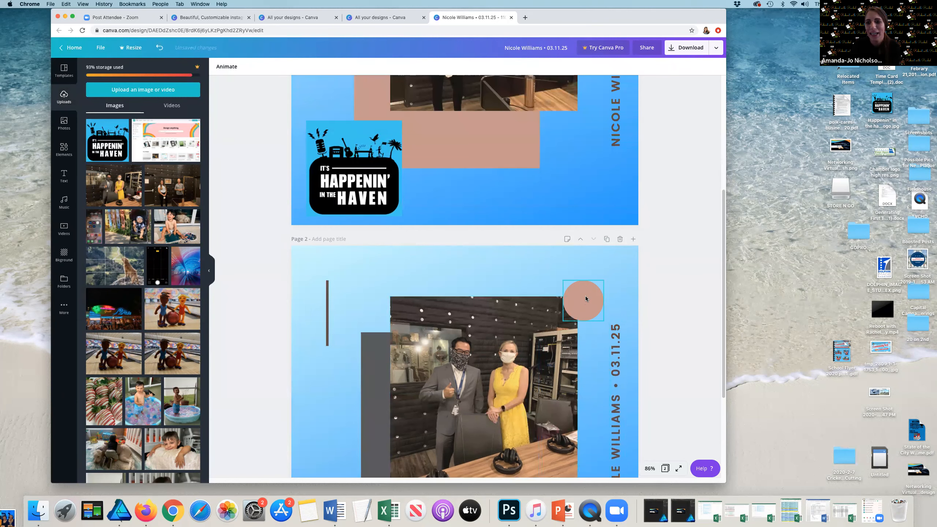
scroll(585, 300, "down", 4)
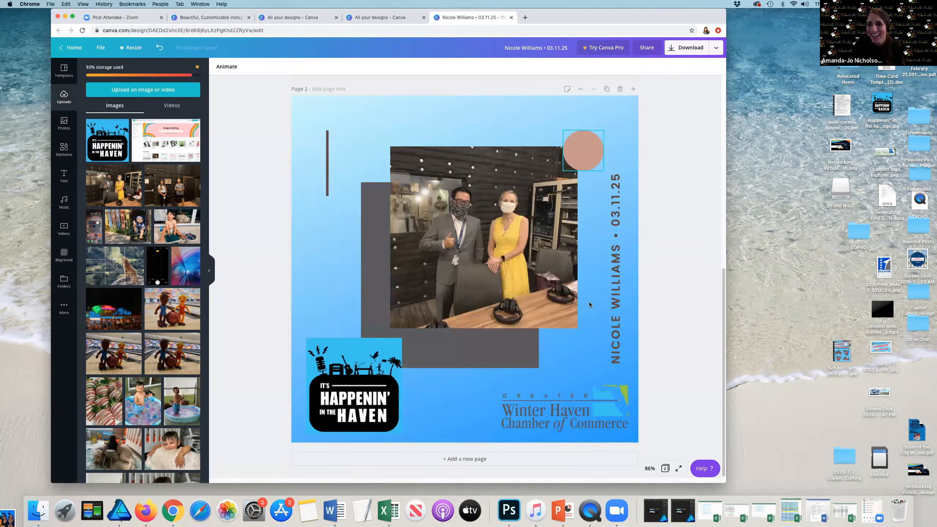
left_click(327, 154)
left_click(407, 127)
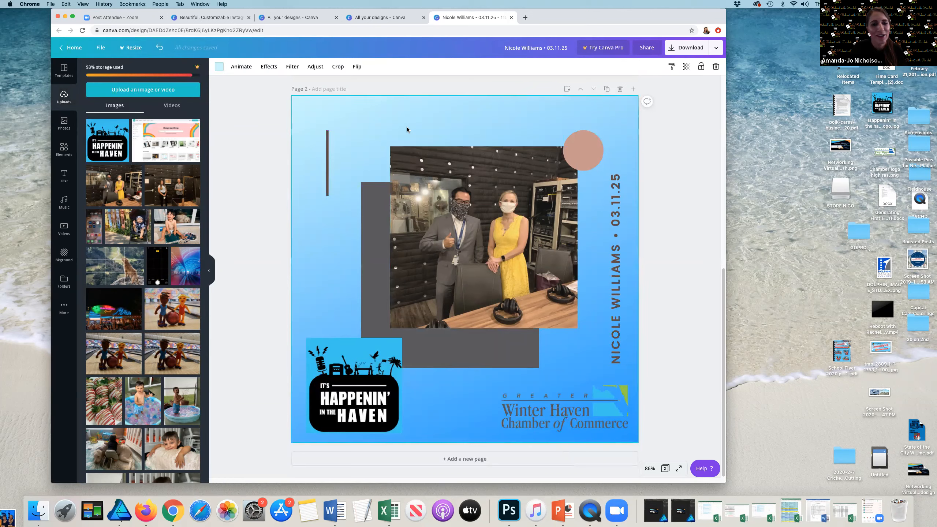
scroll(407, 126, "up", 3)
scroll(407, 126, "up", 6)
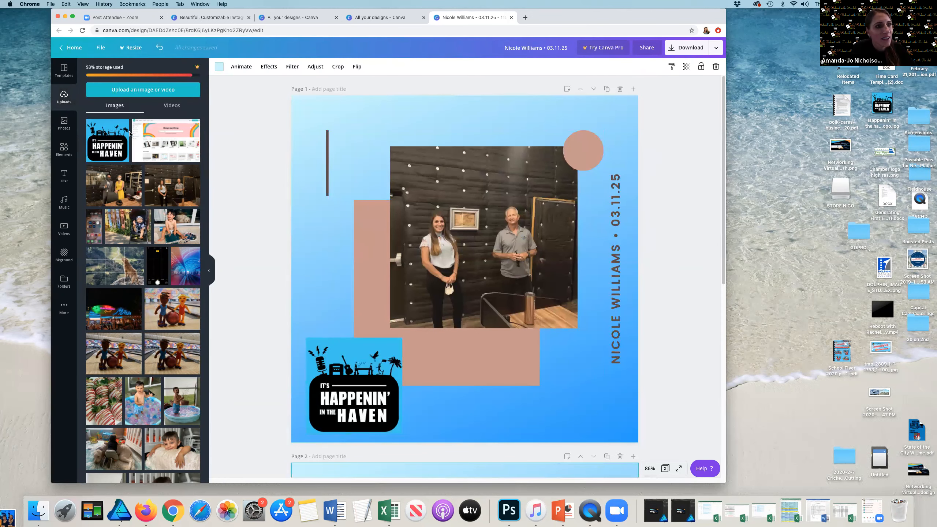
left_click(237, 114)
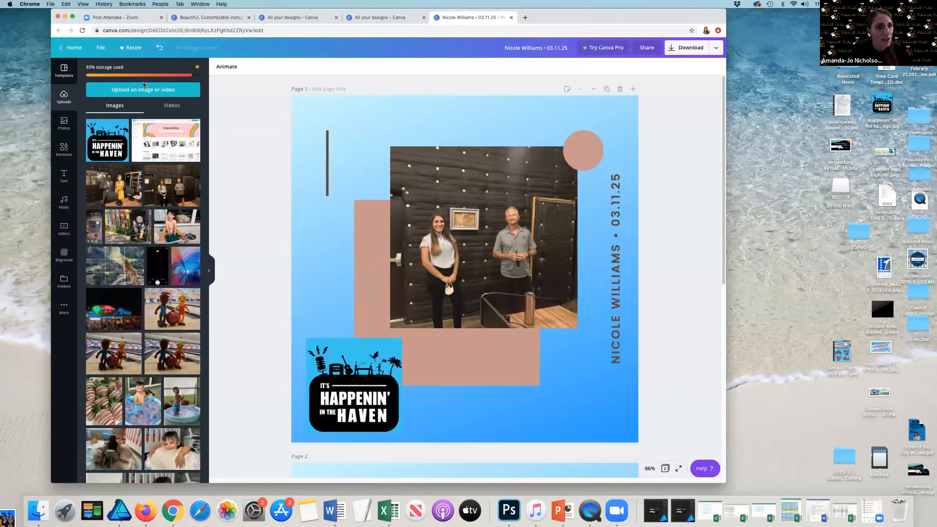
Step: Browse the template and stock photo libraries
left_click(65, 71)
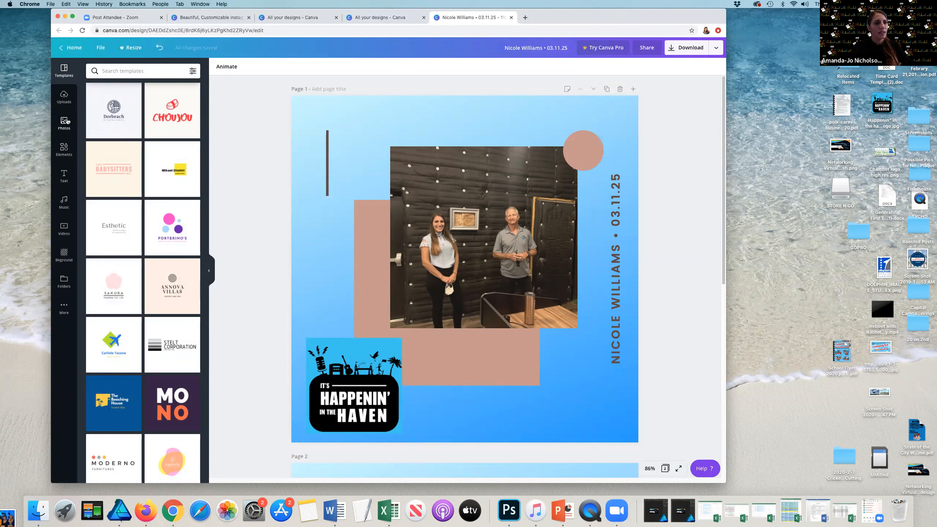
left_click(70, 105)
left_click(59, 126)
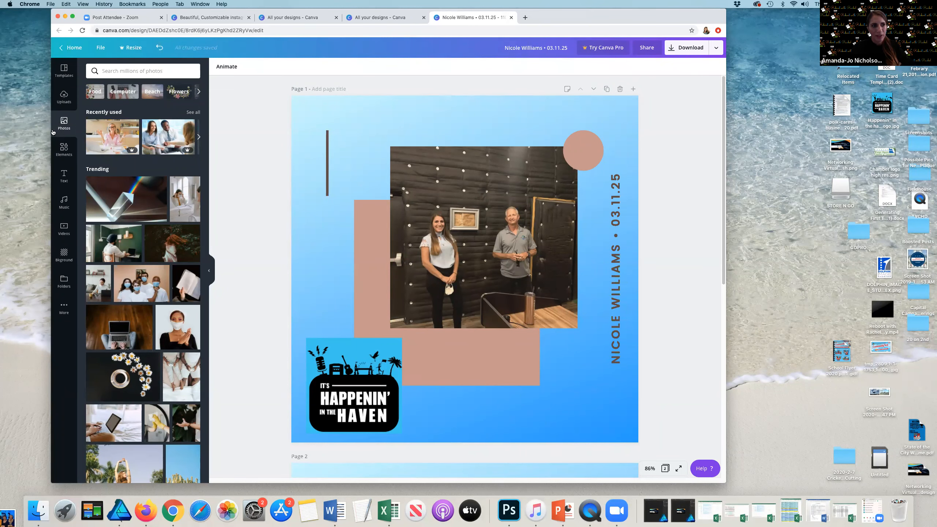
left_click_drag(49, 132, 24, 132)
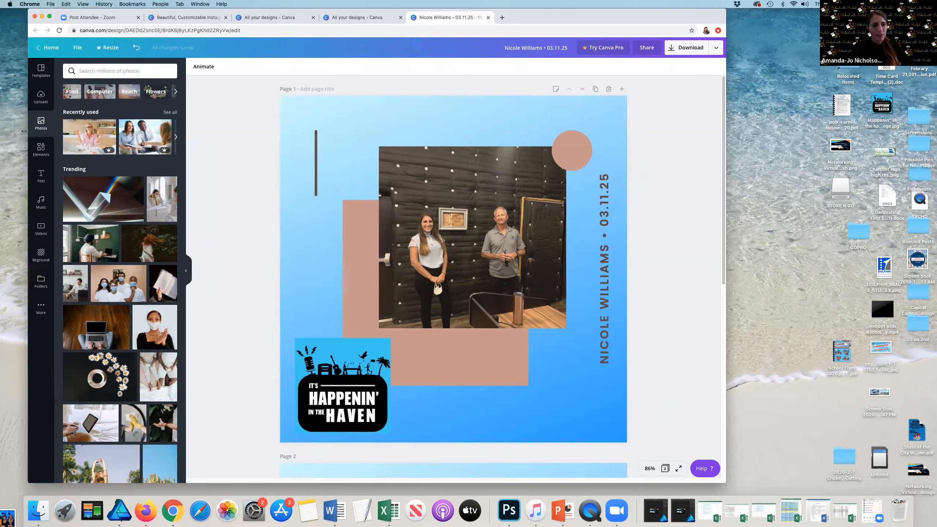
scroll(115, 270, "down", 3)
scroll(115, 270, "down", 15)
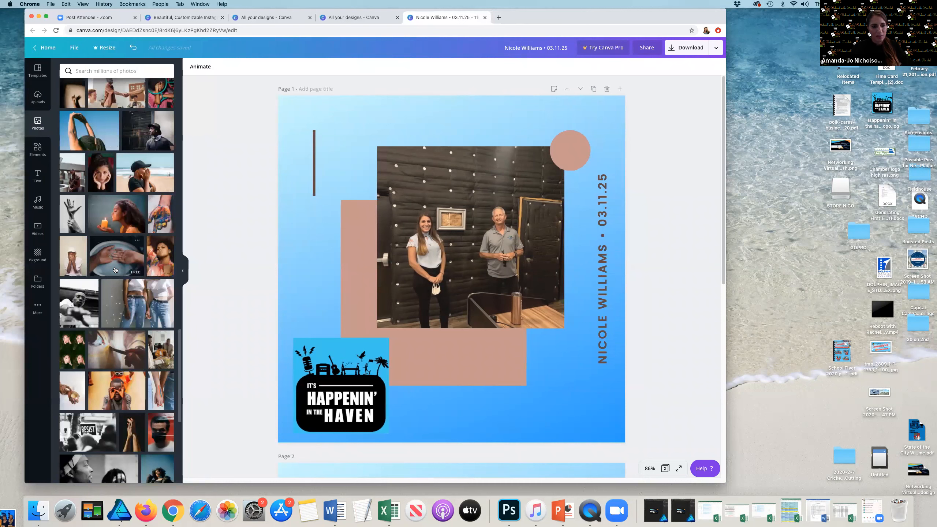
scroll(115, 269, "down", 5)
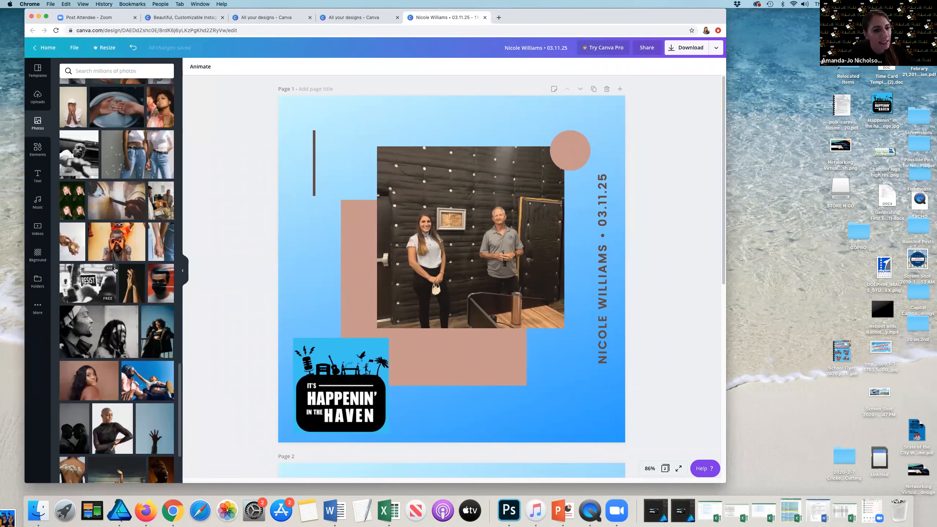
scroll(119, 310, "up", 15)
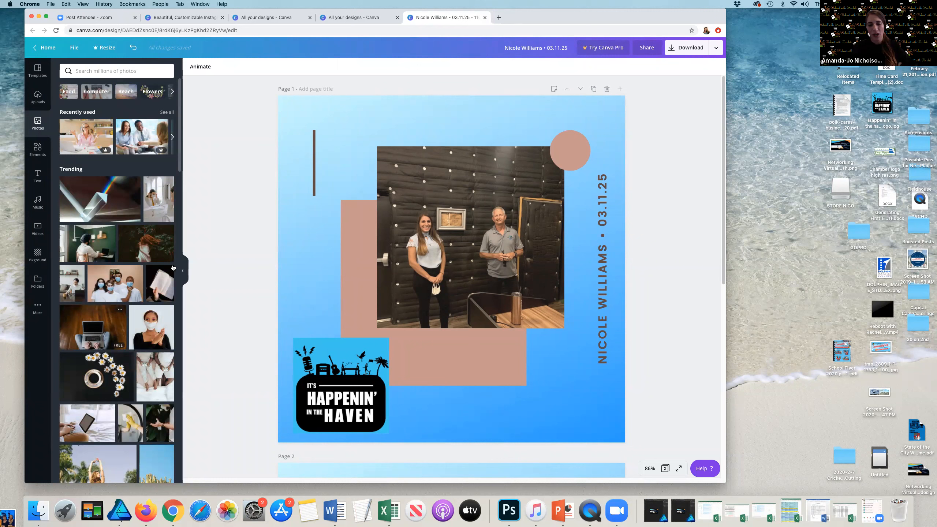
Step: Search stock photos for beach, place a beach photo in page 1's photo frame, and move it toward the upper left
left_click(106, 71)
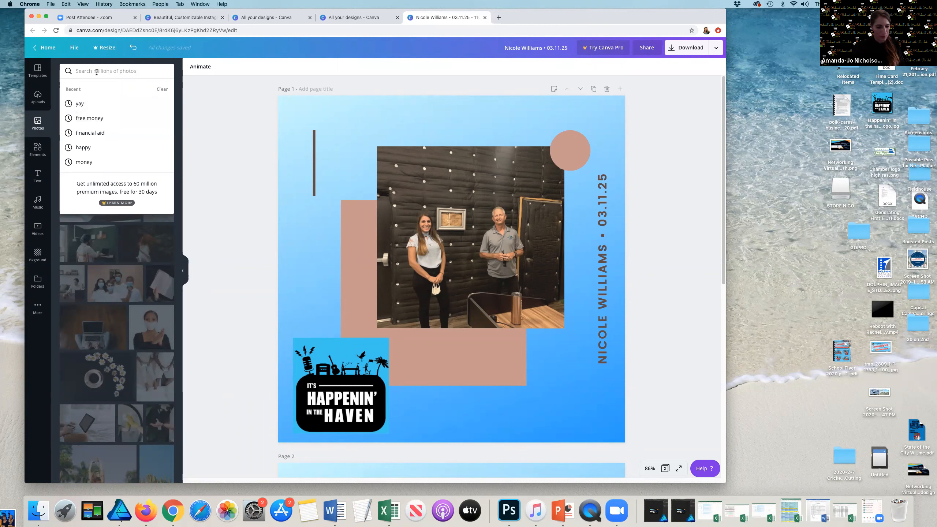
type("beach")
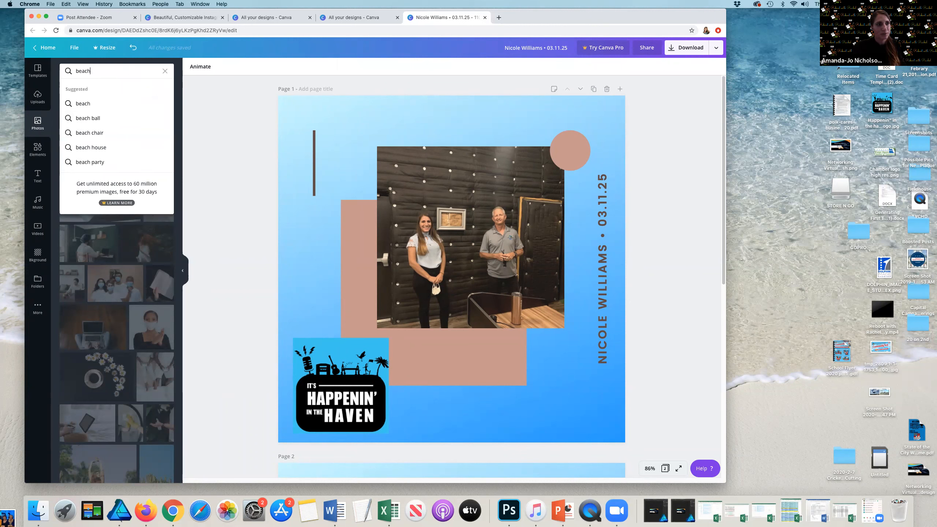
key("Return")
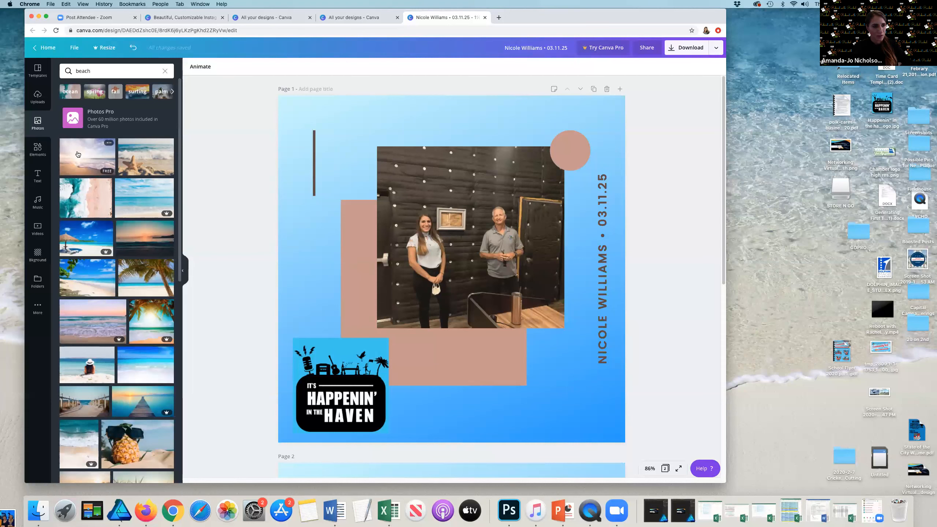
left_click_drag(92, 155, 401, 214)
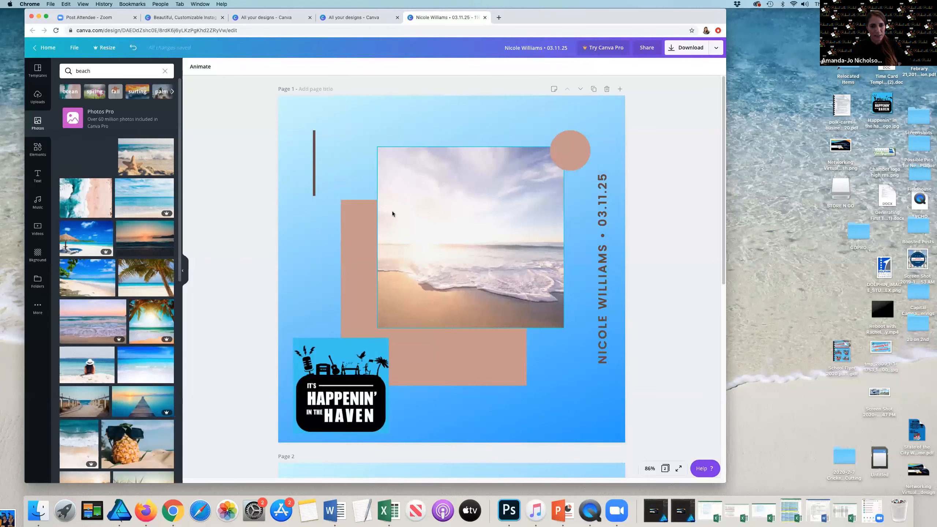
left_click(377, 147)
left_click_drag(364, 141, 303, 117)
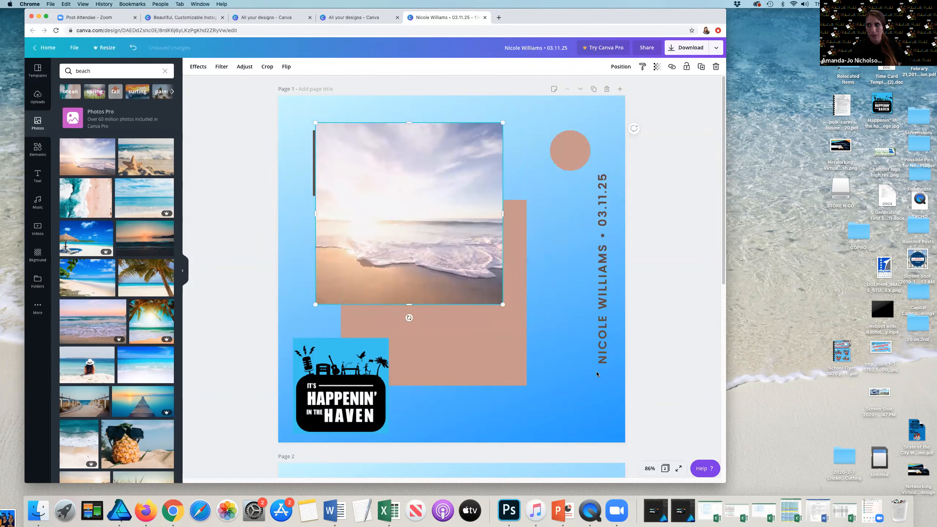
Step: Enlarge page 1's beach photo to fill most of the page and move it up
left_click_drag(502, 305, 506, 308)
left_click_drag(592, 356, 593, 392)
left_click(261, 295)
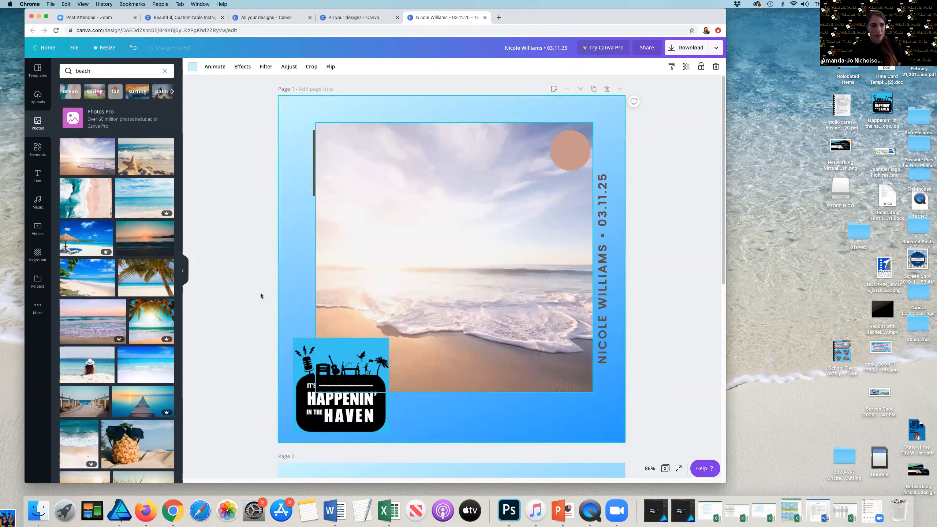
left_click_drag(399, 211, 401, 169)
Step: Add the pink 'Sweet' text combination to page 1
left_click(32, 176)
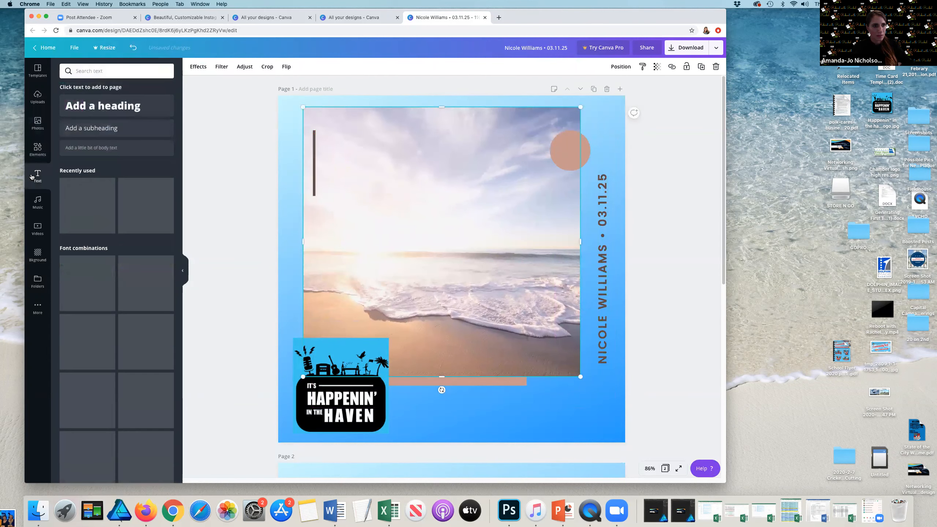
scroll(113, 219, "down", 1)
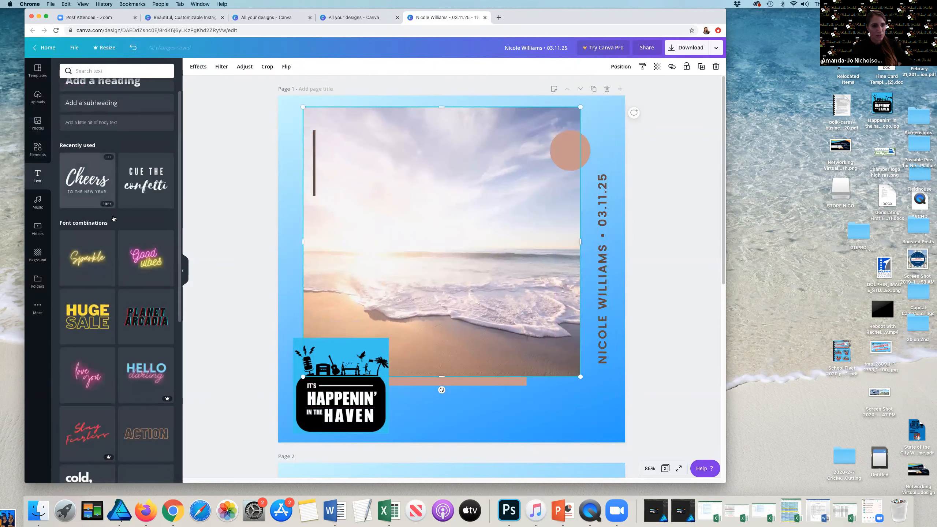
scroll(113, 218, "down", 12)
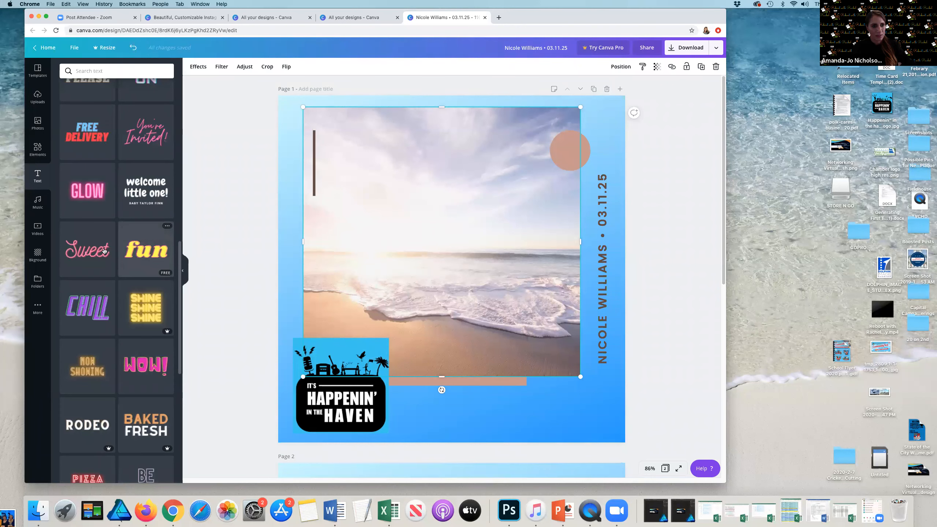
left_click(104, 251)
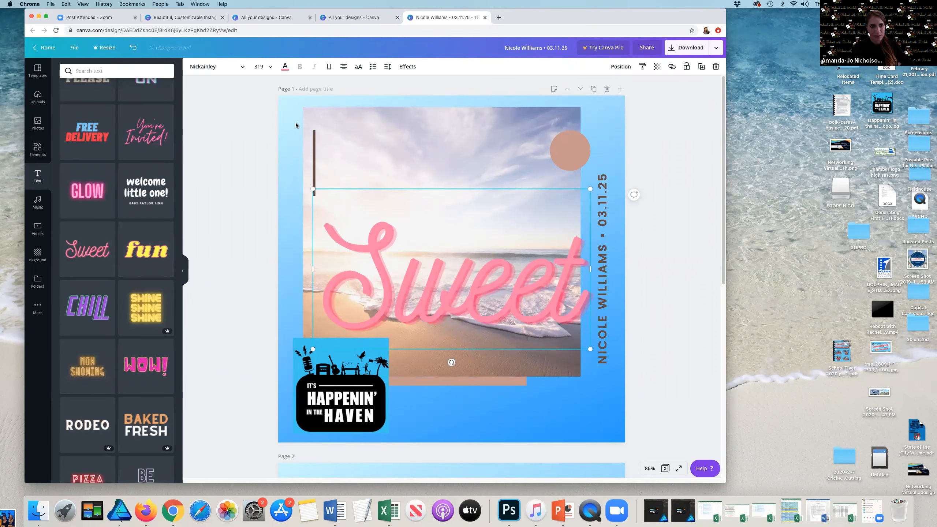
Step: Change the Sweet text's font to Anton
left_click(273, 70)
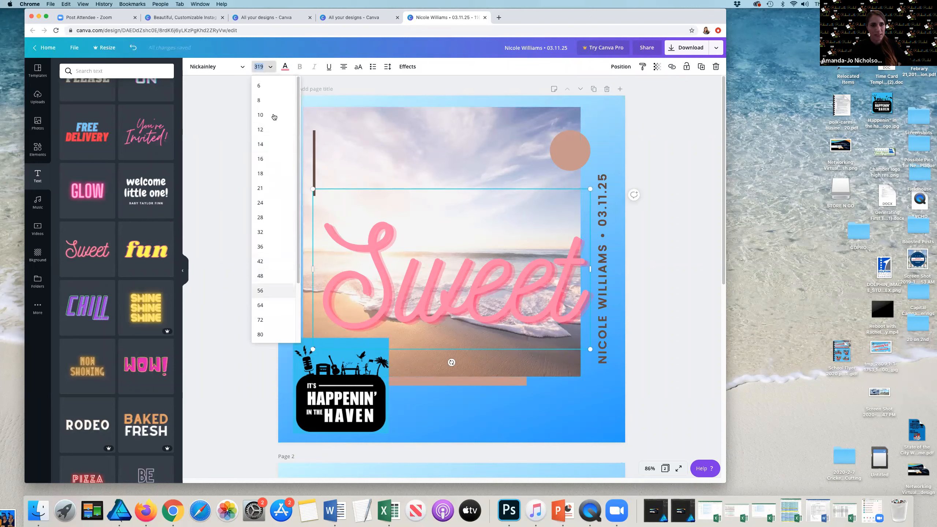
left_click(232, 68)
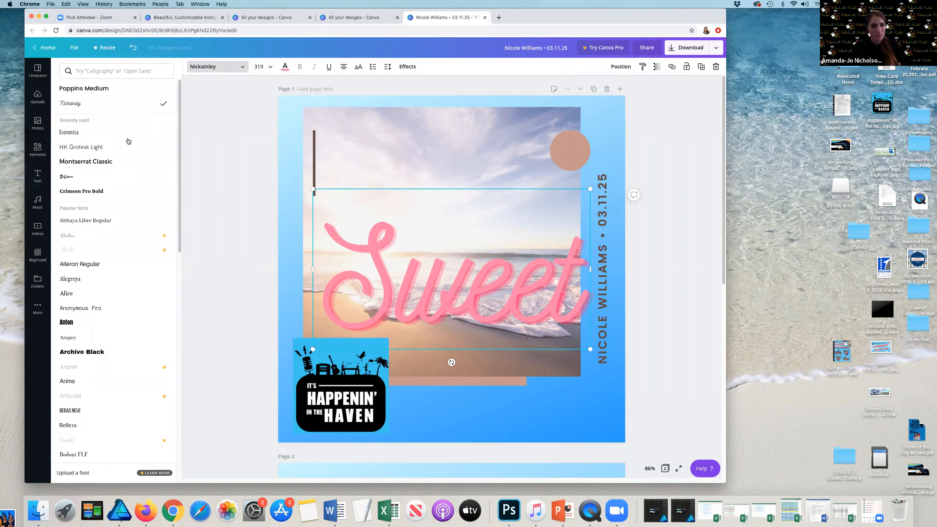
scroll(123, 147, "down", 5)
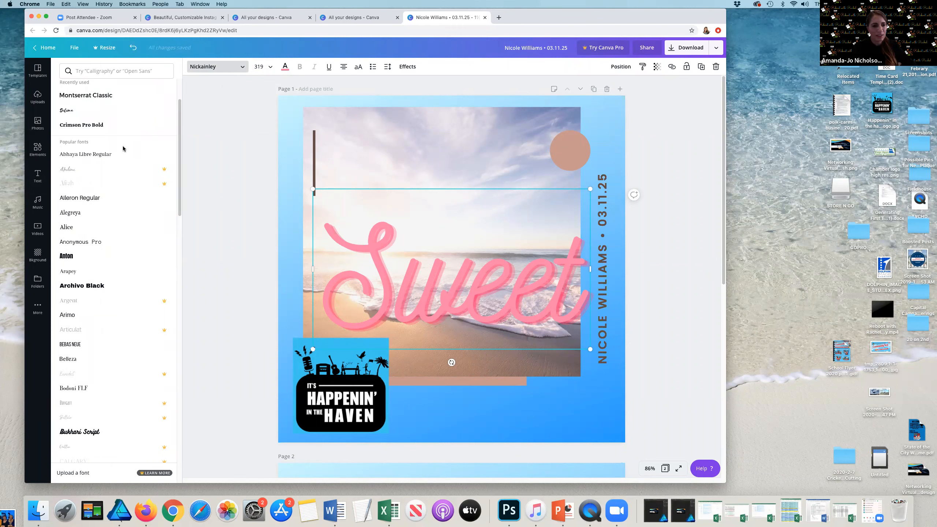
left_click(77, 187)
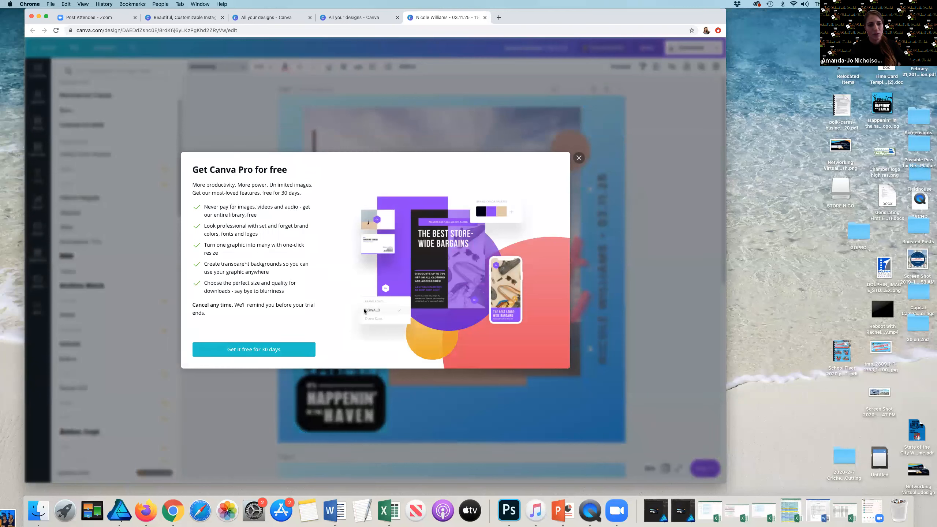
left_click(579, 158)
scroll(142, 212, "down", 2)
scroll(142, 212, "down", 2)
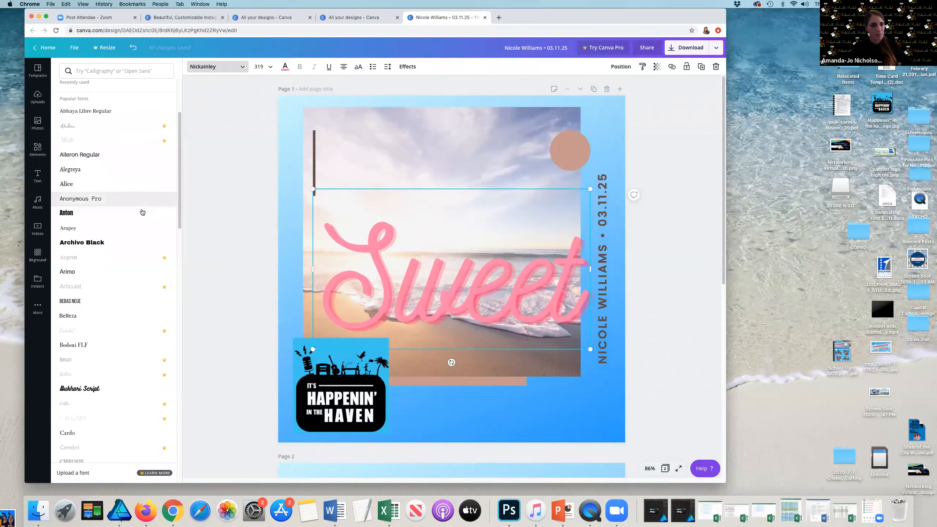
scroll(142, 212, "down", 1)
left_click(142, 212)
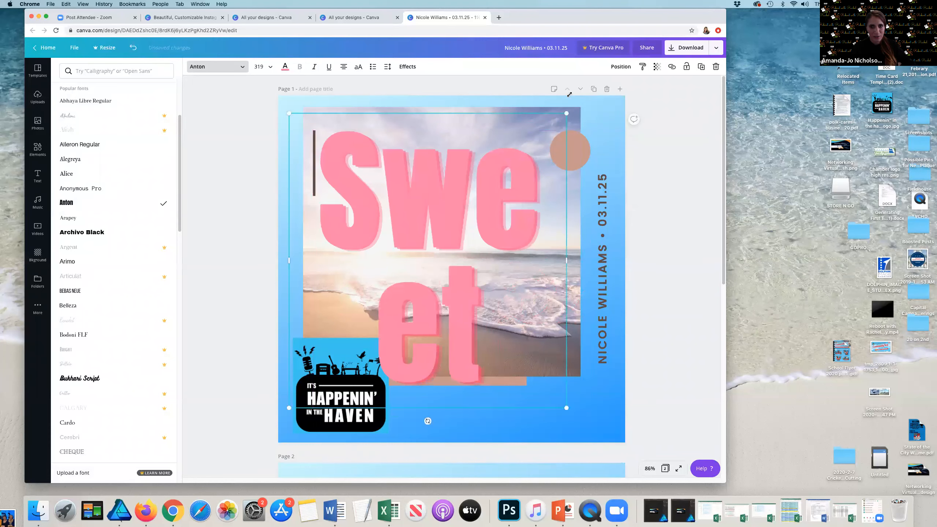
Step: Resize the Sweet text to size 178 and center it over the photo
left_click_drag(566, 113, 565, 296)
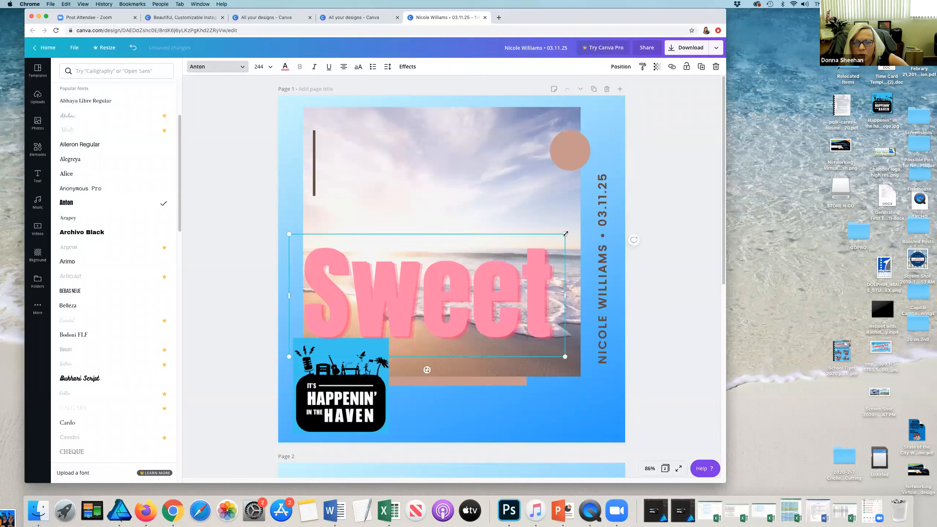
left_click_drag(565, 234, 501, 289)
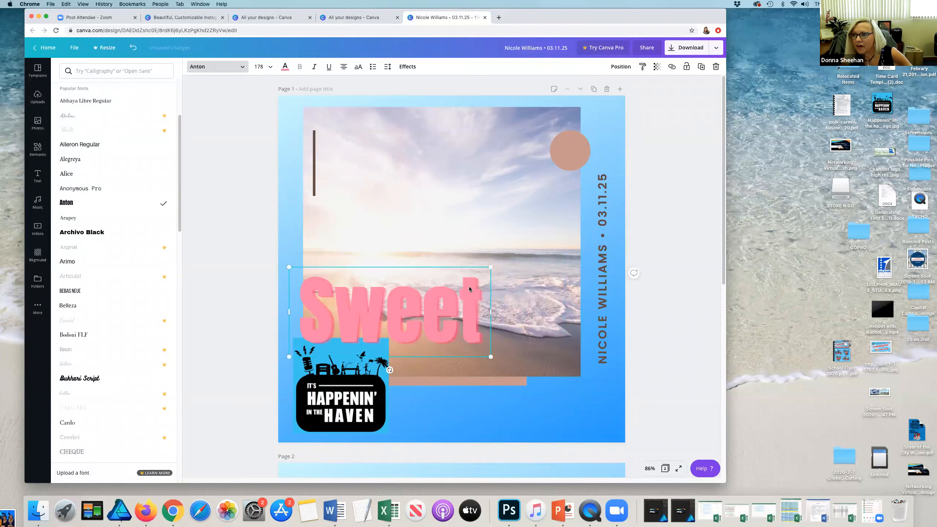
left_click_drag(486, 243, 485, 244)
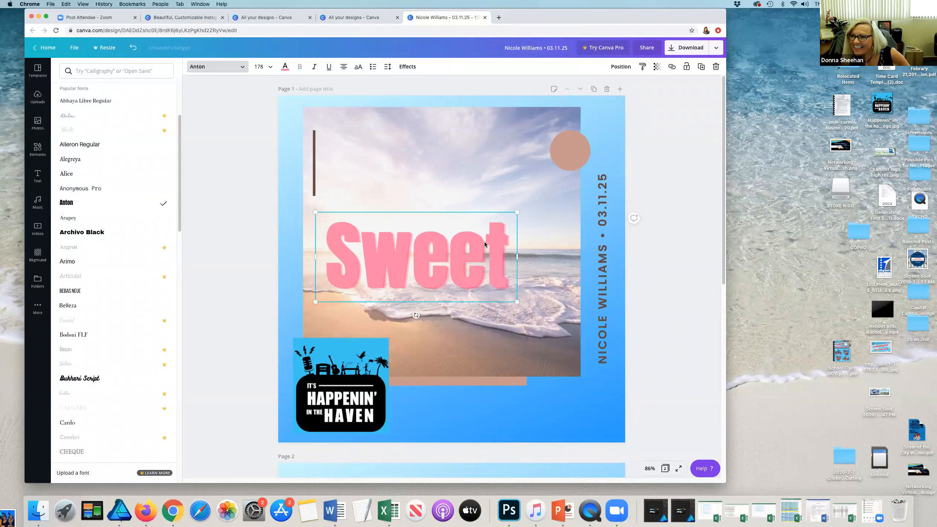
scroll(92, 136, "up", 2)
scroll(99, 159, "down", 5)
scroll(98, 159, "down", 20)
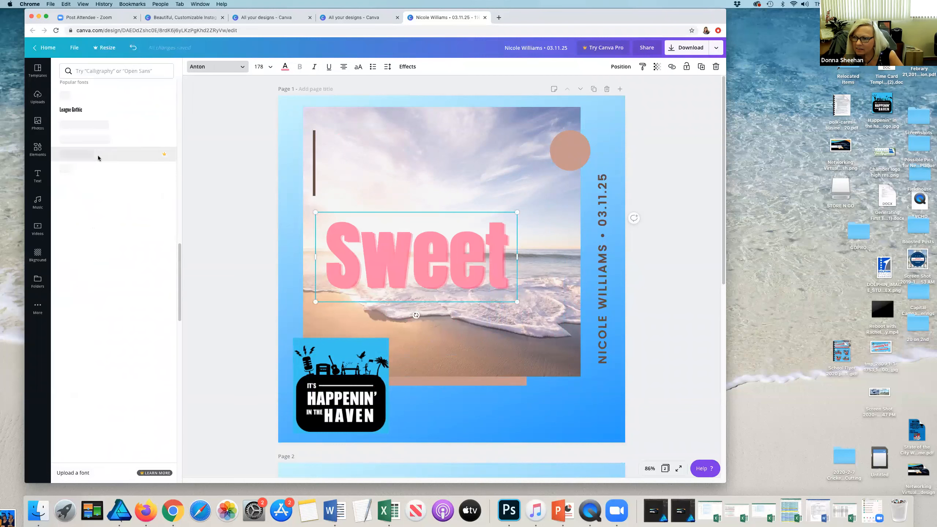
left_click(84, 477)
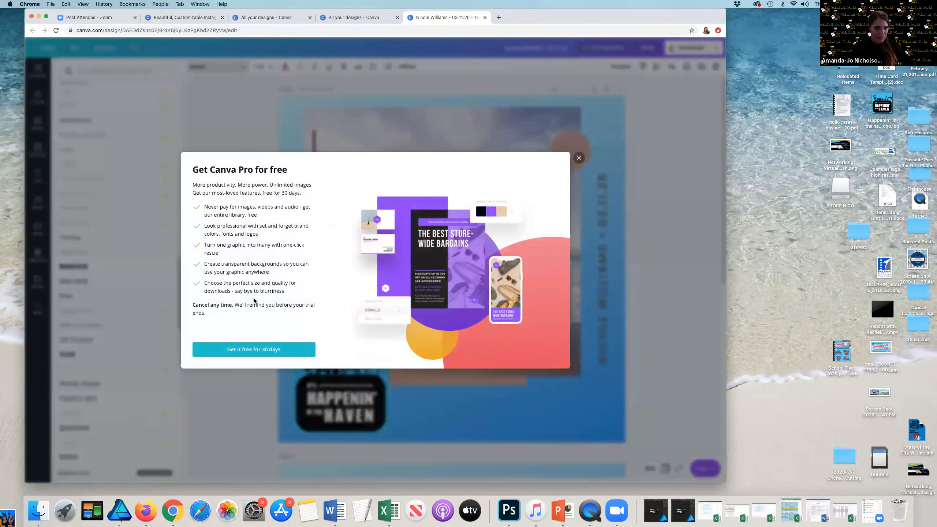
left_click(579, 158)
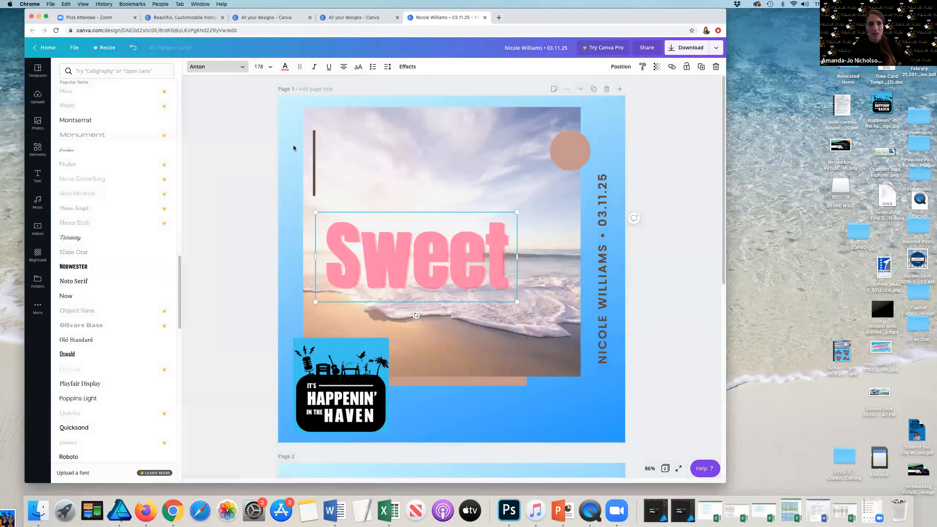
Step: Move the Sweet text up to the top of the photo
scroll(277, 155, "down", 5)
scroll(276, 157, "up", 1)
scroll(277, 158, "up", 3)
left_click_drag(468, 233, 446, 170)
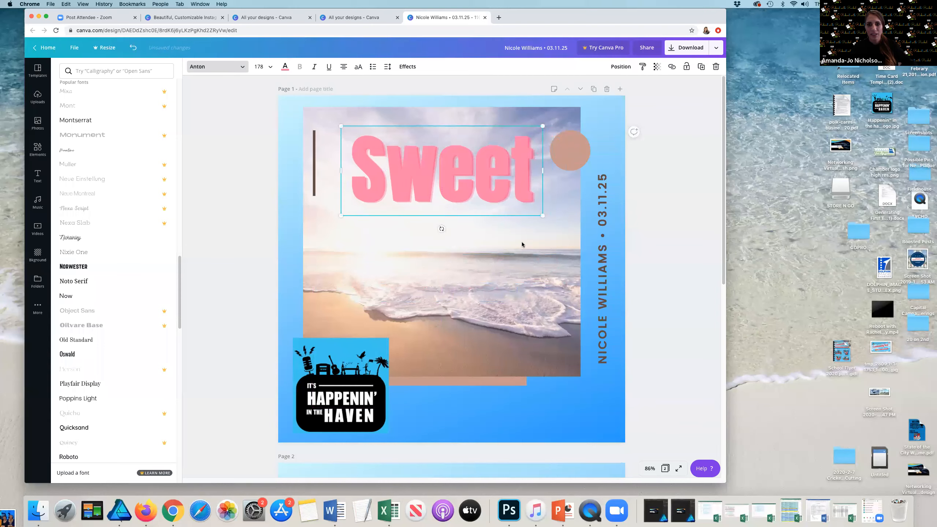
Step: Bring the tan rectangle forward over the photo and move it to the lower right
left_click(483, 384)
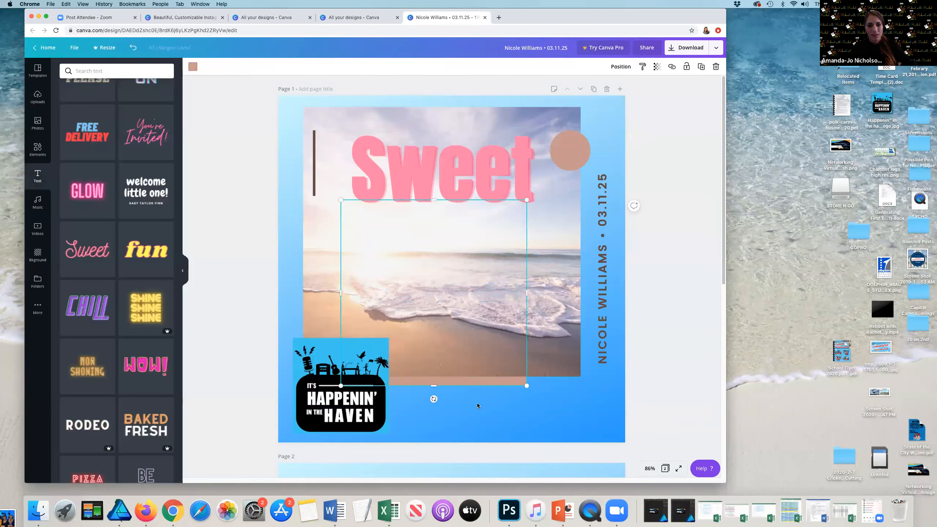
left_click_drag(477, 380, 473, 406)
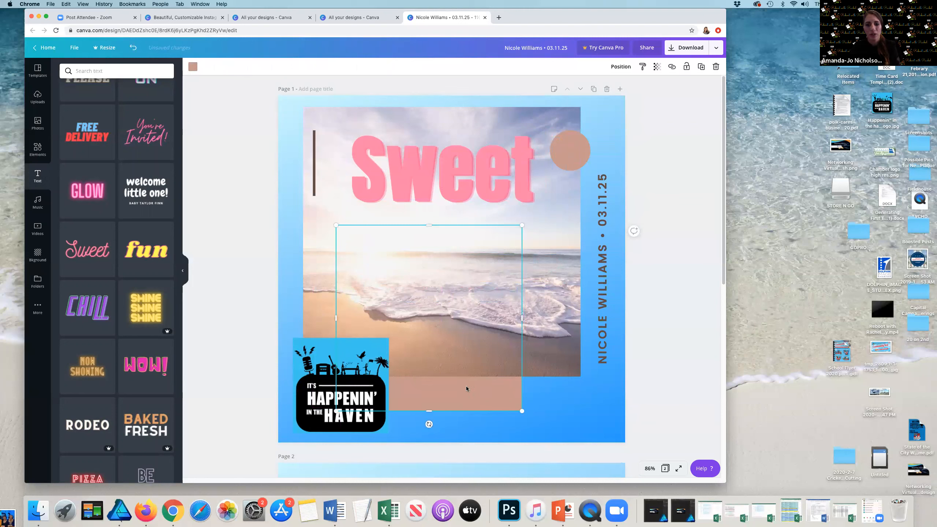
left_click(621, 68)
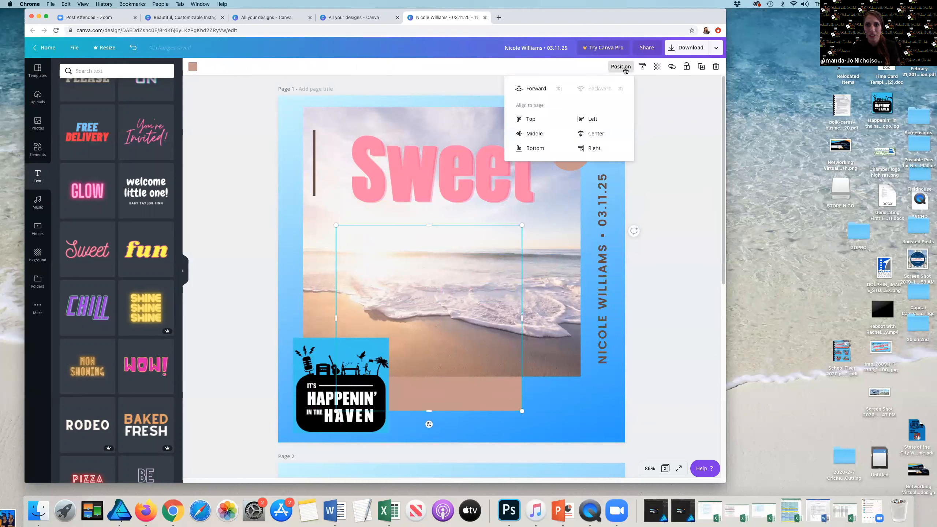
left_click(518, 95)
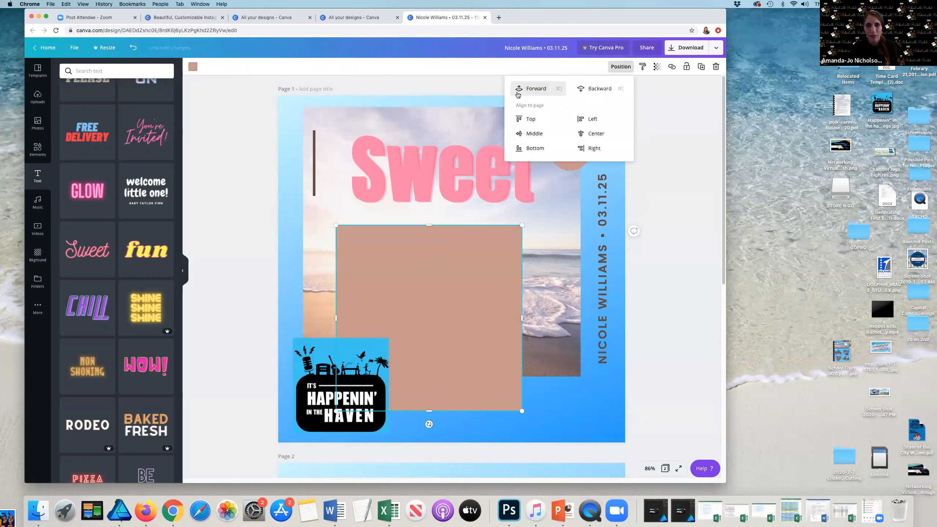
left_click_drag(430, 338, 415, 289)
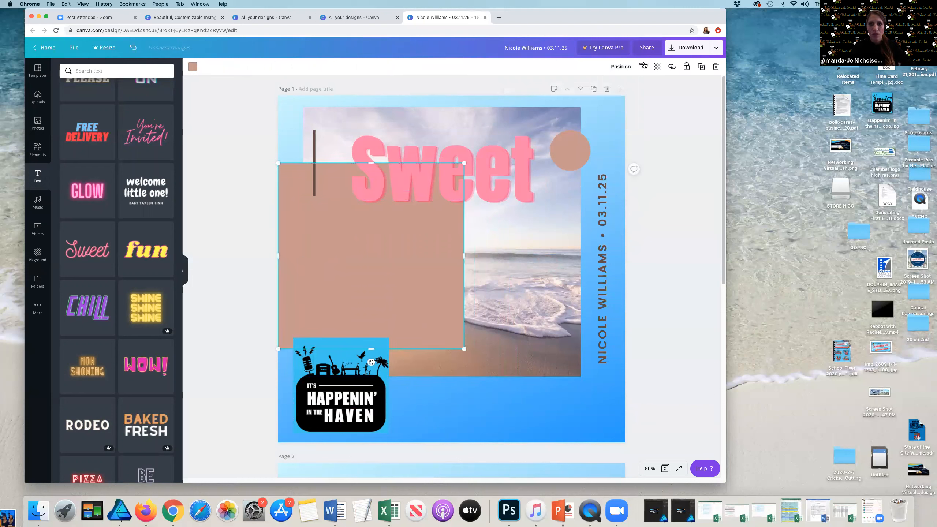
left_click_drag(399, 268, 513, 308)
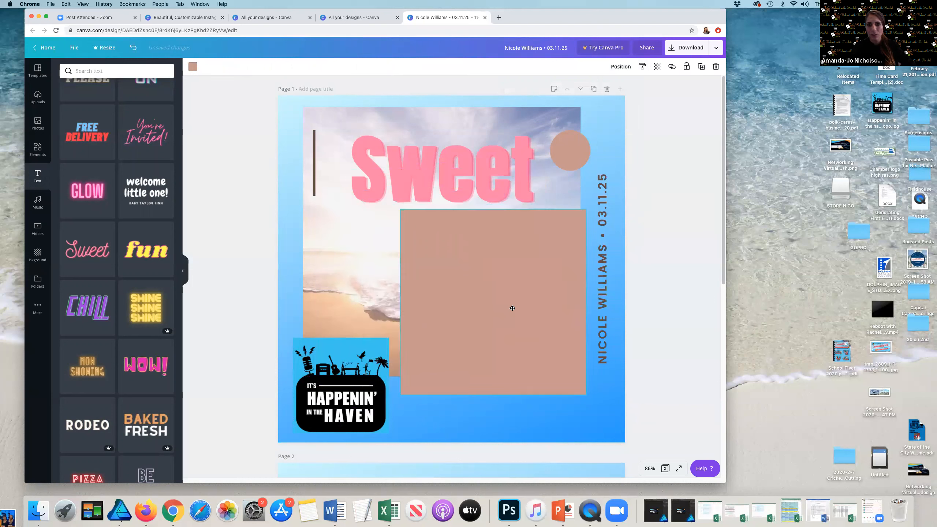
Step: Set the tan rectangle's transparency to 58
left_click(656, 70)
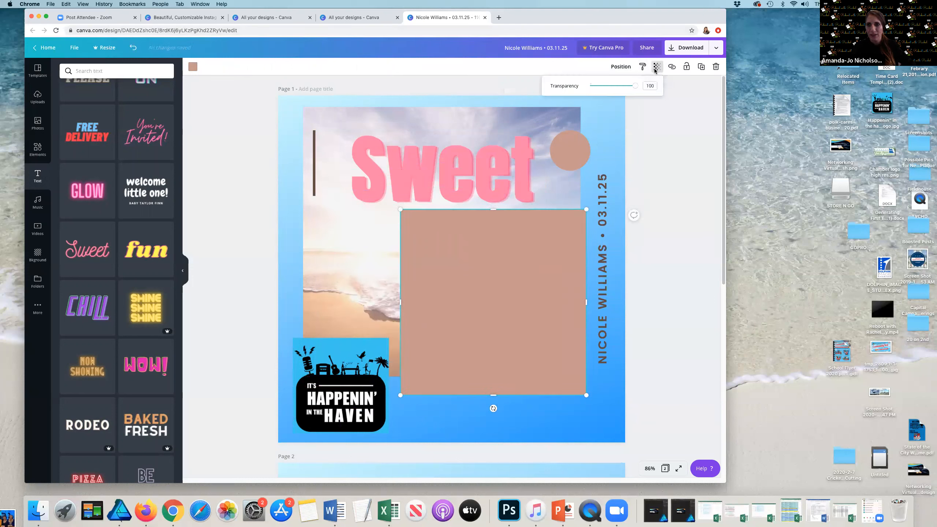
left_click(621, 87)
left_click_drag(621, 89, 620, 88)
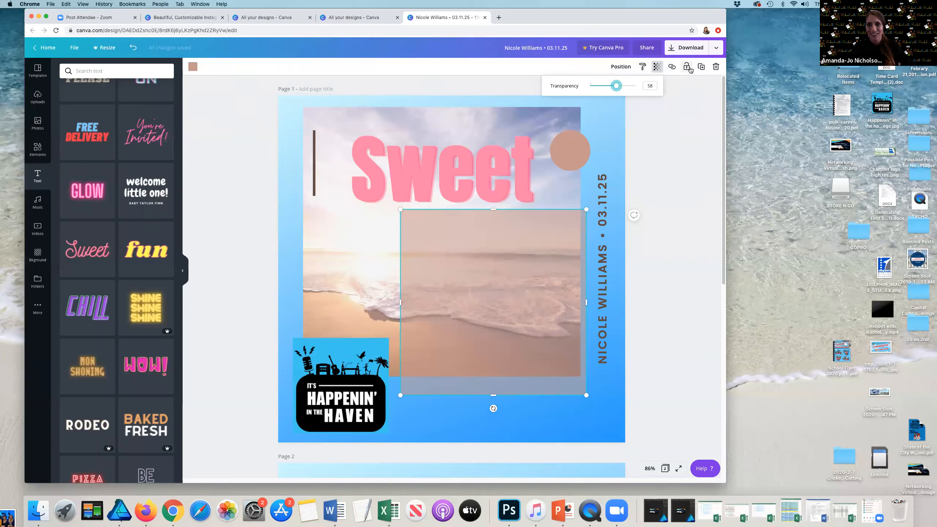
Step: Delete the tan rectangle and the beach photo from page 1
left_click(480, 253)
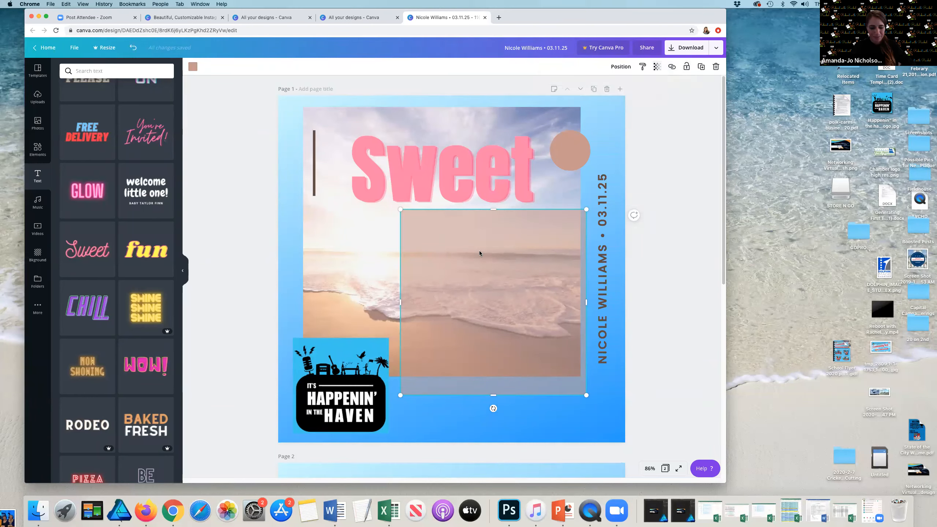
key("Delete")
left_click(478, 251)
key("Delete")
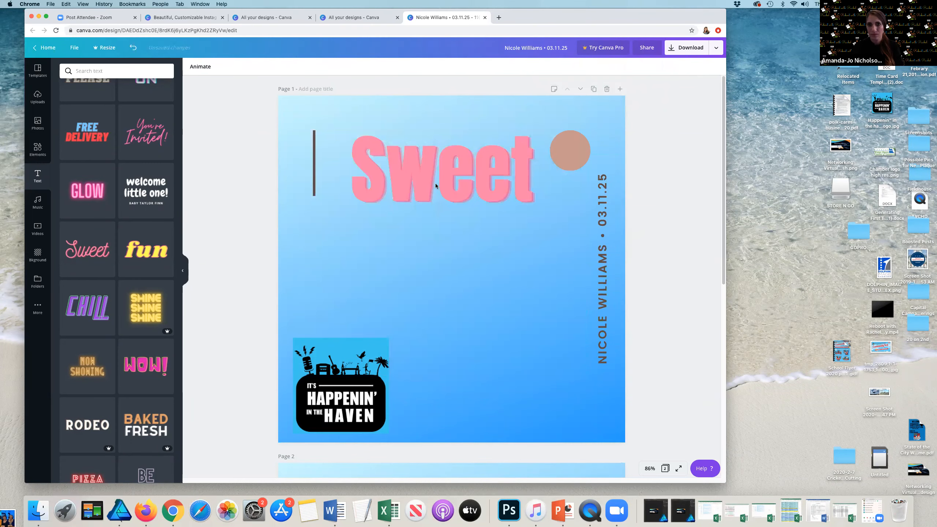
Step: Return to the Canva home page and browse the design type carousel
left_click(417, 226)
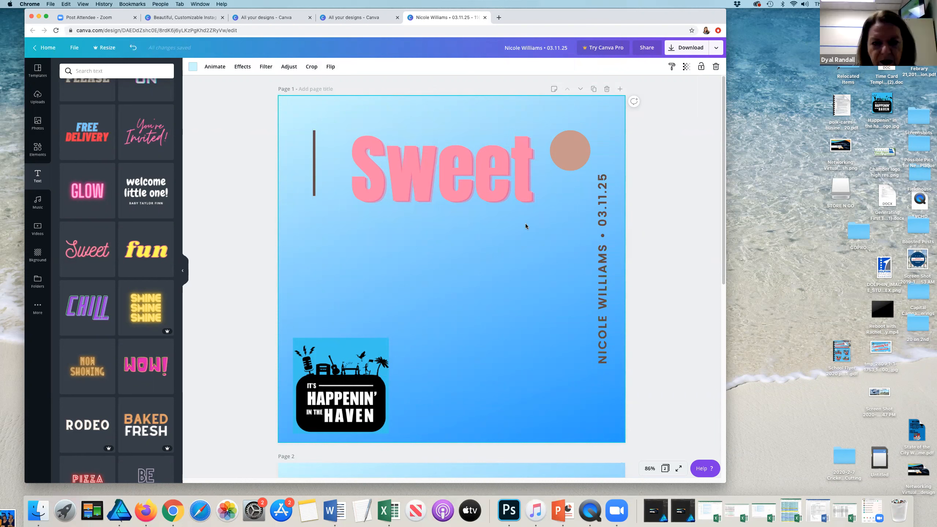
key("XF86AudioLowerVolume")
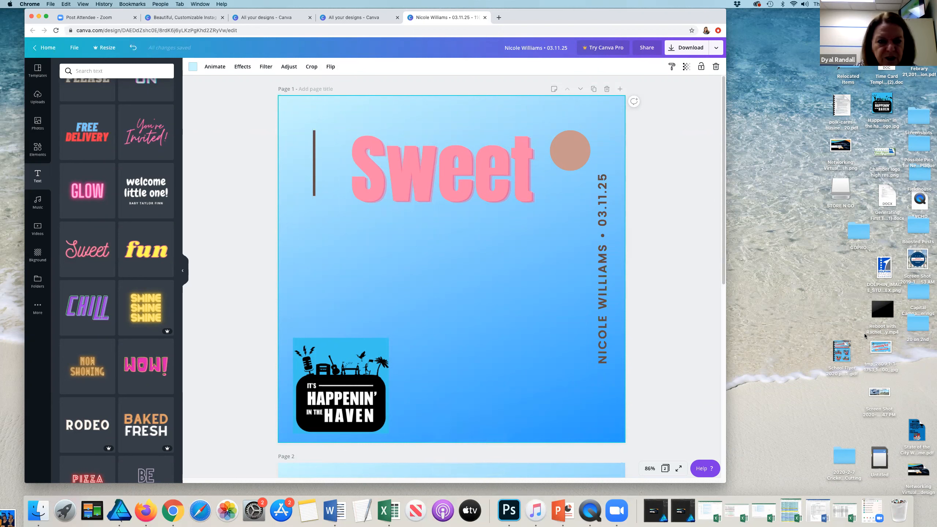
left_click(47, 47)
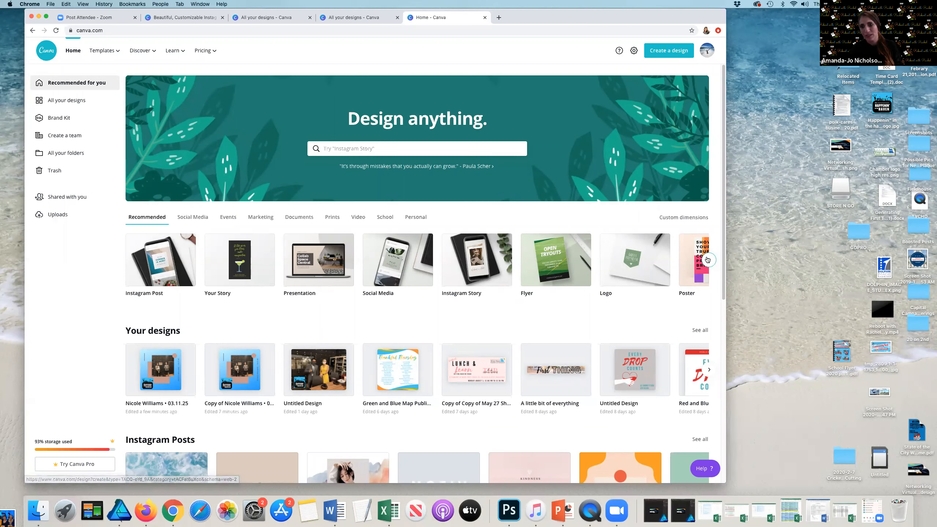
left_click(709, 260)
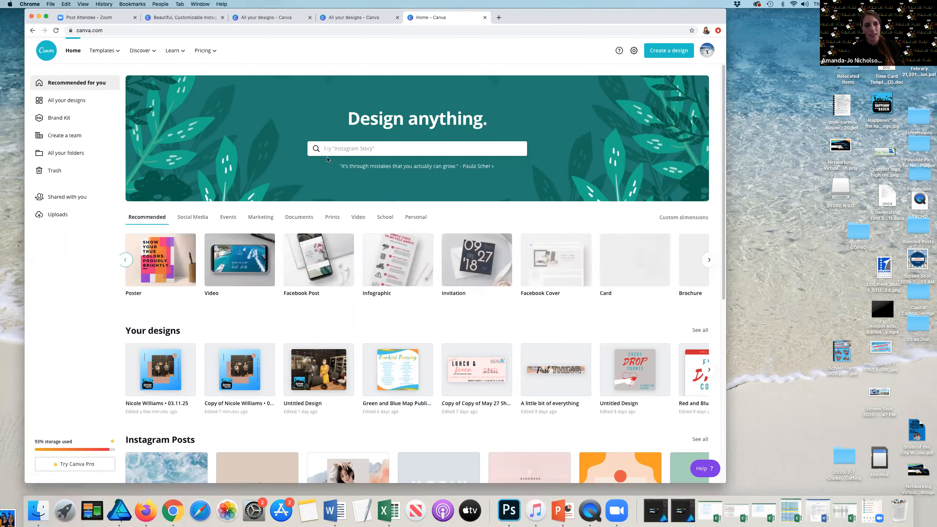
left_click(126, 260)
Step: Search templates for flyer and scroll through the results
left_click(332, 148)
type("fler")
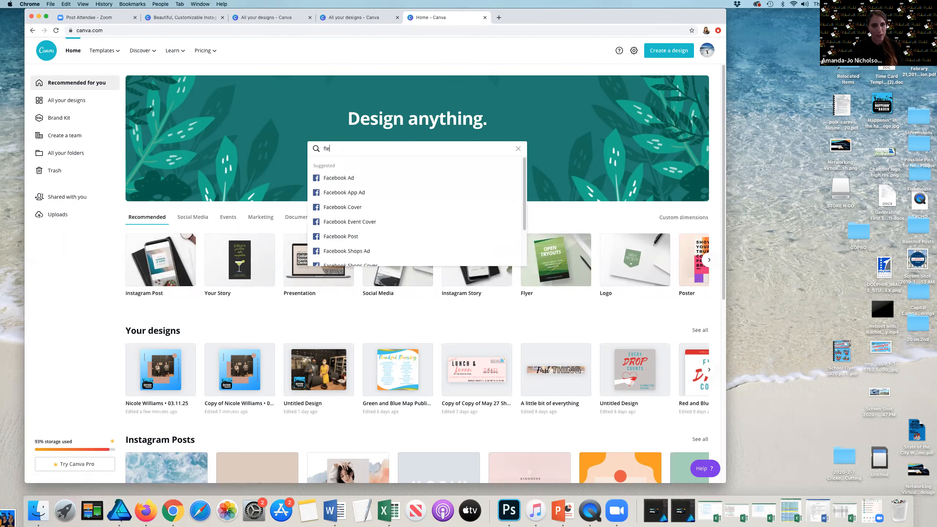
key("BackSpace")
key("BackSpace")
type("yer")
key("Return")
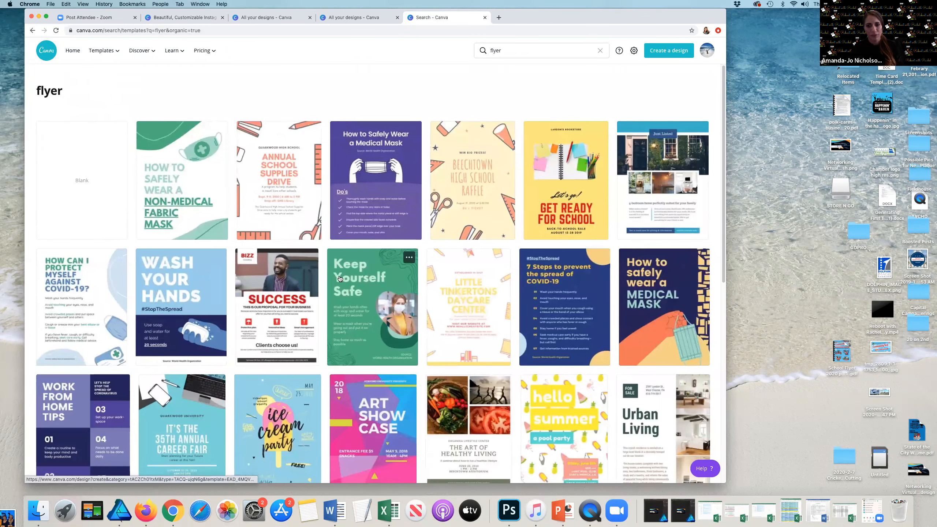
scroll(340, 279, "down", 3)
scroll(339, 279, "down", 3)
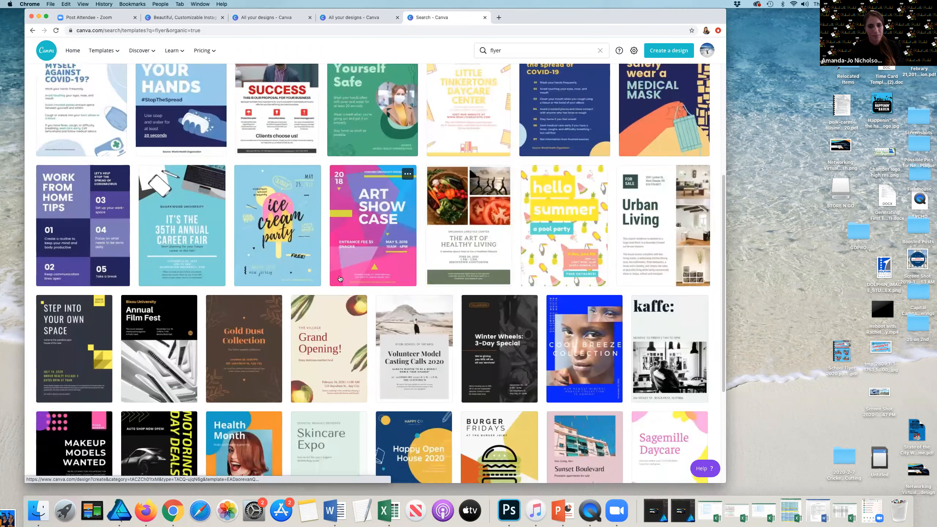
Step: Open the purple 'How to Safely Wear a Medical Mask' flyer template from the search results
scroll(340, 279, "down", 1)
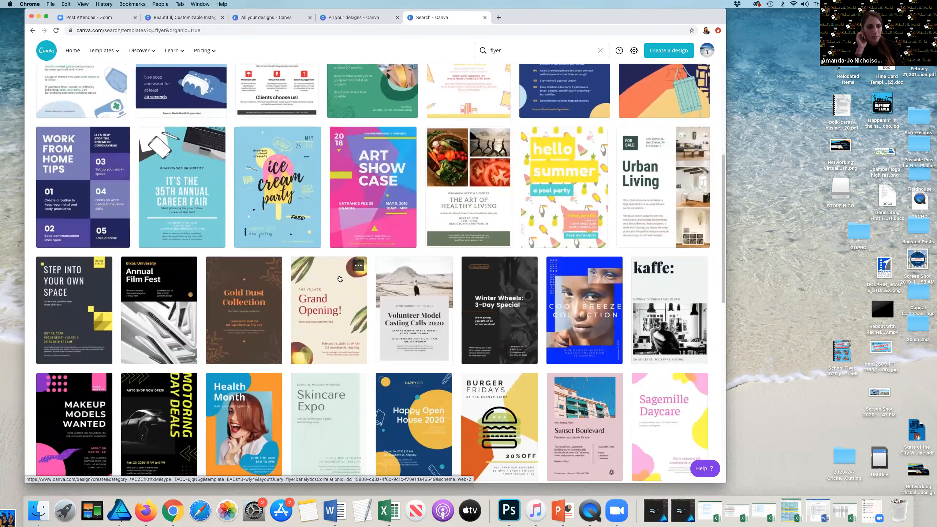
scroll(341, 279, "up", 6)
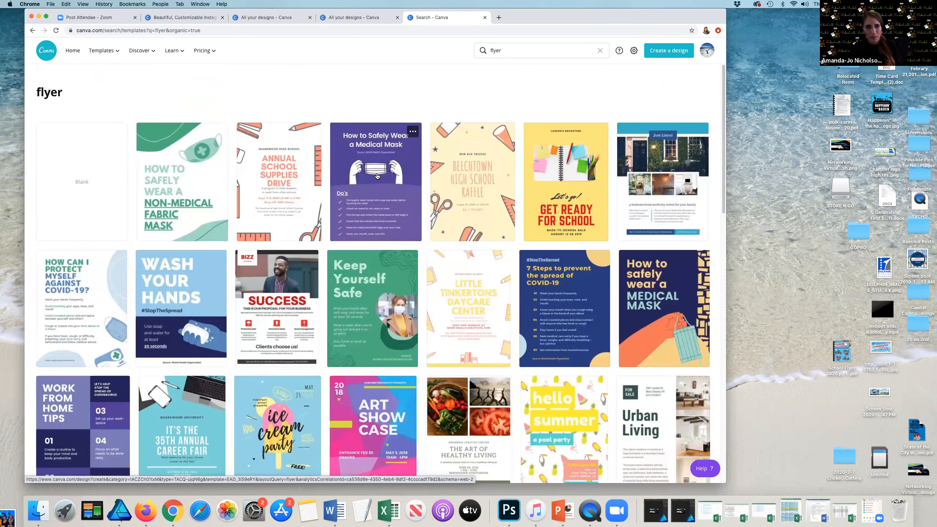
left_click(377, 175)
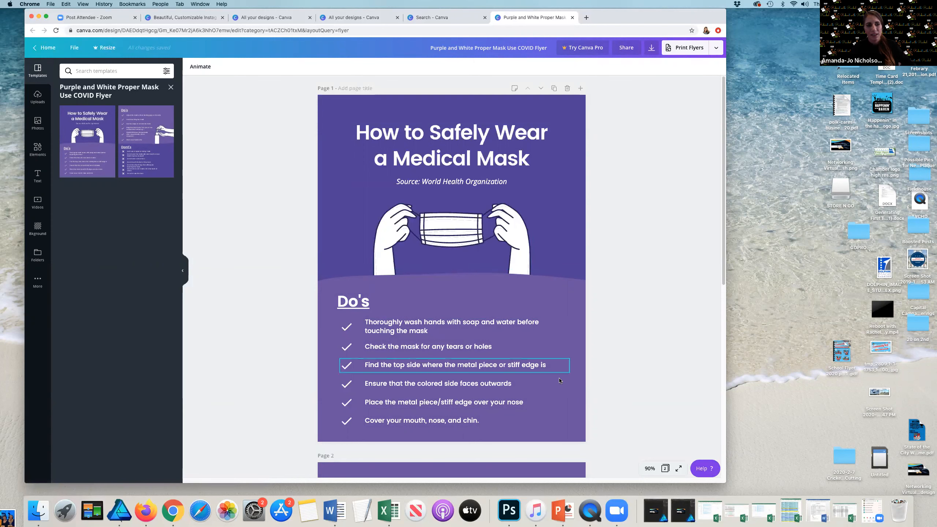
Step: Delete the hands-holding-a-mask illustration from page 1 of the flyer
scroll(556, 338, "down", 1)
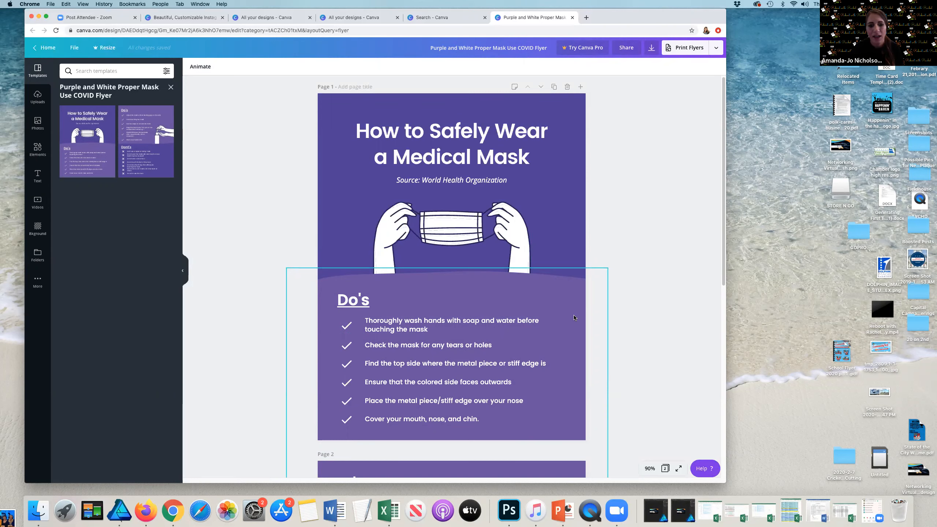
scroll(566, 302, "down", 10)
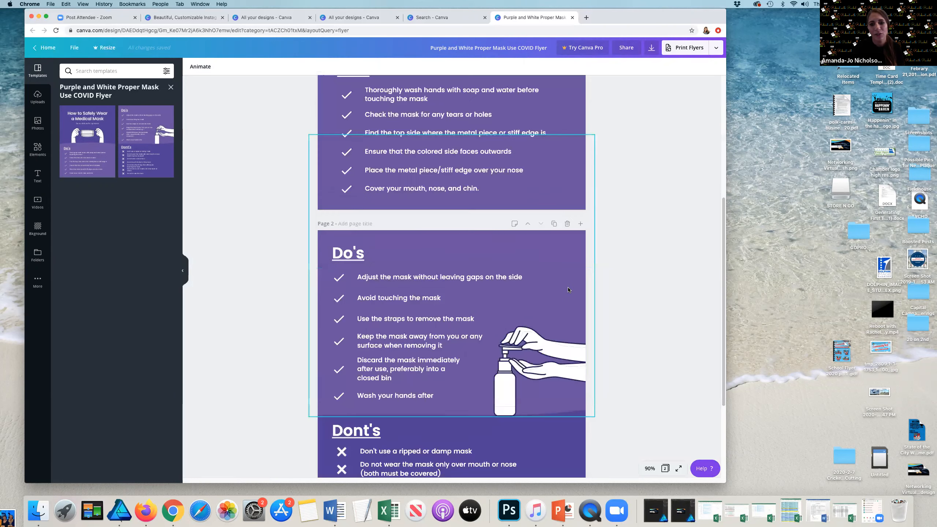
scroll(621, 298, "up", 10)
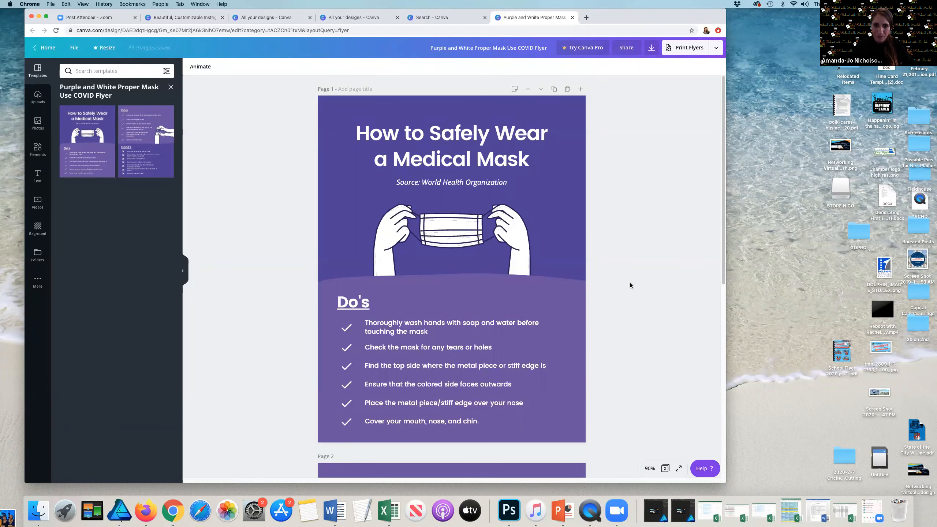
left_click(434, 227)
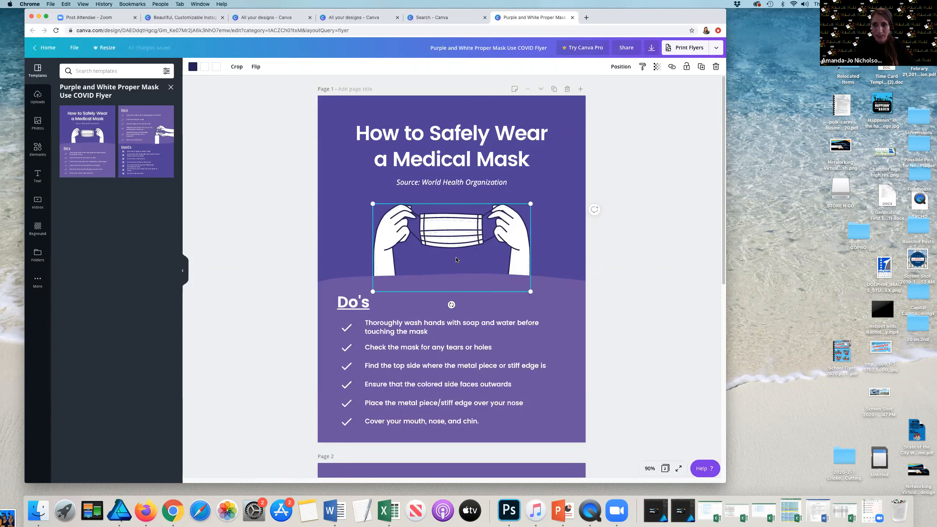
key("Delete")
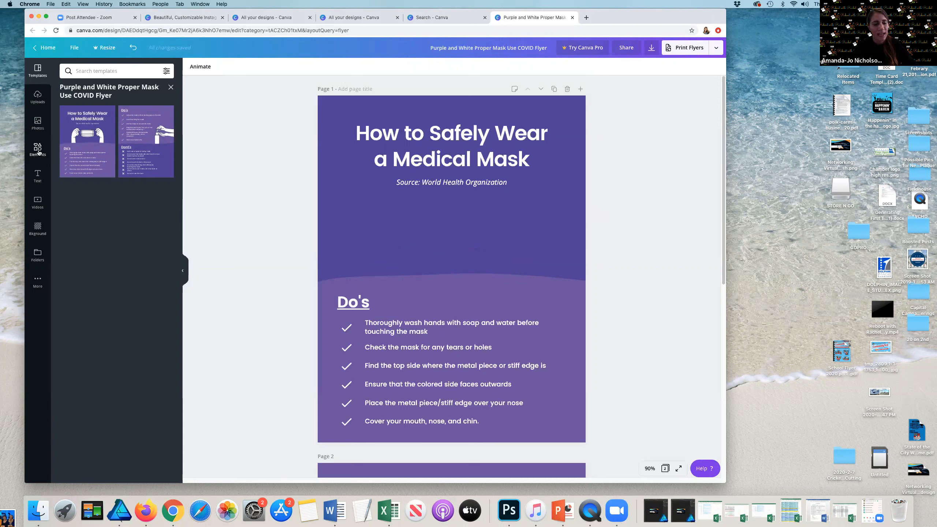
Step: Search elements for mask and add the light blue surgical mask graphic to page 1
left_click(28, 155)
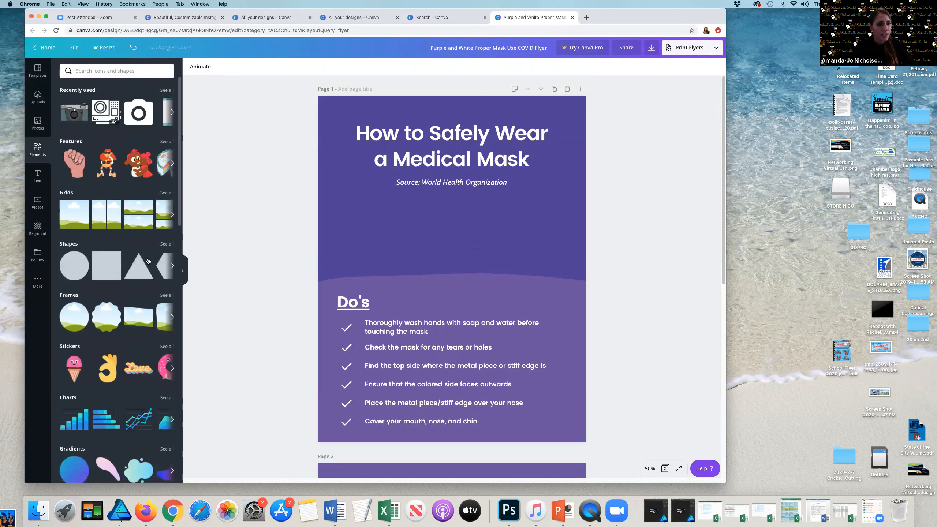
scroll(95, 171, "down", 15)
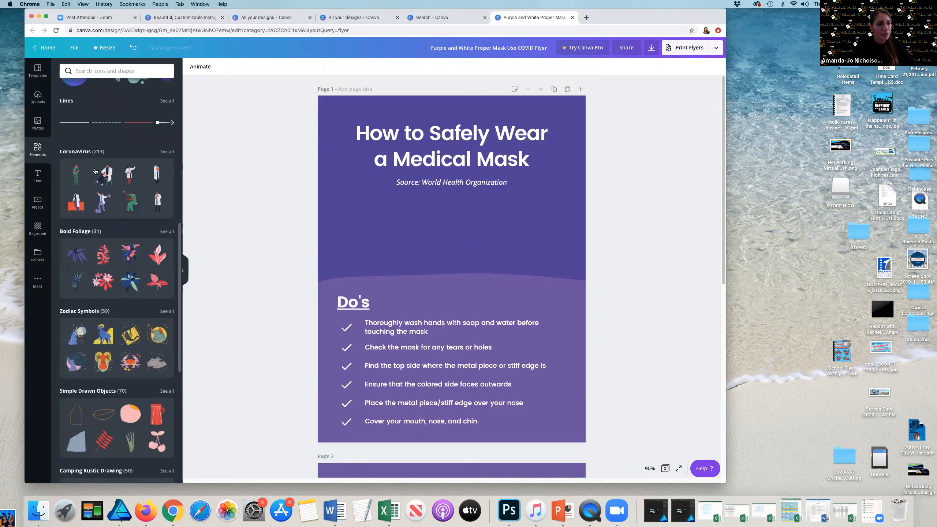
scroll(95, 170, "up", 15)
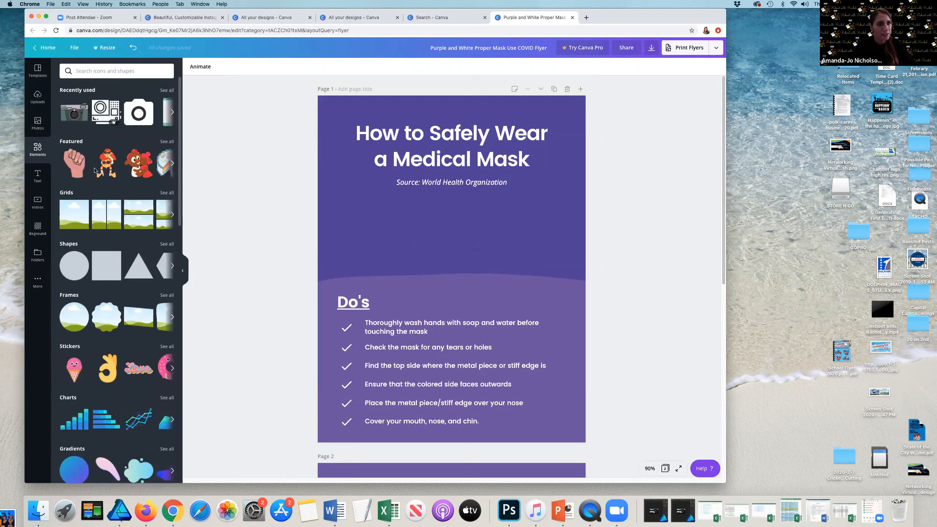
left_click(84, 70)
type("mask")
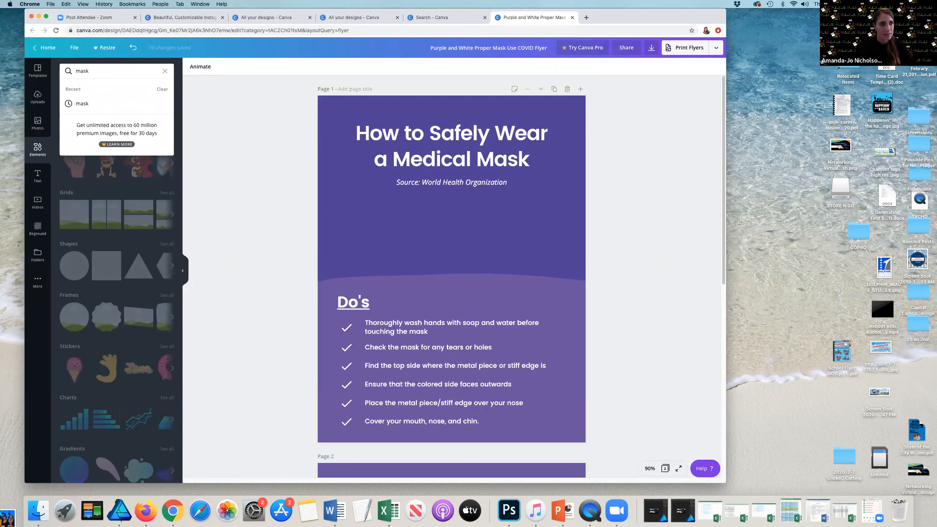
key("Return")
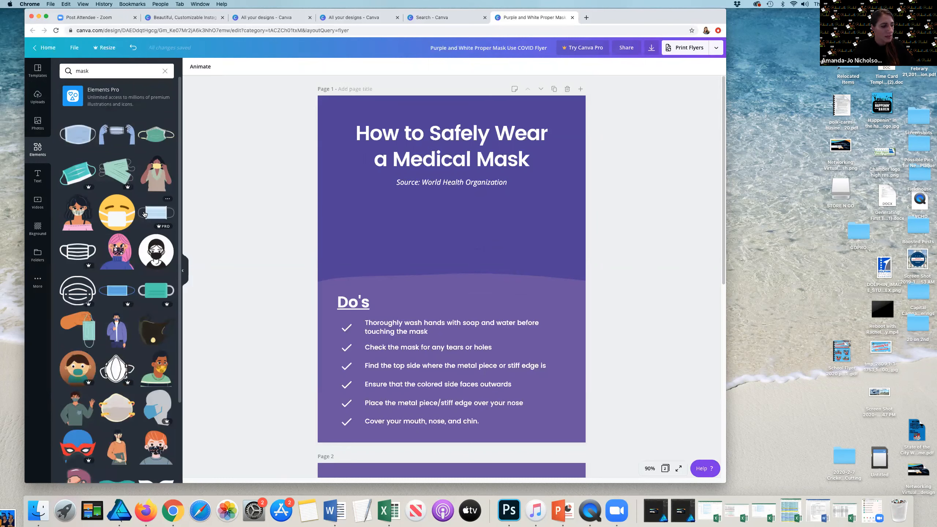
scroll(149, 222, "down", 1)
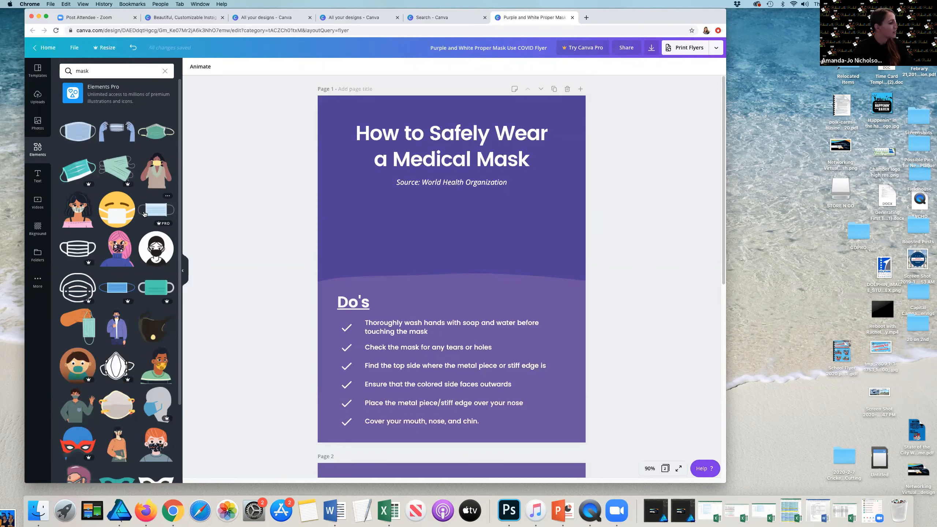
scroll(152, 225, "down", 2)
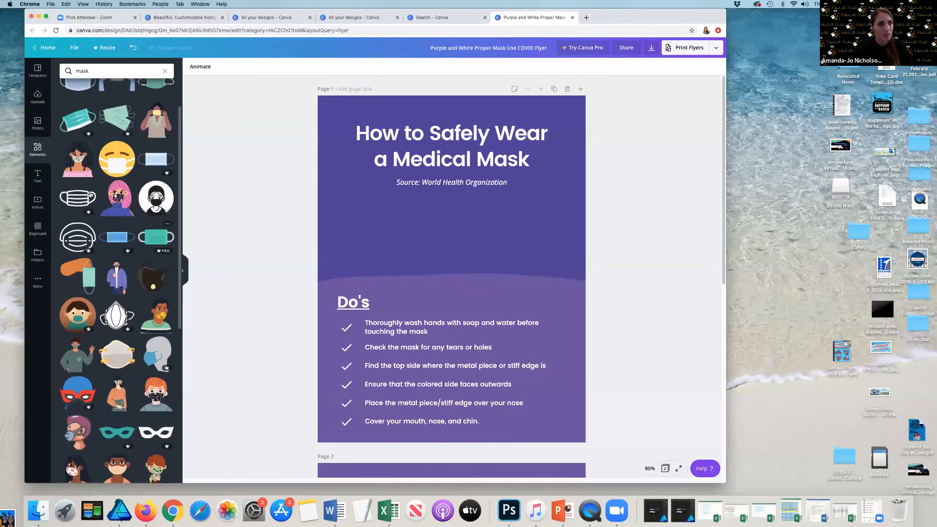
scroll(88, 186, "up", 2)
left_click(84, 143)
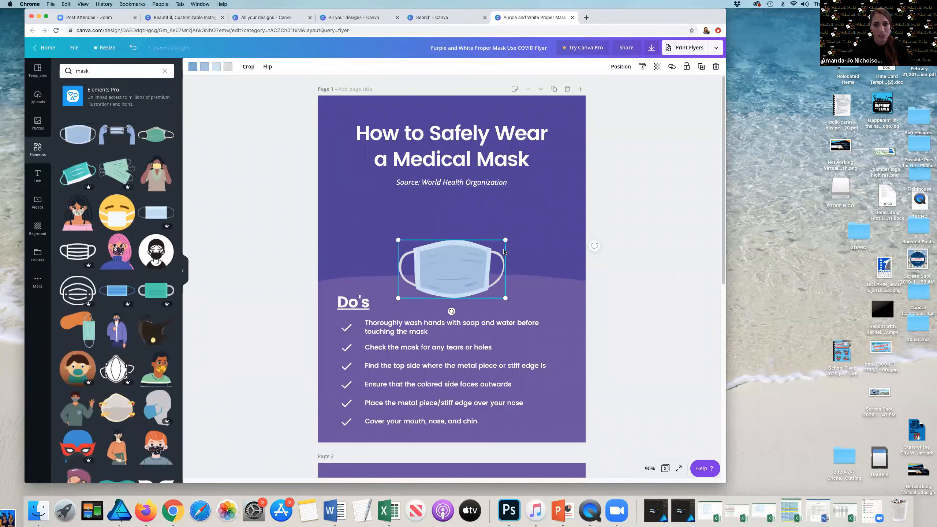
Step: Enlarge the mask graphic and place it below the subtitle, opening its first colour's options
left_click_drag(503, 241, 550, 216)
left_click_drag(477, 290, 457, 255)
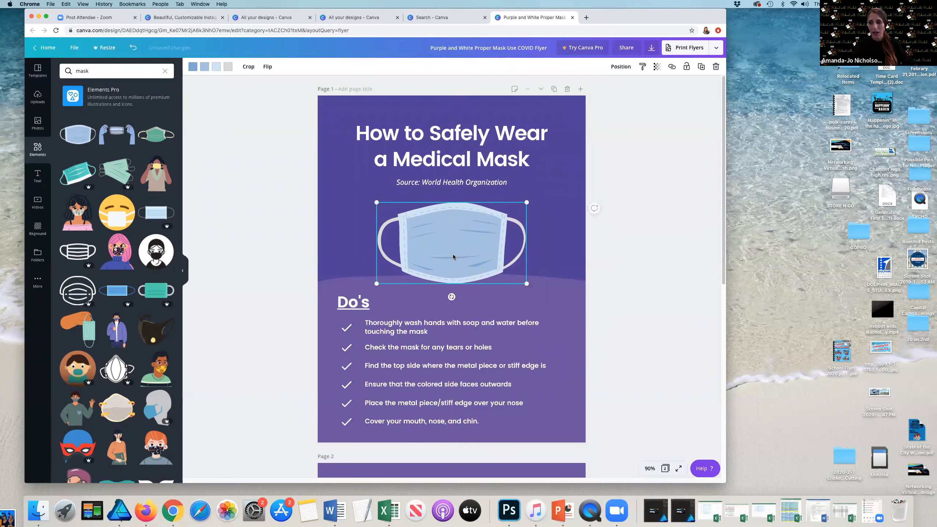
left_click_drag(452, 258, 453, 259)
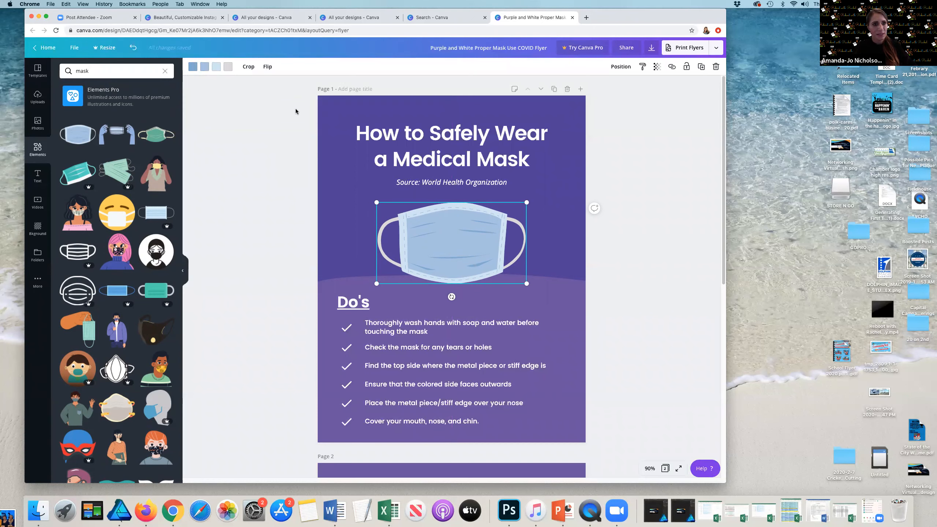
left_click(192, 68)
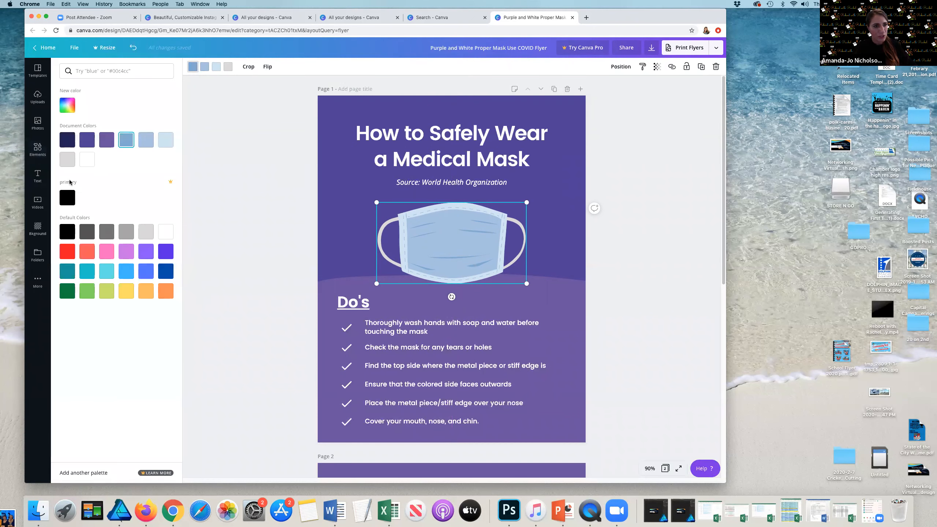
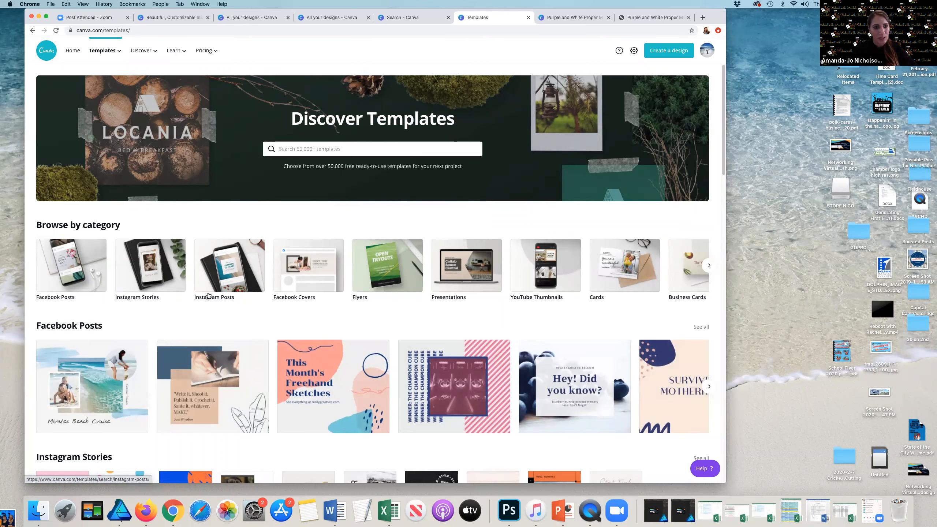
Step: Open the Instagram Posts template category and browse through its templates
left_click(222, 261)
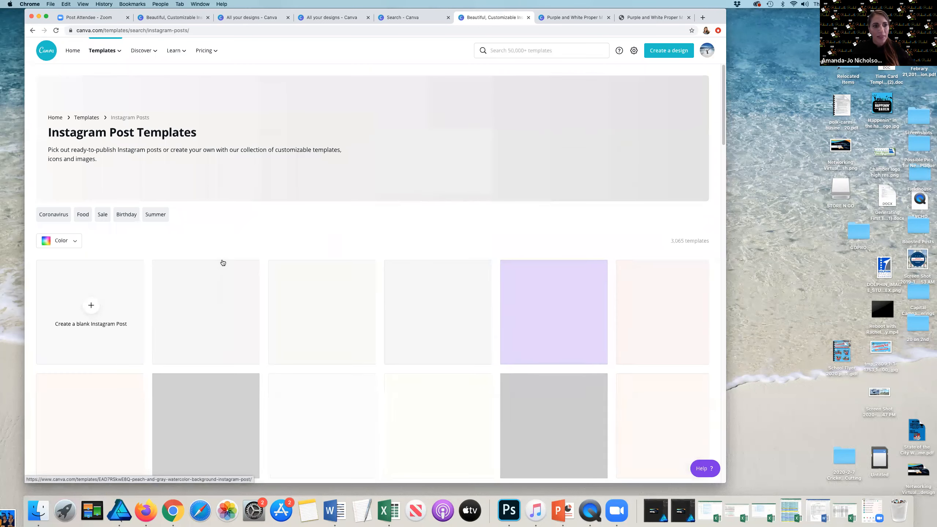
scroll(195, 393, "down", 2)
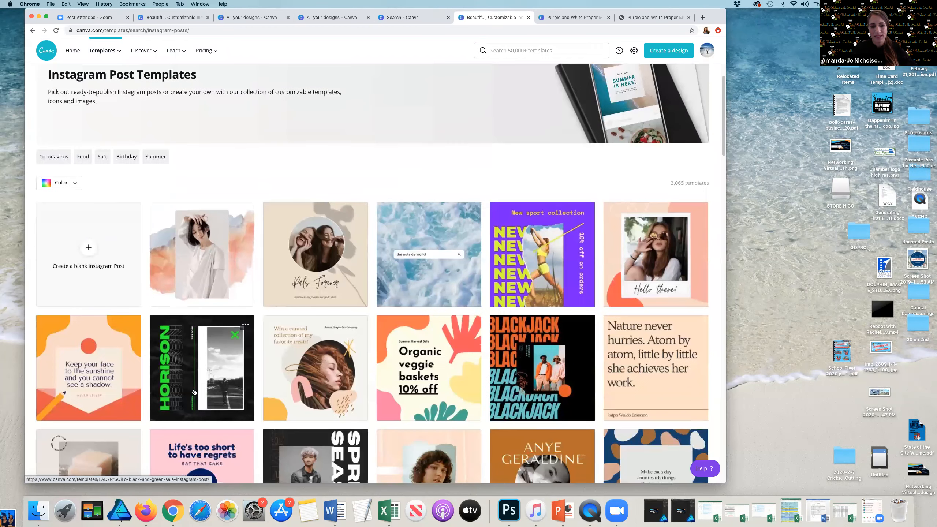
scroll(195, 392, "down", 4)
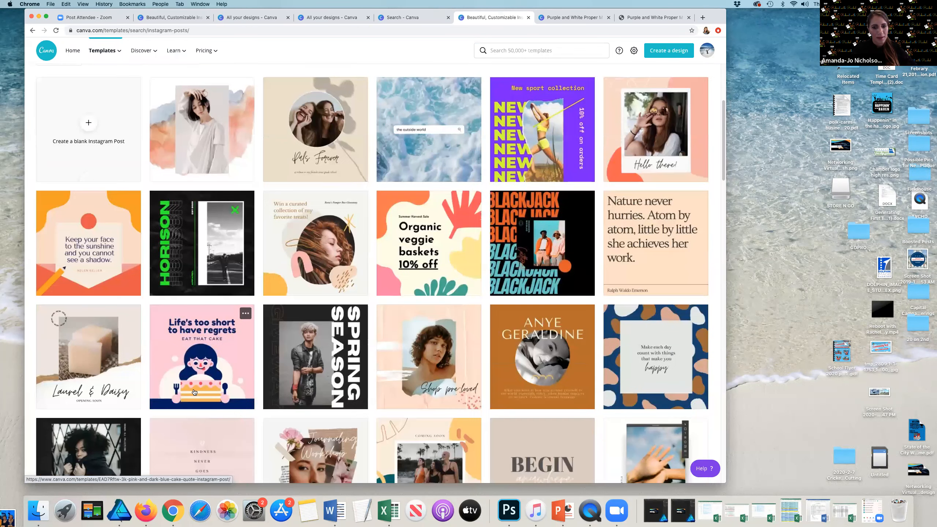
scroll(194, 392, "down", 15)
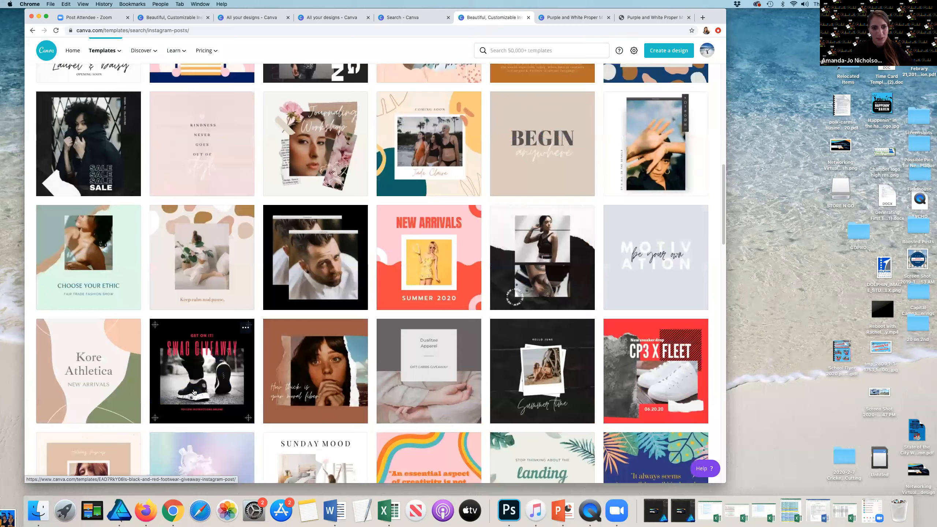
scroll(195, 392, "down", 19)
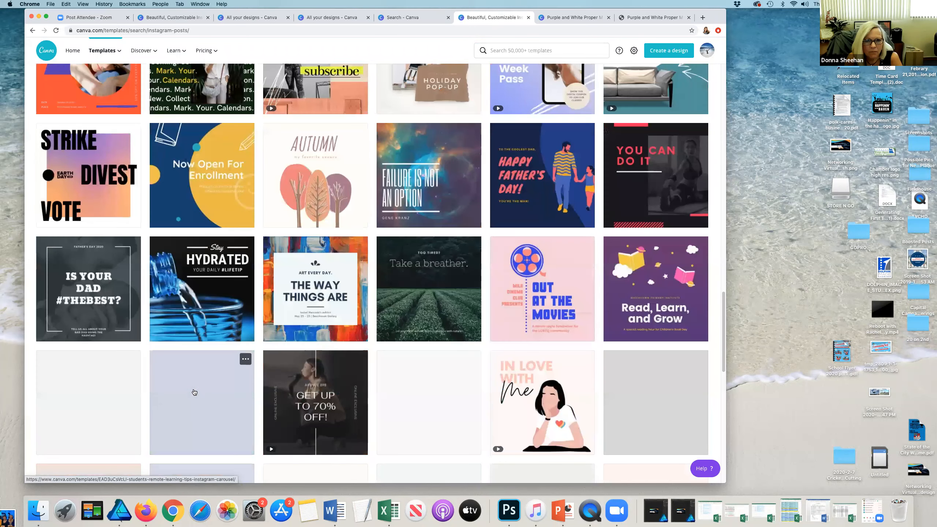
scroll(100, 260, "up", 20)
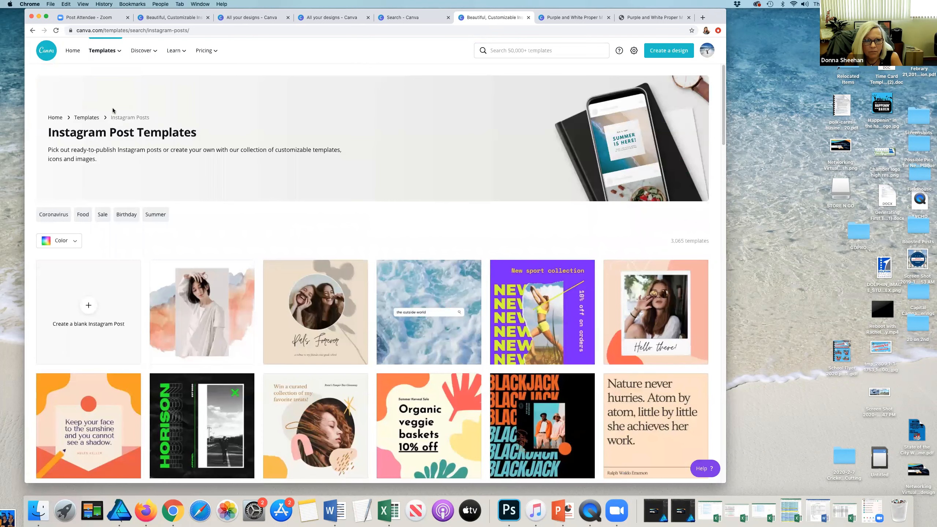
Step: Go back to the templates page, open the Instagram Stories category and browse its templates
left_click(33, 31)
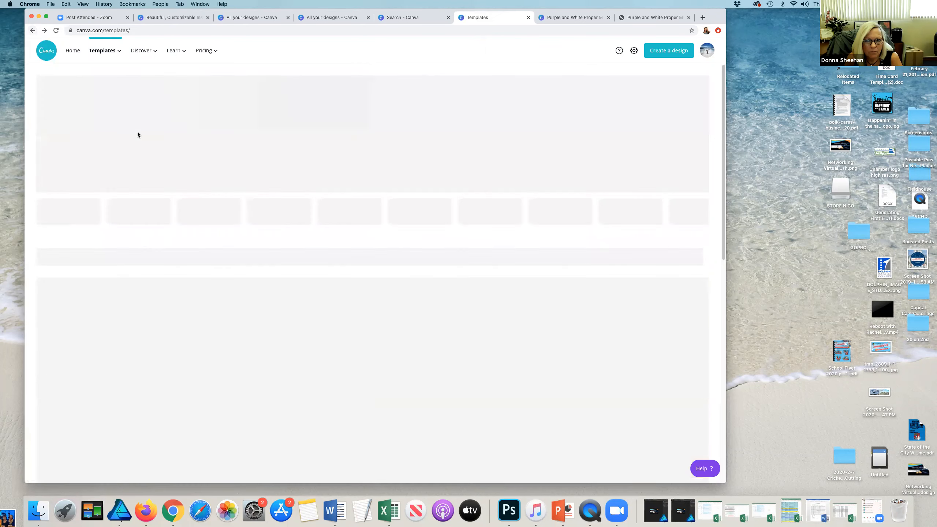
left_click(123, 275)
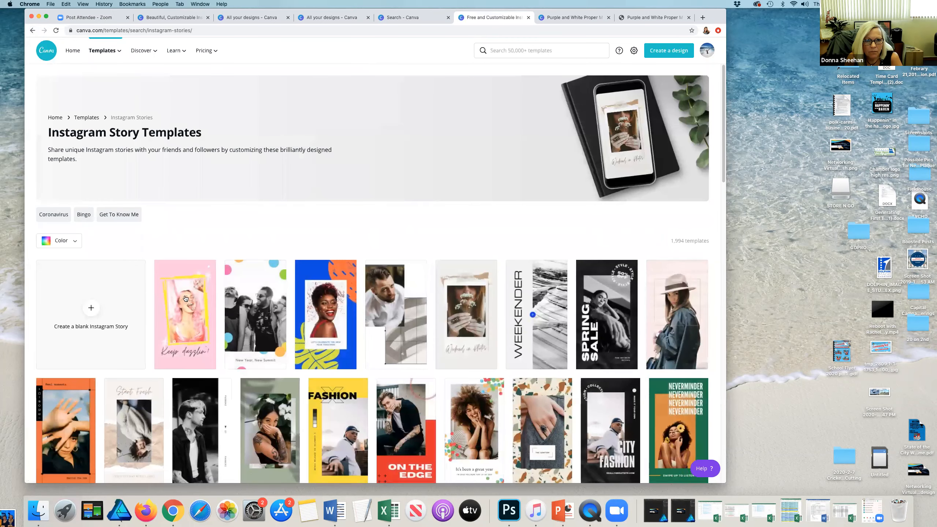
scroll(184, 299, "down", 1)
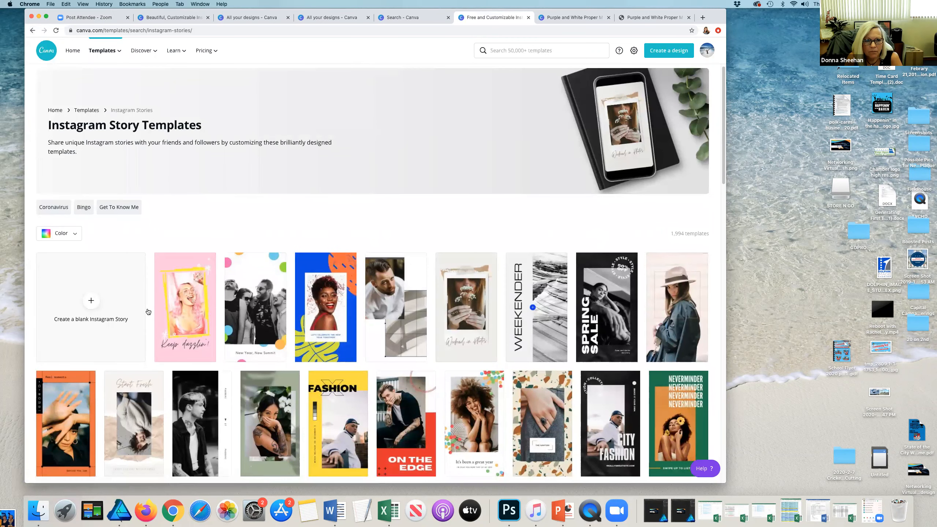
scroll(148, 312, "down", 15)
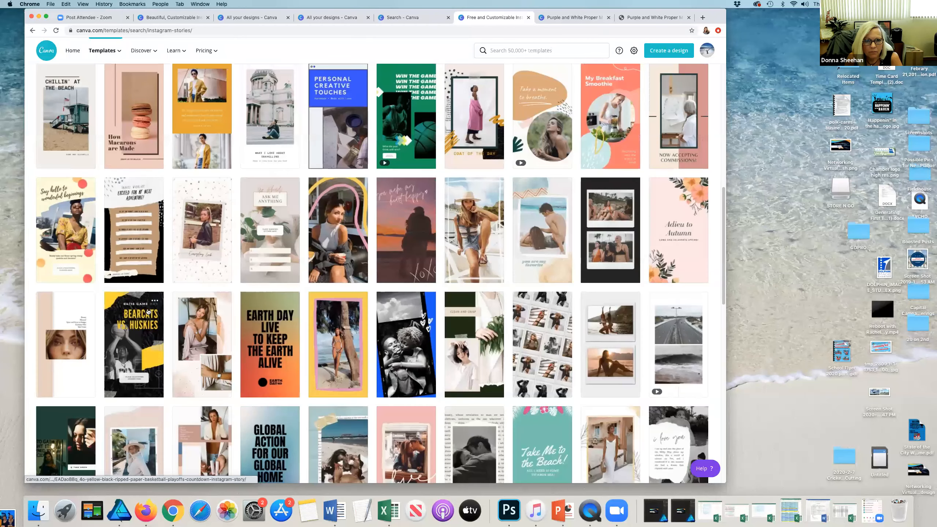
scroll(148, 312, "down", 5)
scroll(148, 312, "down", 3)
scroll(146, 313, "down", 10)
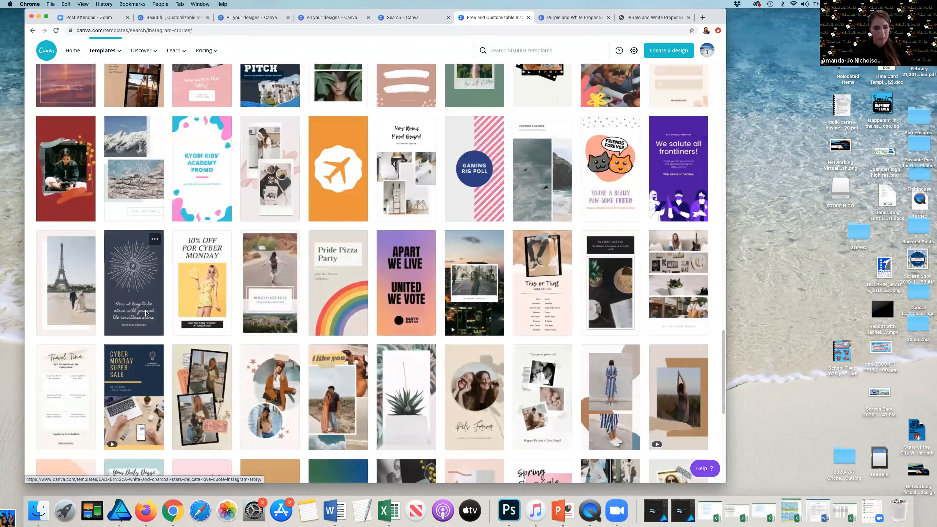
scroll(149, 332, "down", 5)
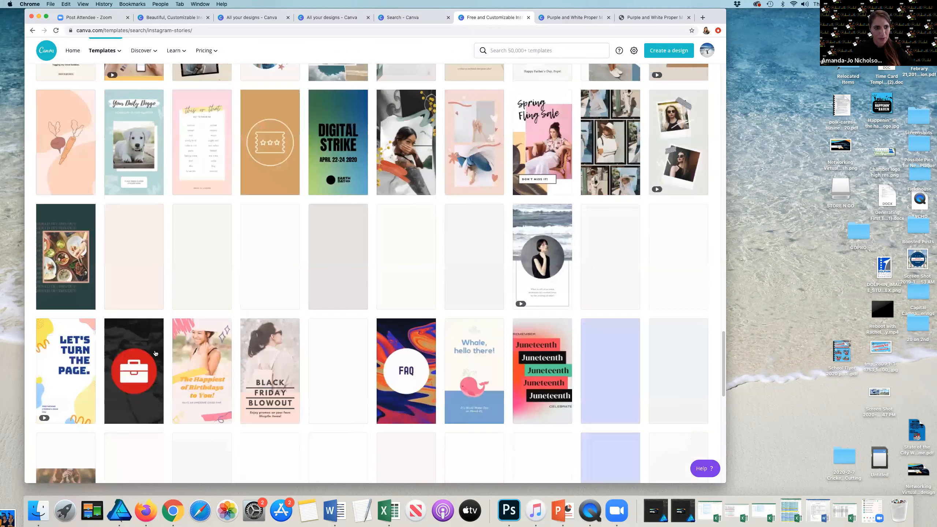
scroll(154, 350, "down", 5)
scroll(157, 349, "up", 15)
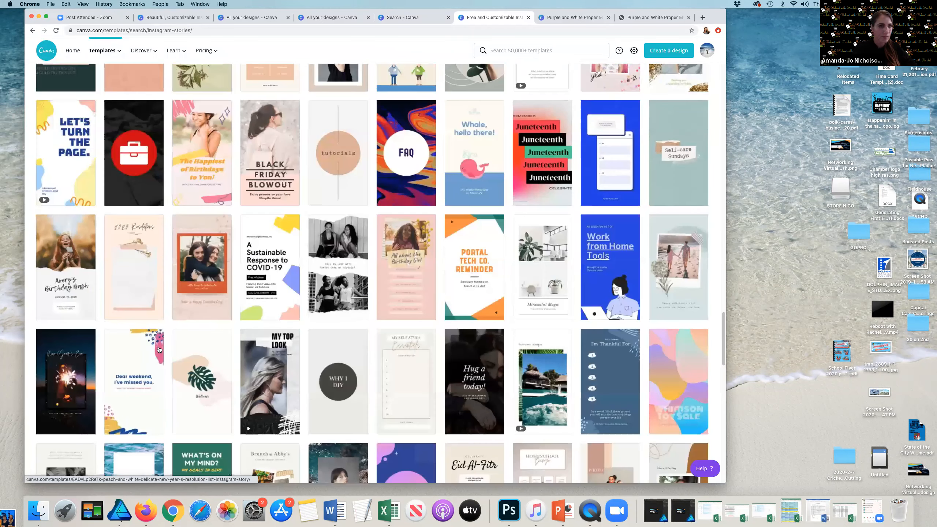
scroll(163, 344, "up", 20)
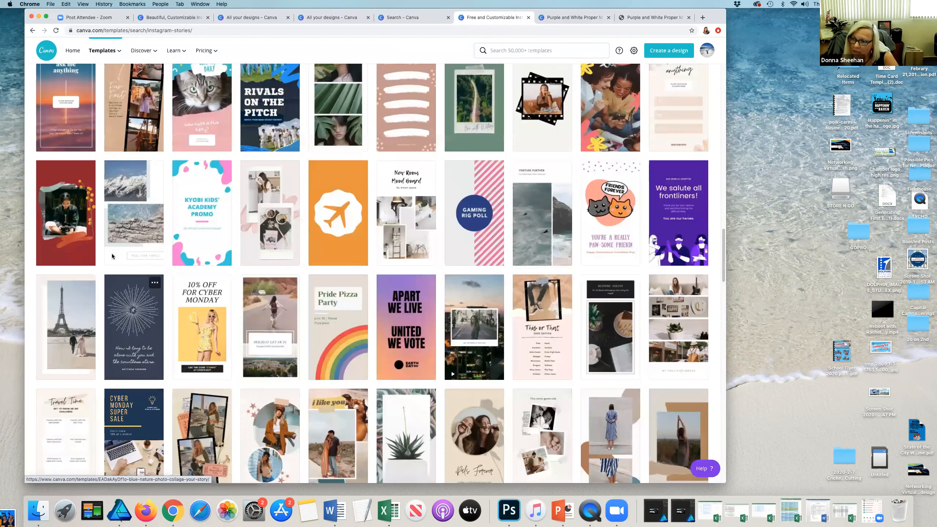
left_click(56, 118)
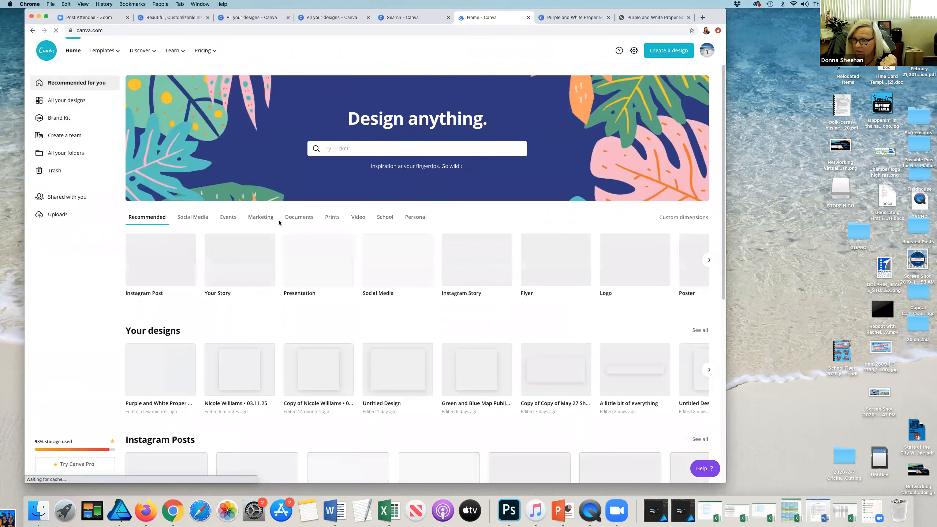
left_click(346, 147)
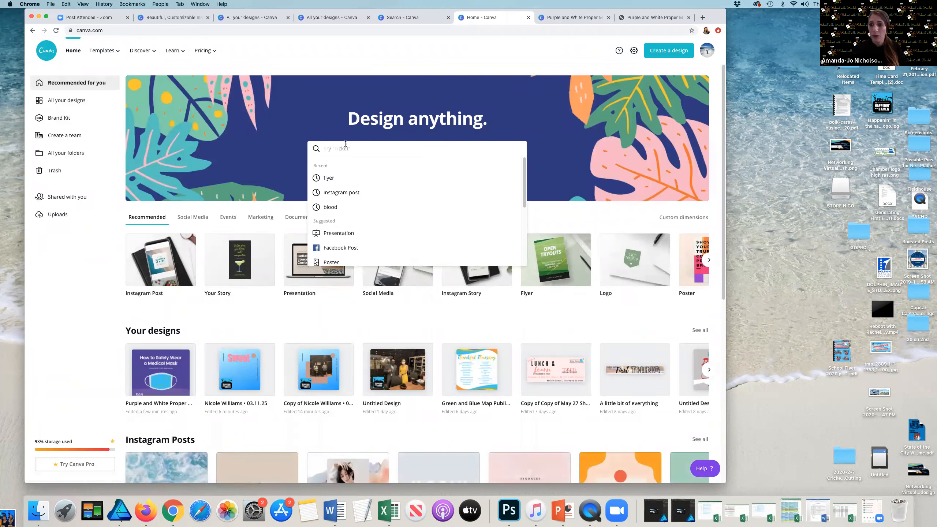
left_click(712, 52)
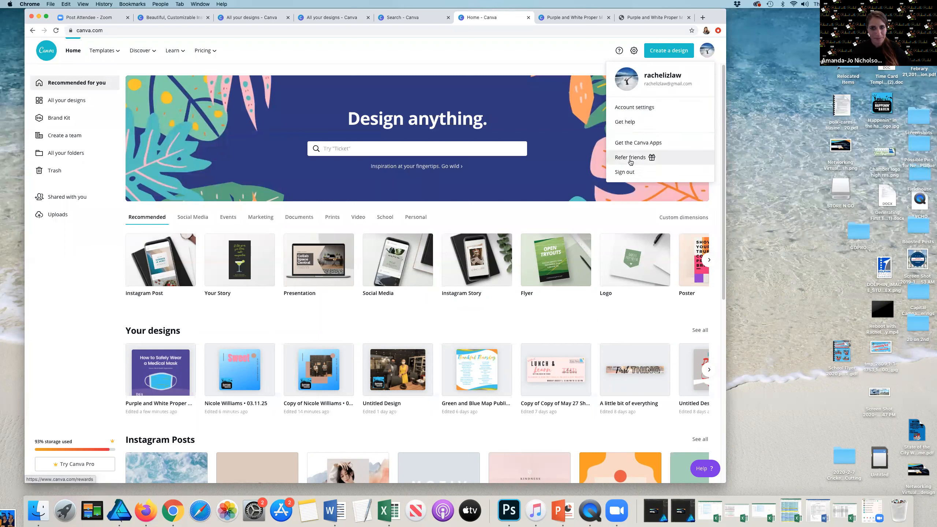
left_click(554, 58)
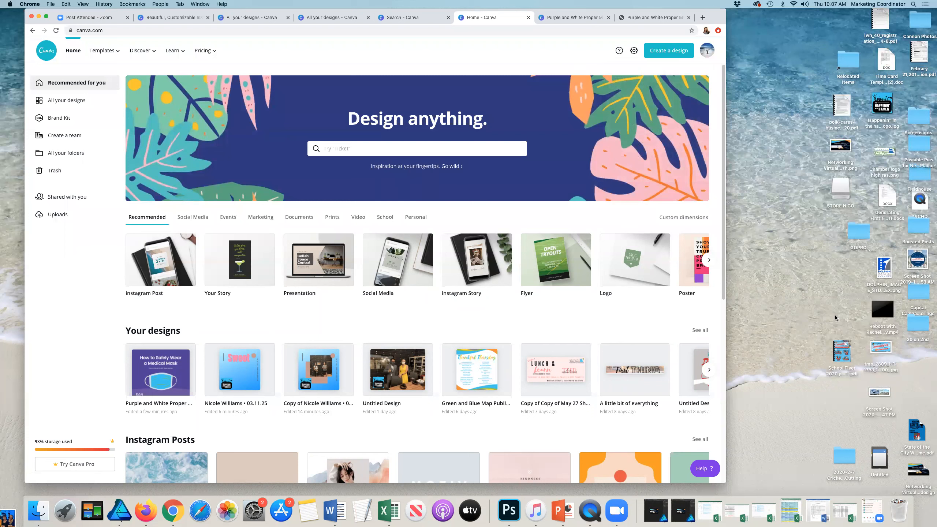
left_click(846, 323)
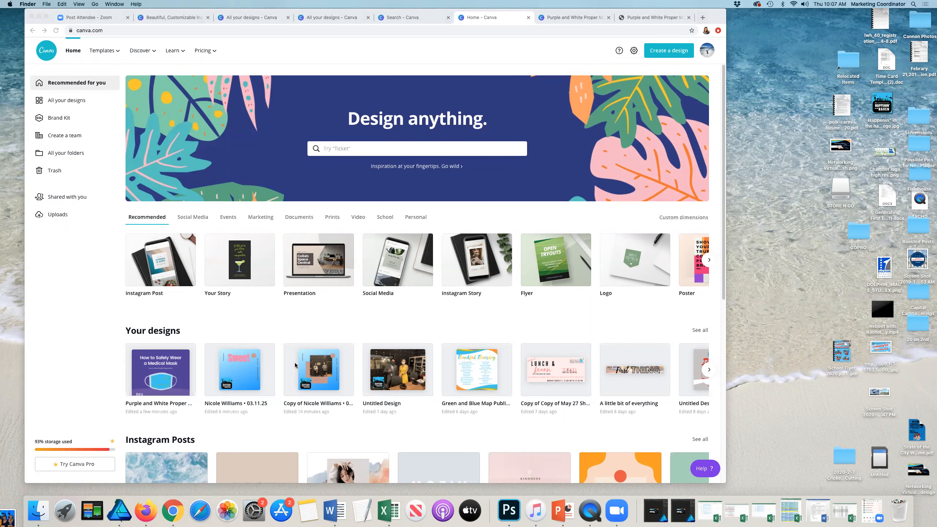
left_click(316, 368)
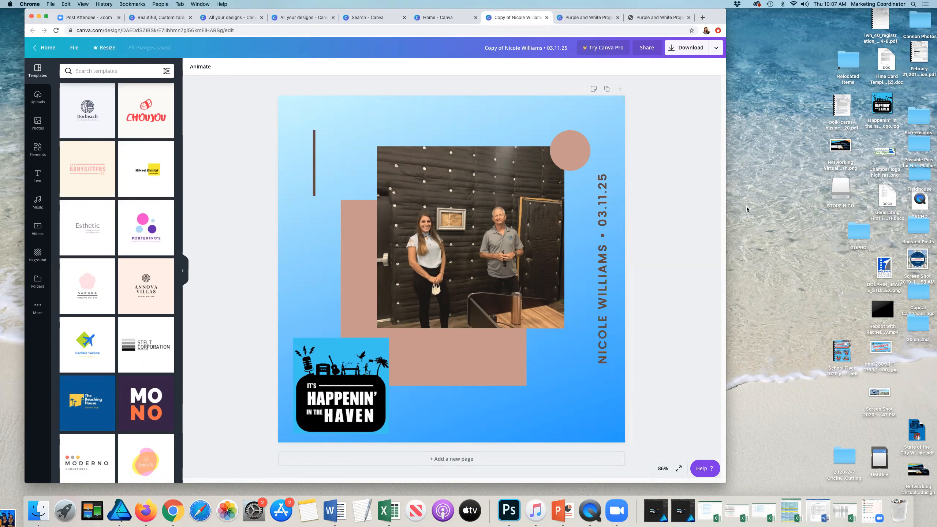
Step: Share the design by inviting a collaborator's e-mail address with edit access, then close the sharing panel
left_click(643, 54)
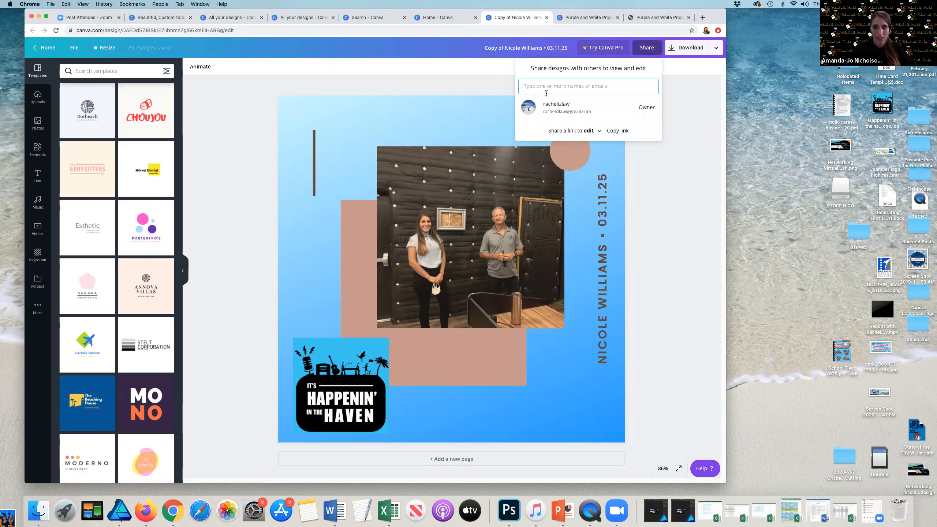
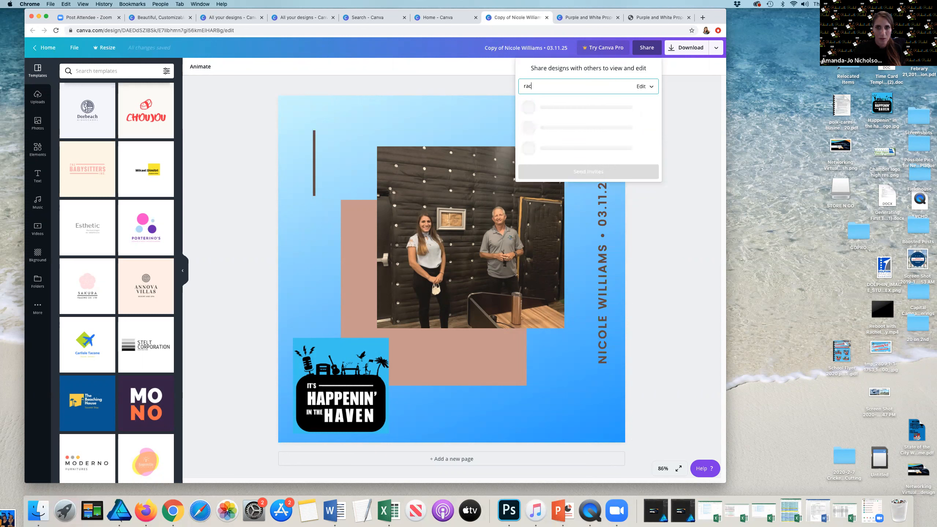
key("Return")
left_click(582, 148)
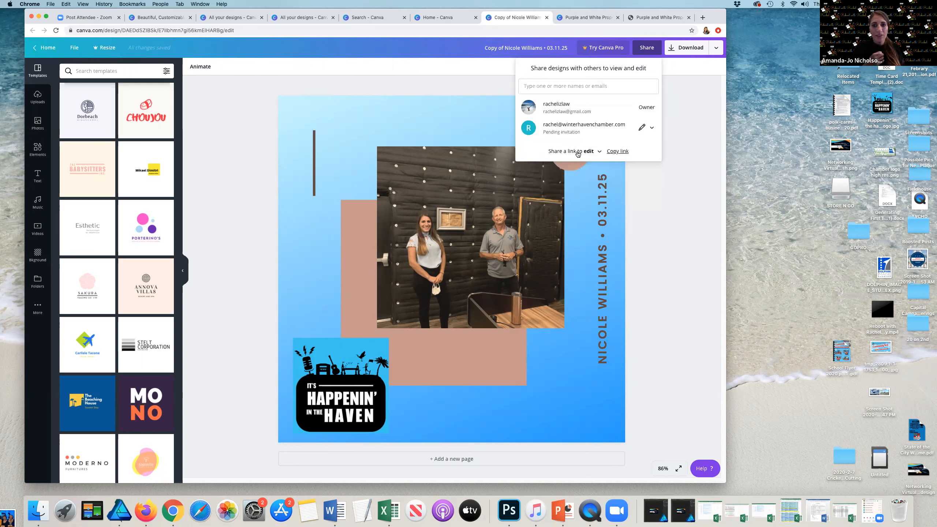
left_click(218, 184)
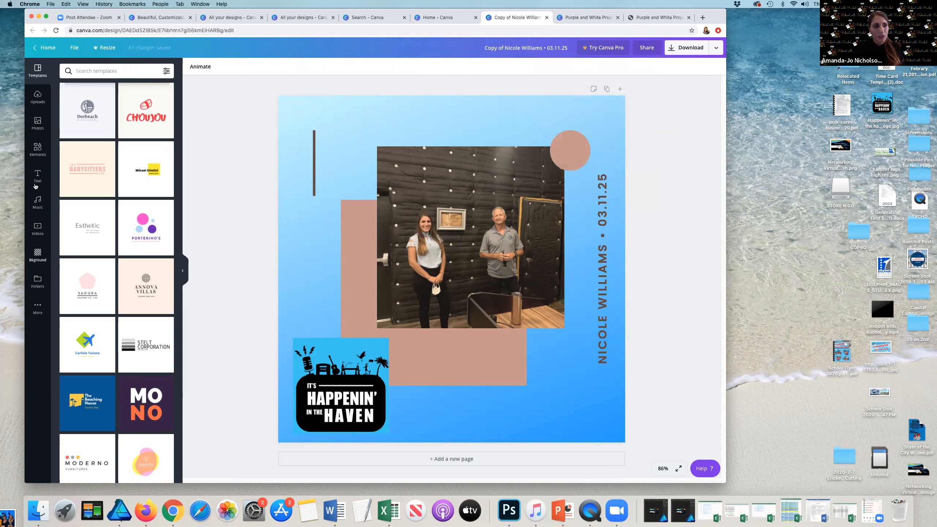
Step: Go to the home page and open the Shared with you folder to browse the designs shared with the account
left_click(41, 49)
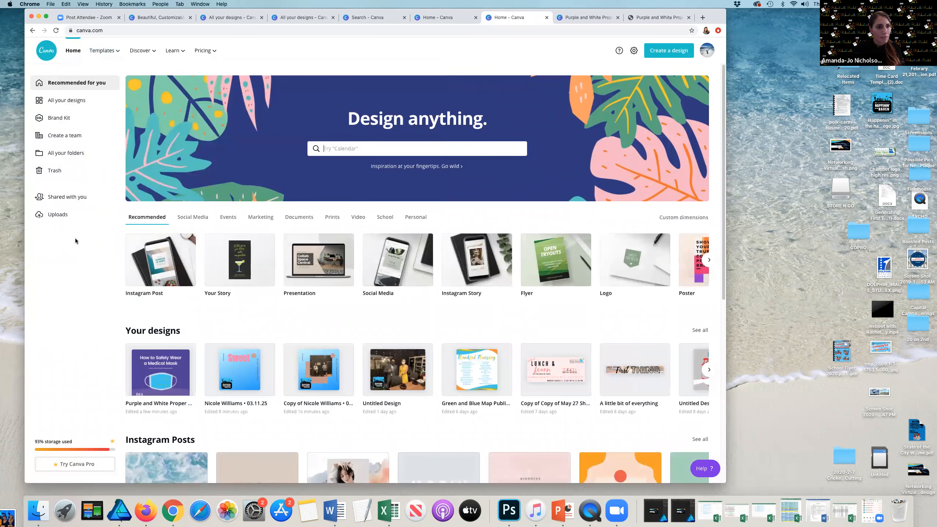
left_click(61, 204)
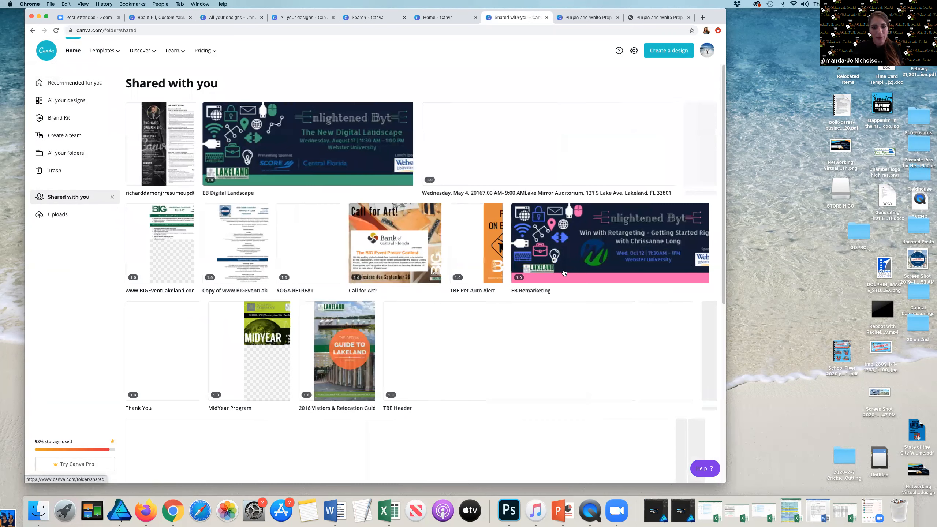
scroll(430, 356, "down", 2)
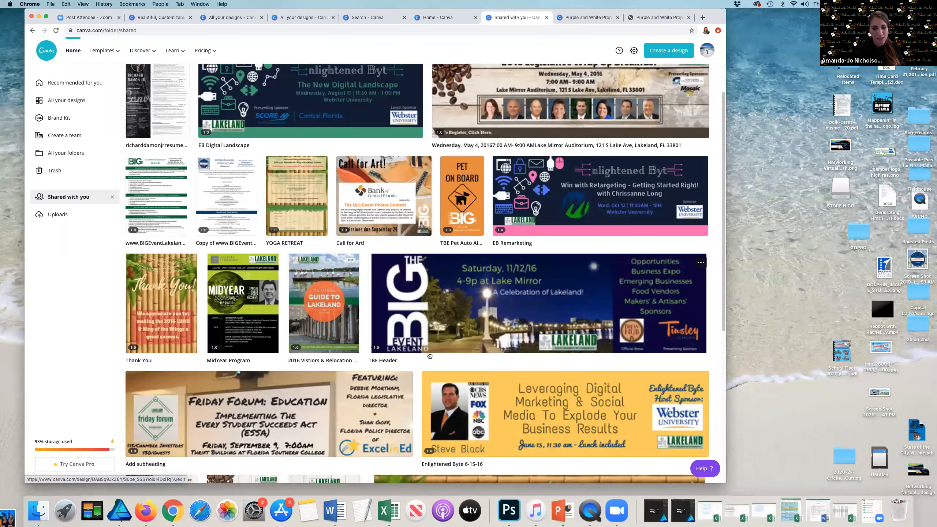
scroll(429, 355, "down", 10)
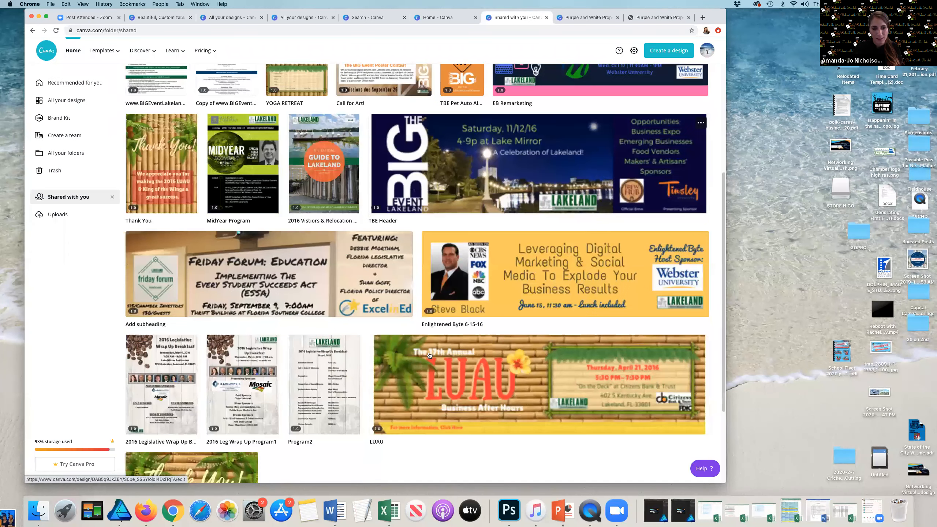
scroll(221, 219, "up", 12)
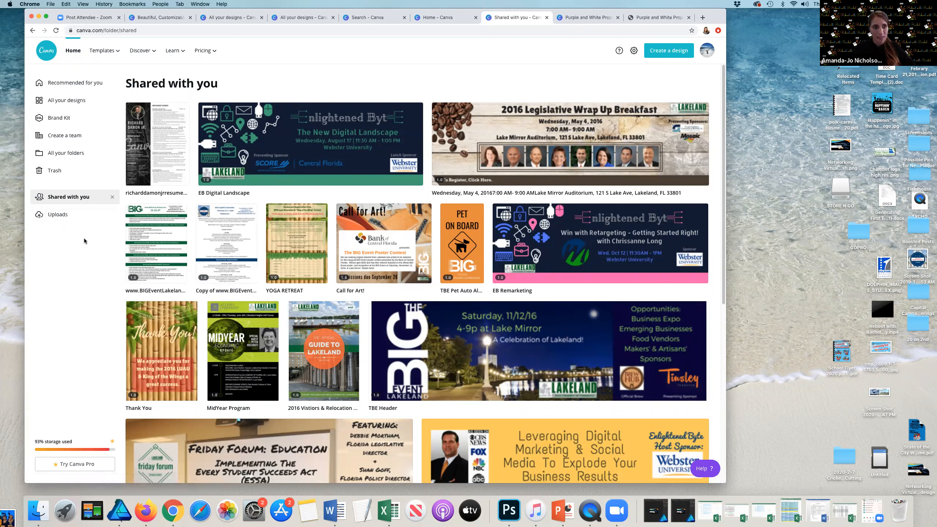
Step: Preview the shared resume design and close the preview
left_click(151, 177)
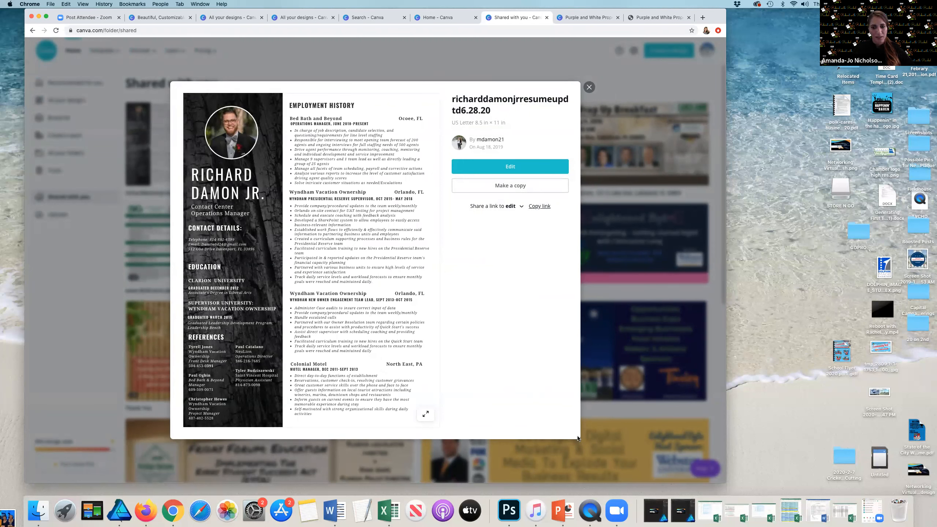
left_click(149, 148)
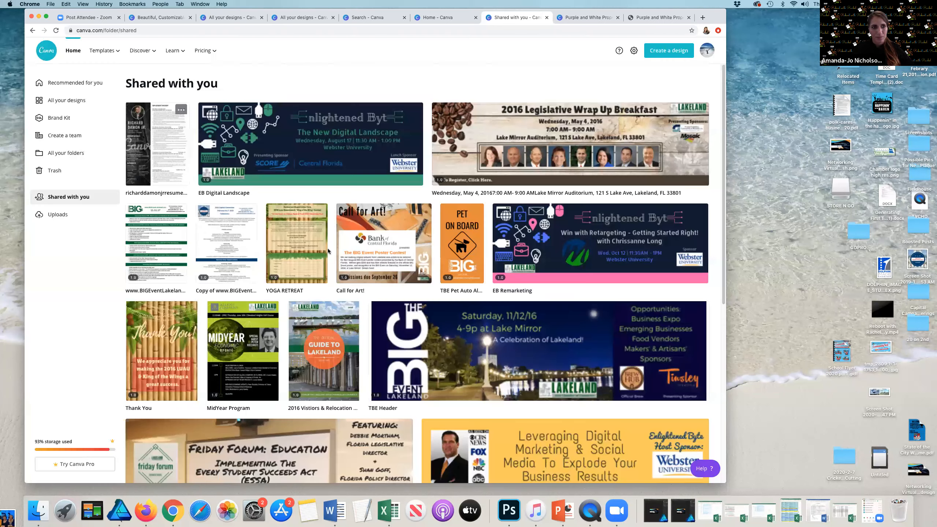
left_click(151, 148)
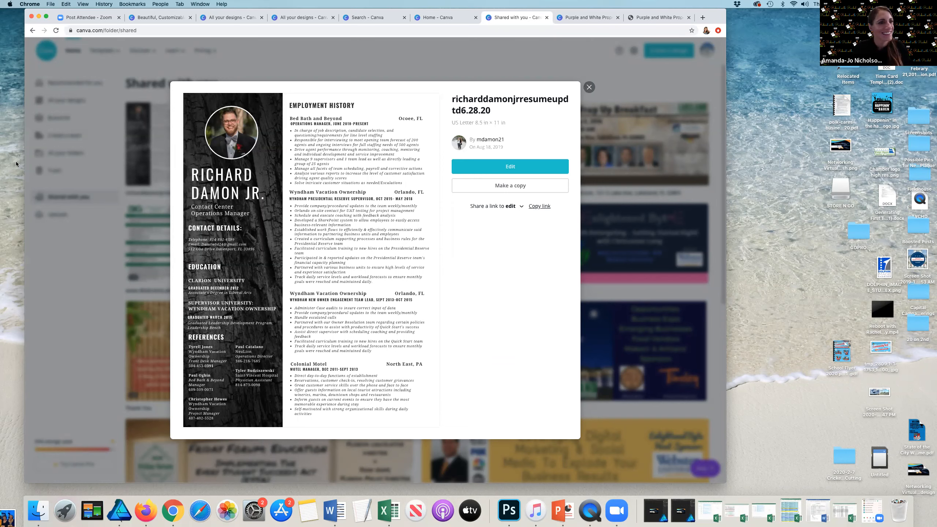
left_click(54, 90)
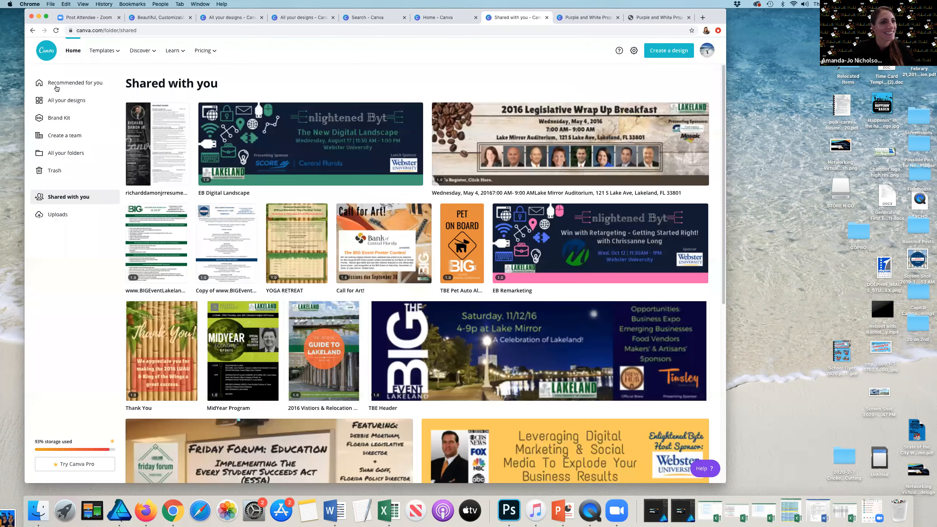
Step: Open the Templates page and browse the template categories such as Instagram Stories and Instagram Posts
left_click(97, 52)
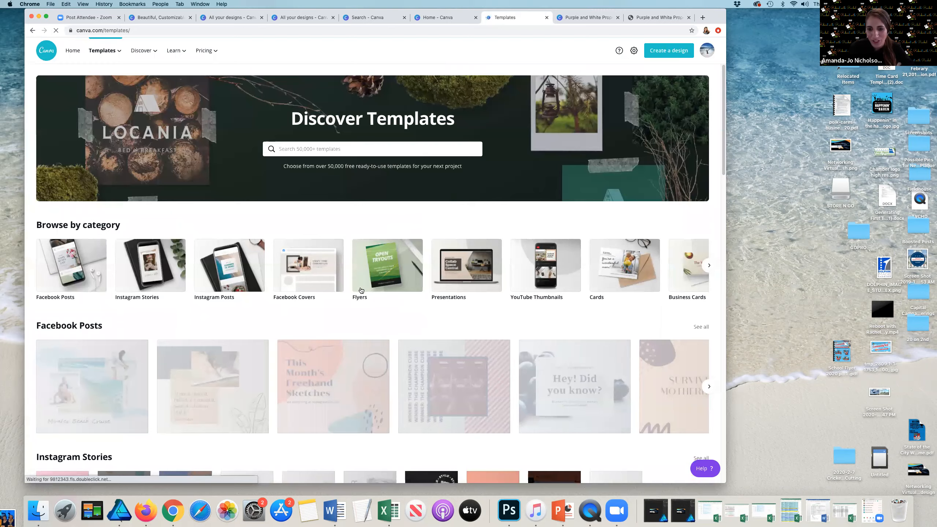
scroll(362, 290, "down", 7)
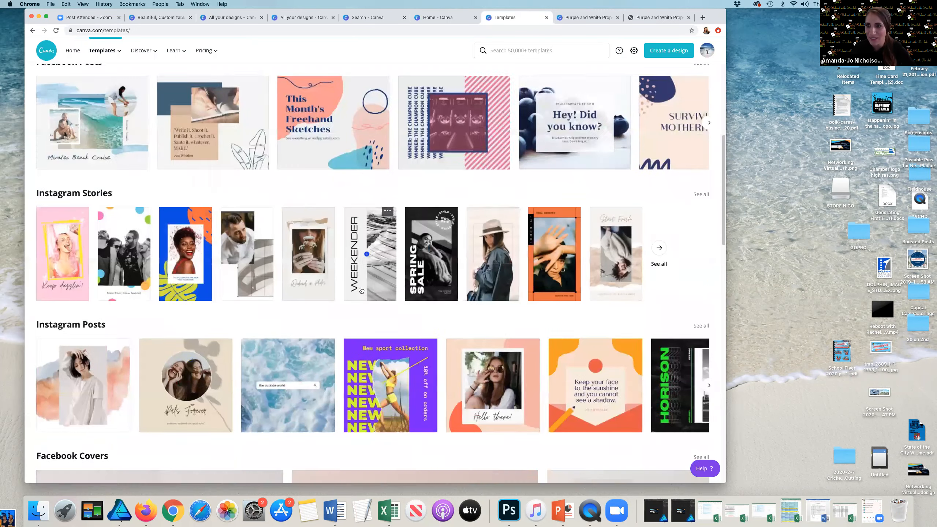
scroll(361, 290, "down", 3)
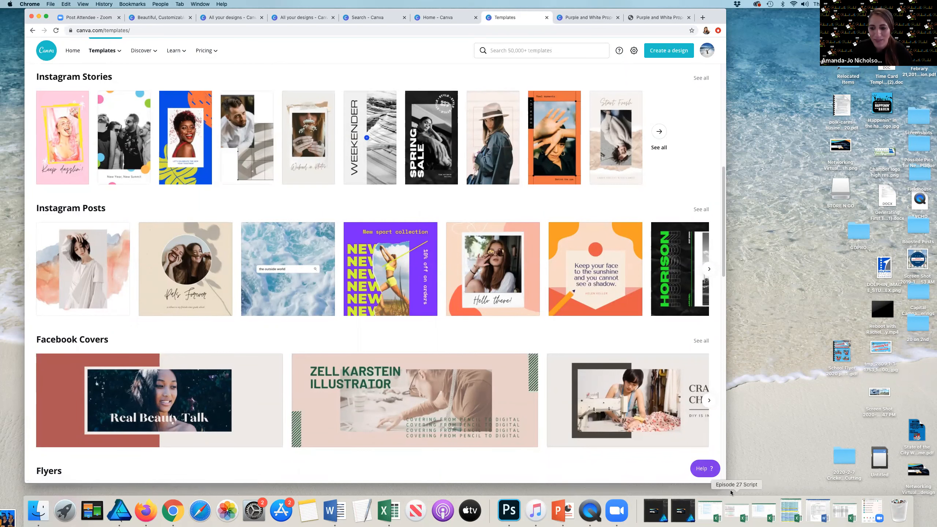
Step: Enlarge and reposition the browser window so the Templates page fills more of the screen
left_click_drag(726, 481, 768, 495)
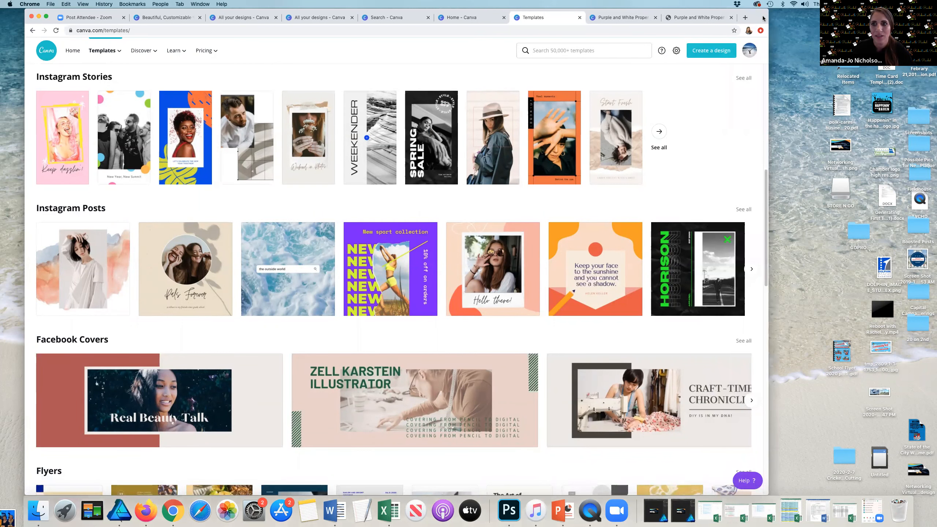
left_click_drag(695, 10, 671, 11)
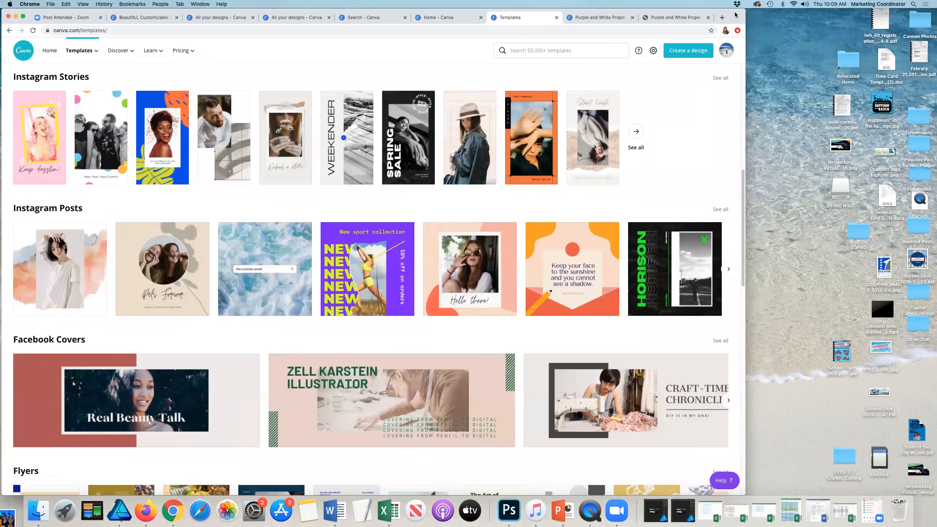
left_click_drag(736, 15, 744, 14)
scroll(359, 230, "up", 4)
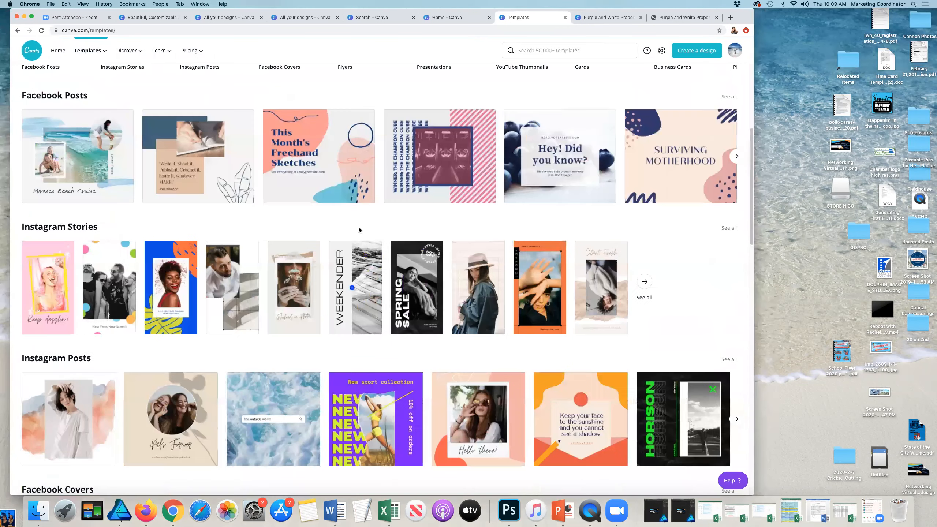
scroll(422, 209, "up", 5)
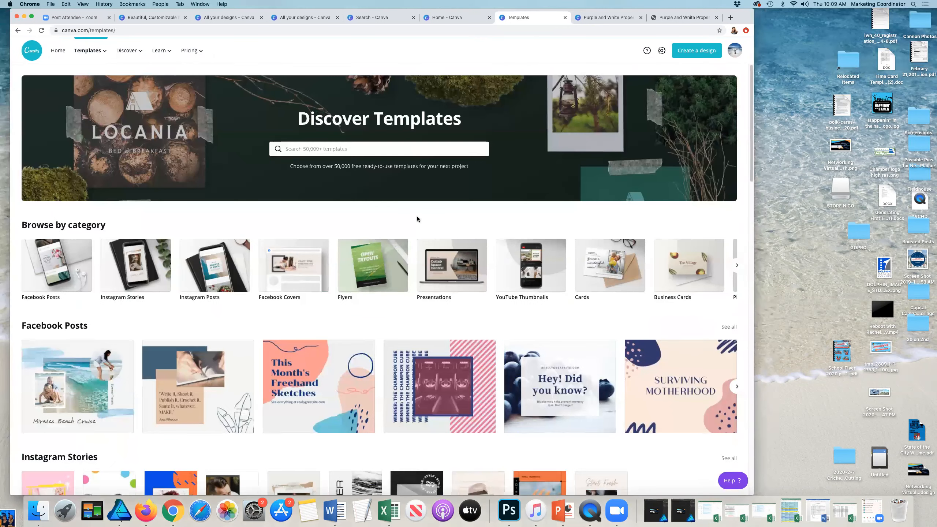